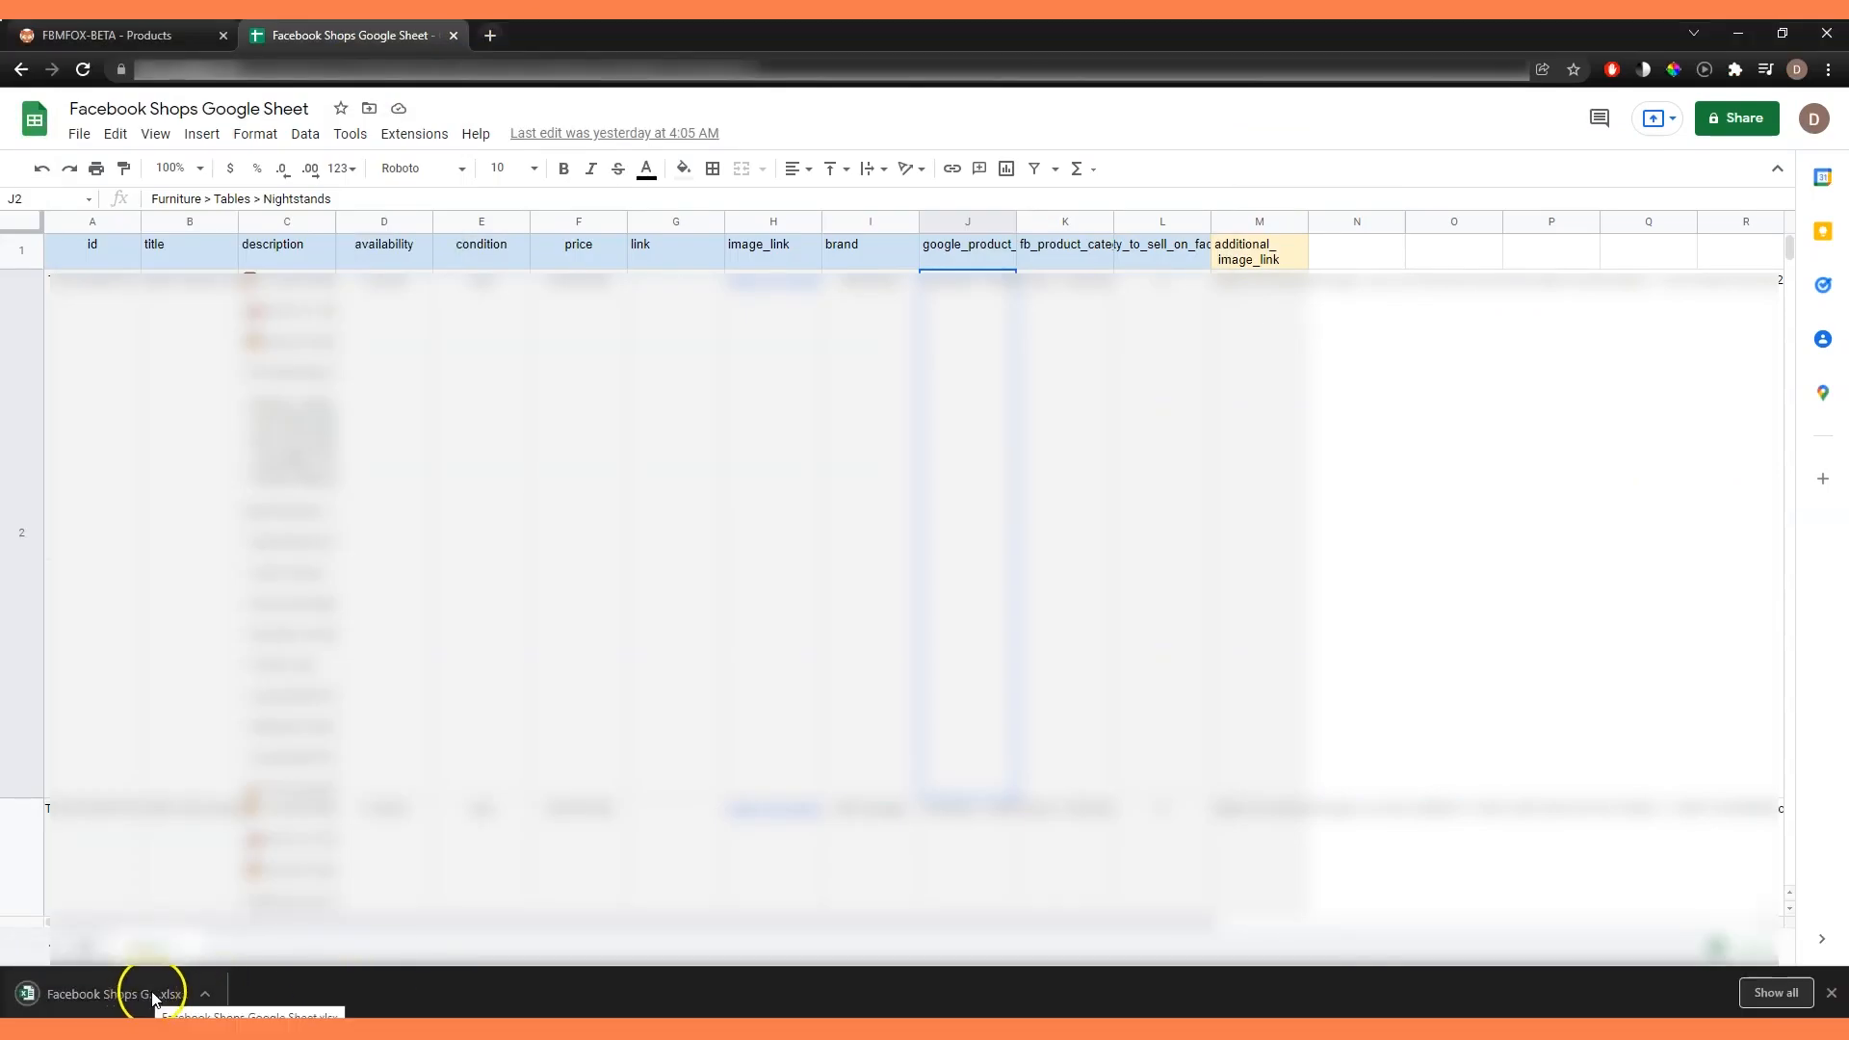
View the downloaded Facebook Shops Google Sheet file in Excel, and return to the FBMFOX Products page in the browser.
{"action": "left_click", "coordinate": [147, 998]}
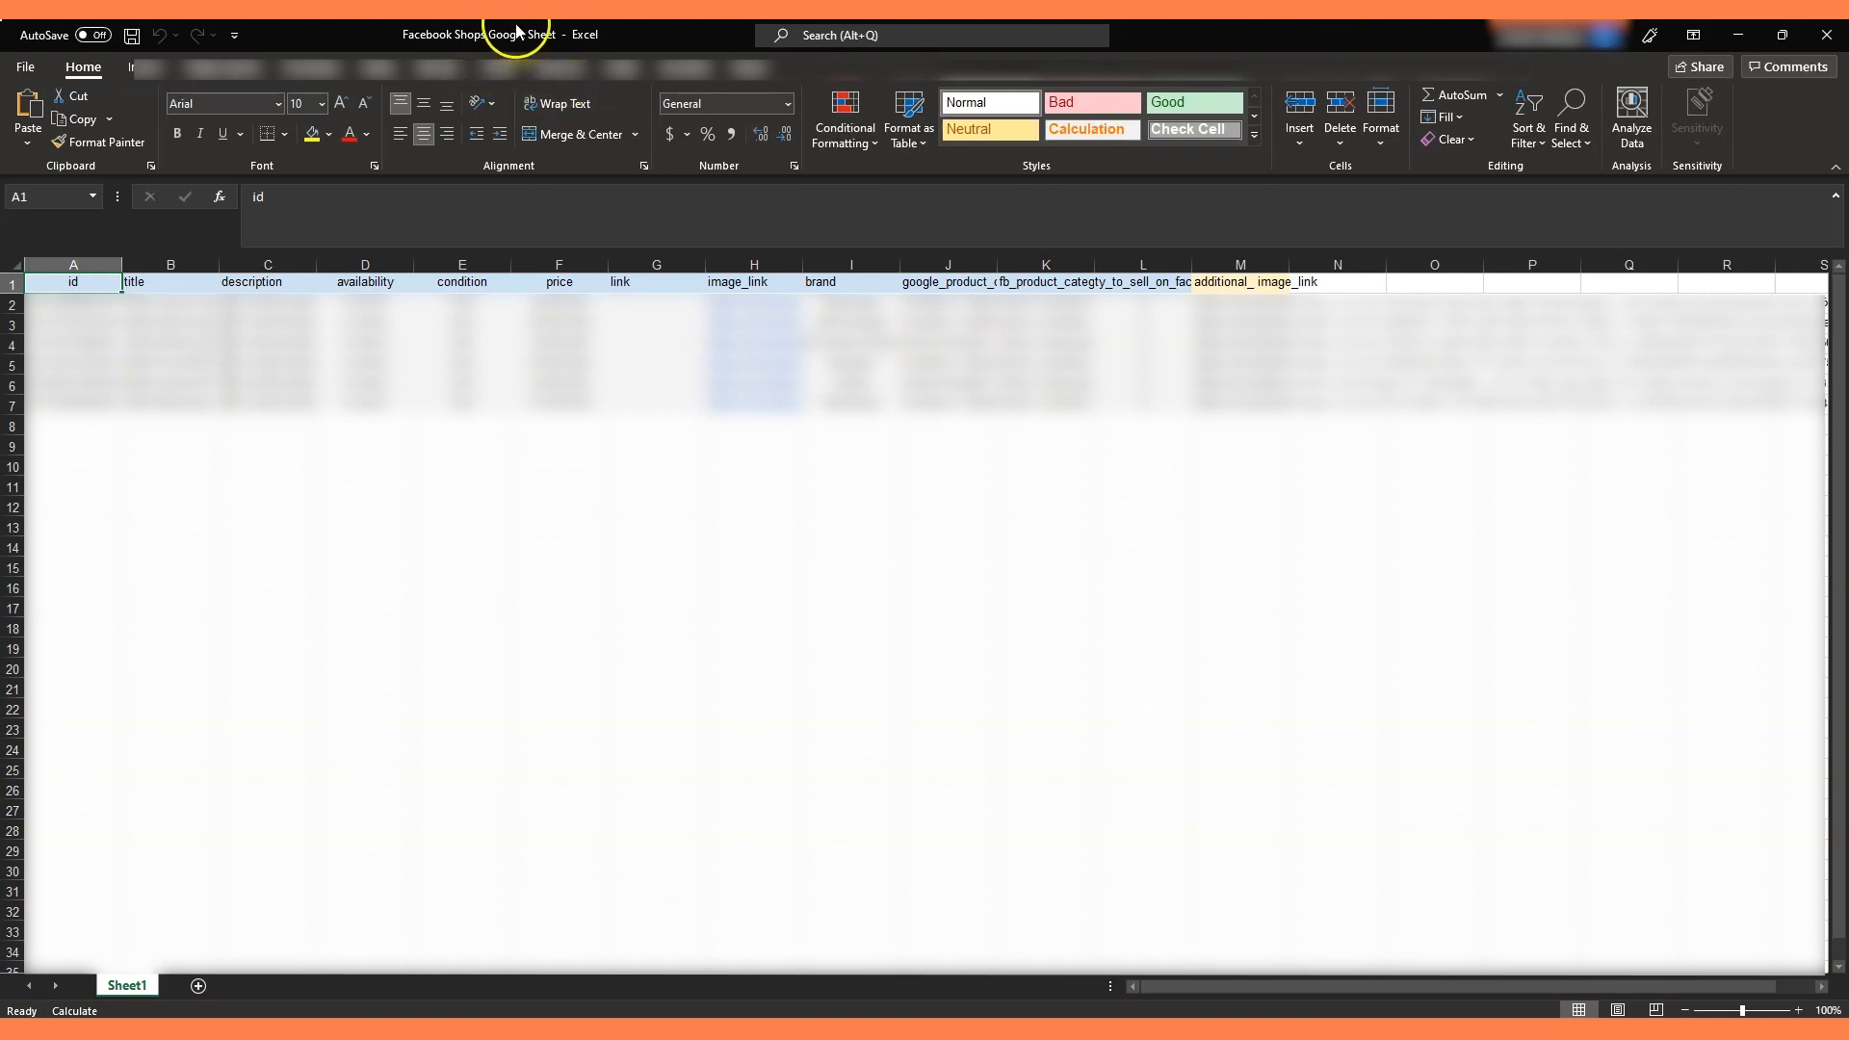
{"action": "left_click_drag", "start_coordinate": [1229, 33], "coordinate": [0, 69]}
{"action": "left_click", "coordinate": [183, 40]}
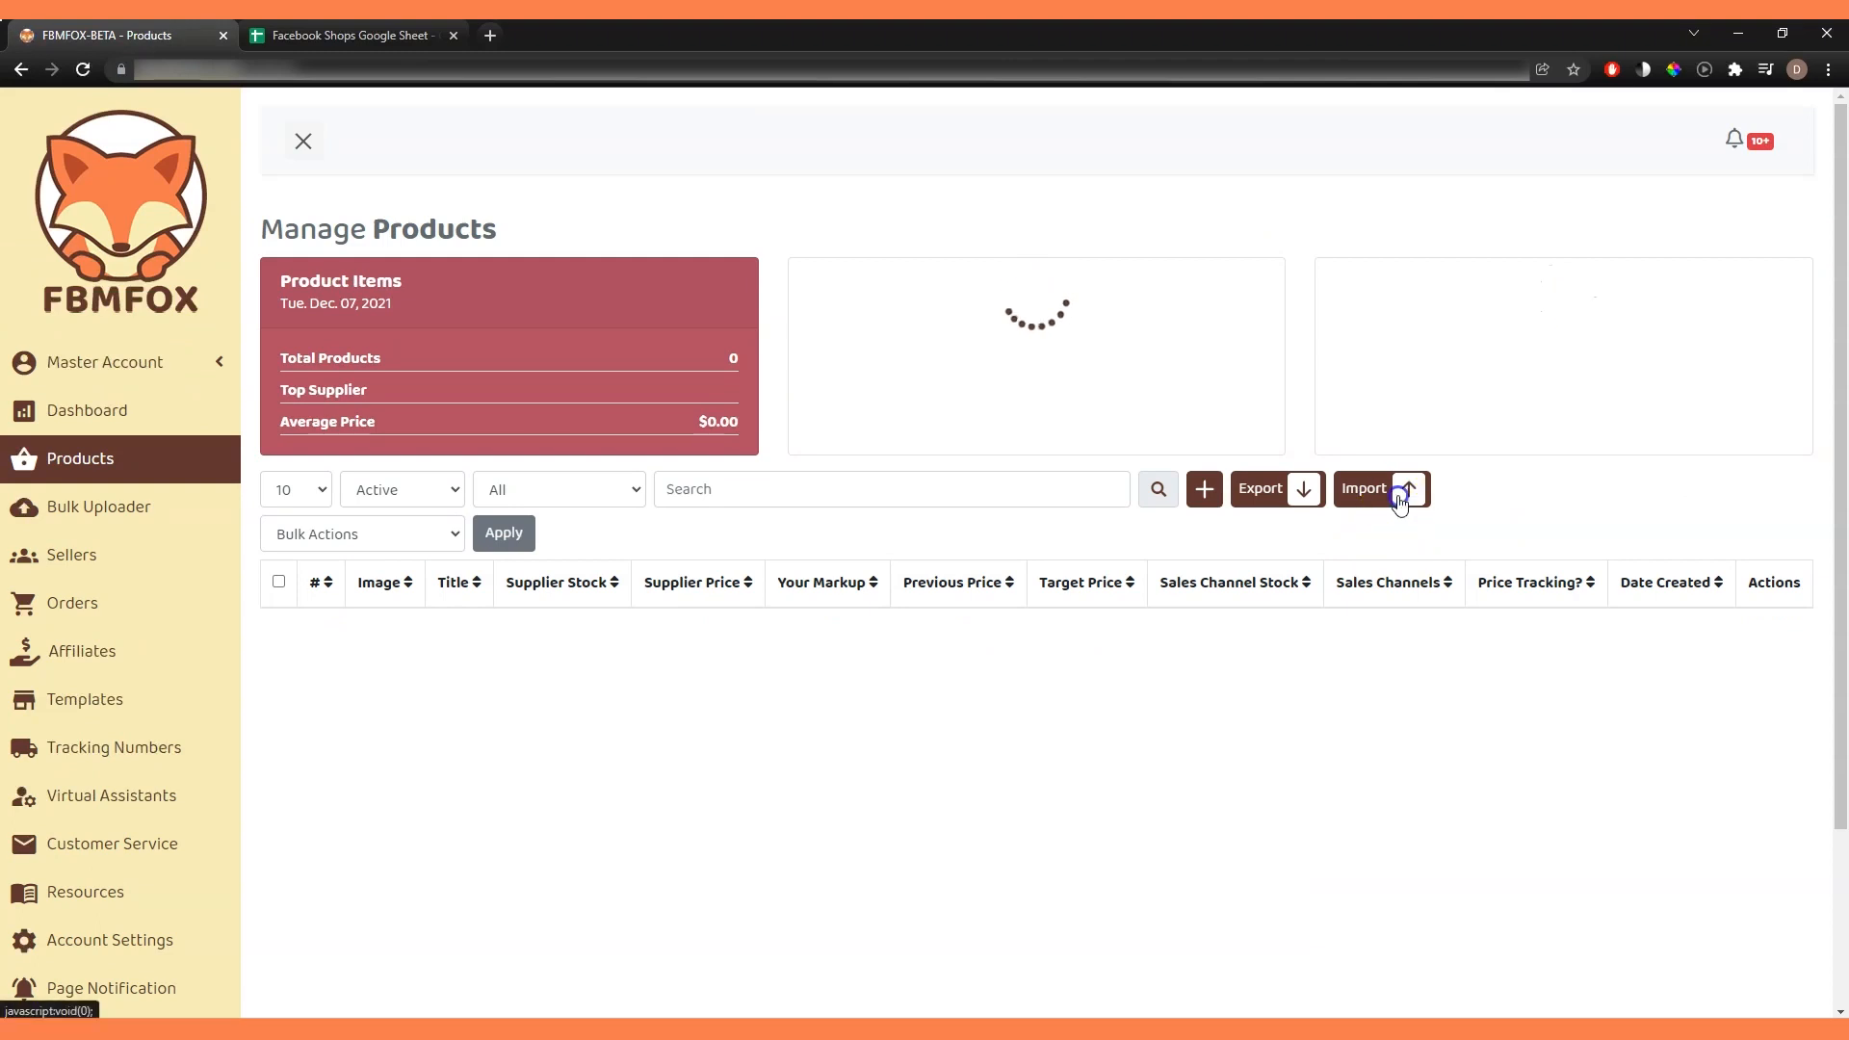
Import the products from Facebook Shops Google Sheet.xlsx using the Facebook Shops format.
{"action": "left_click", "coordinate": [1403, 489]}
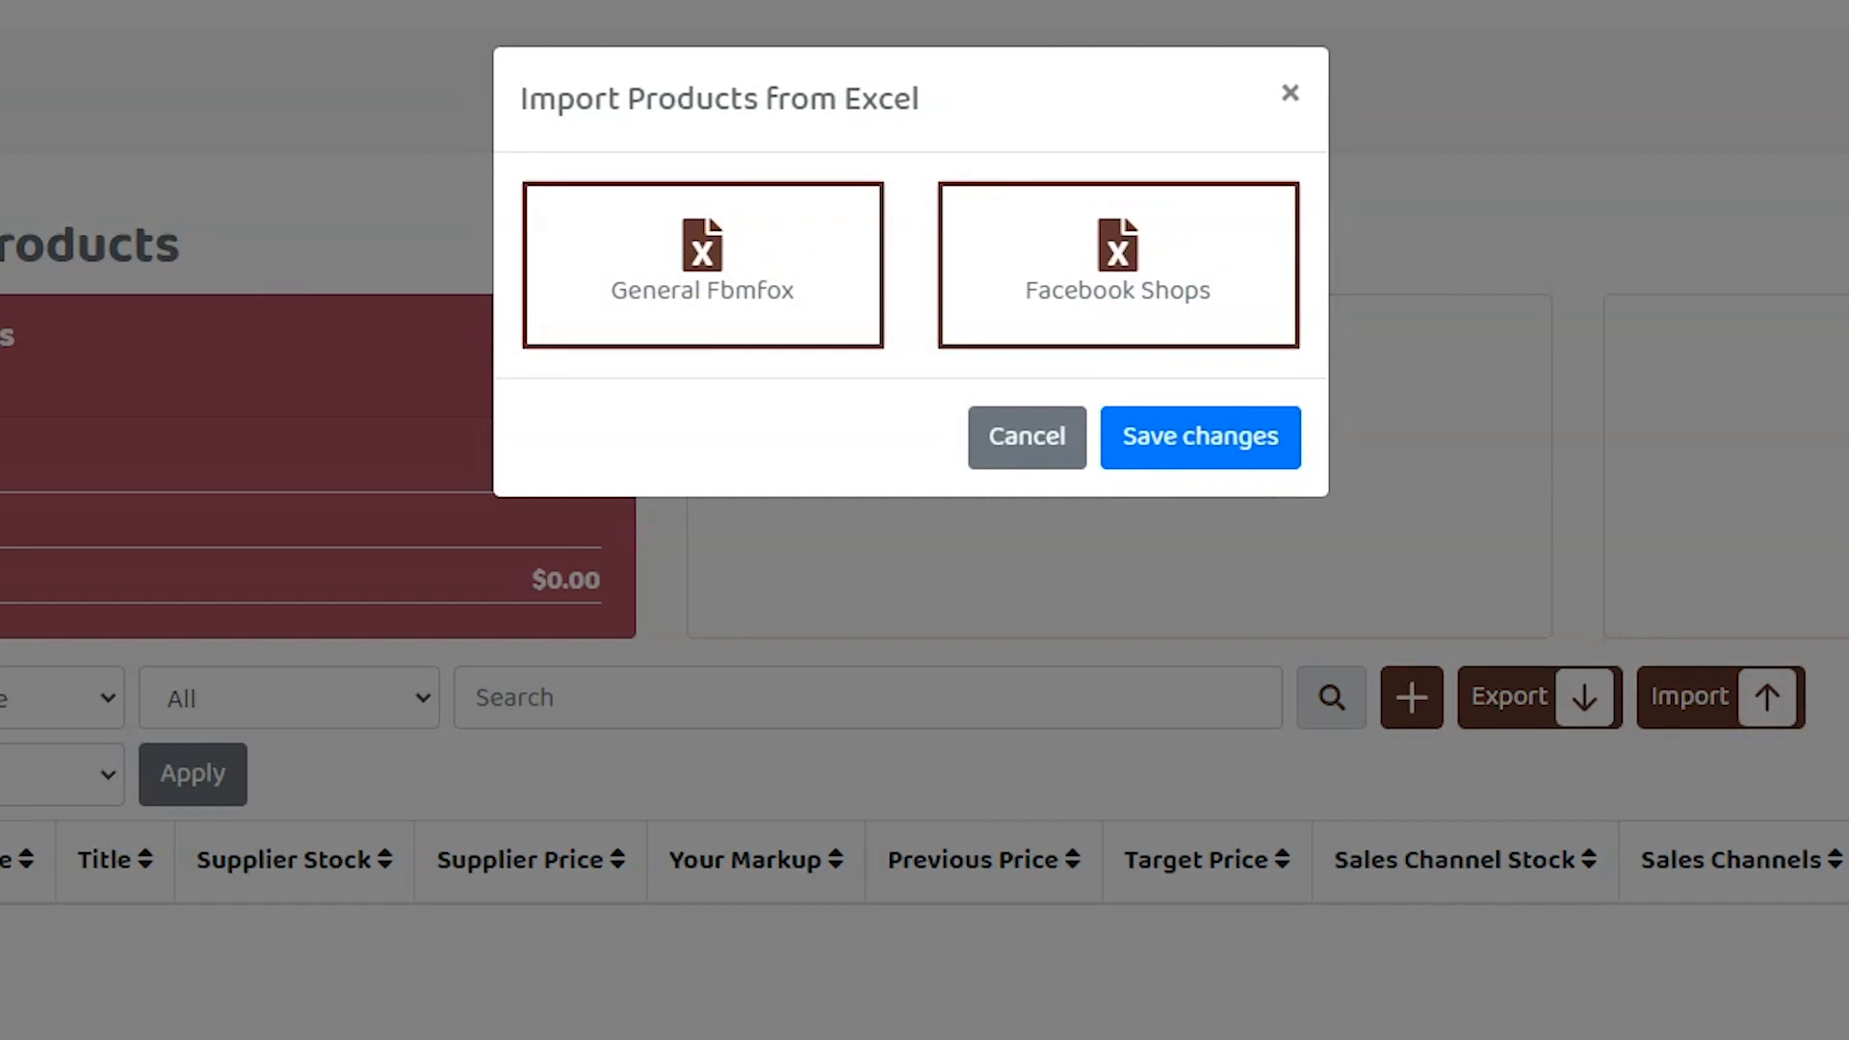
{"action": "left_click", "coordinate": [442, 928]}
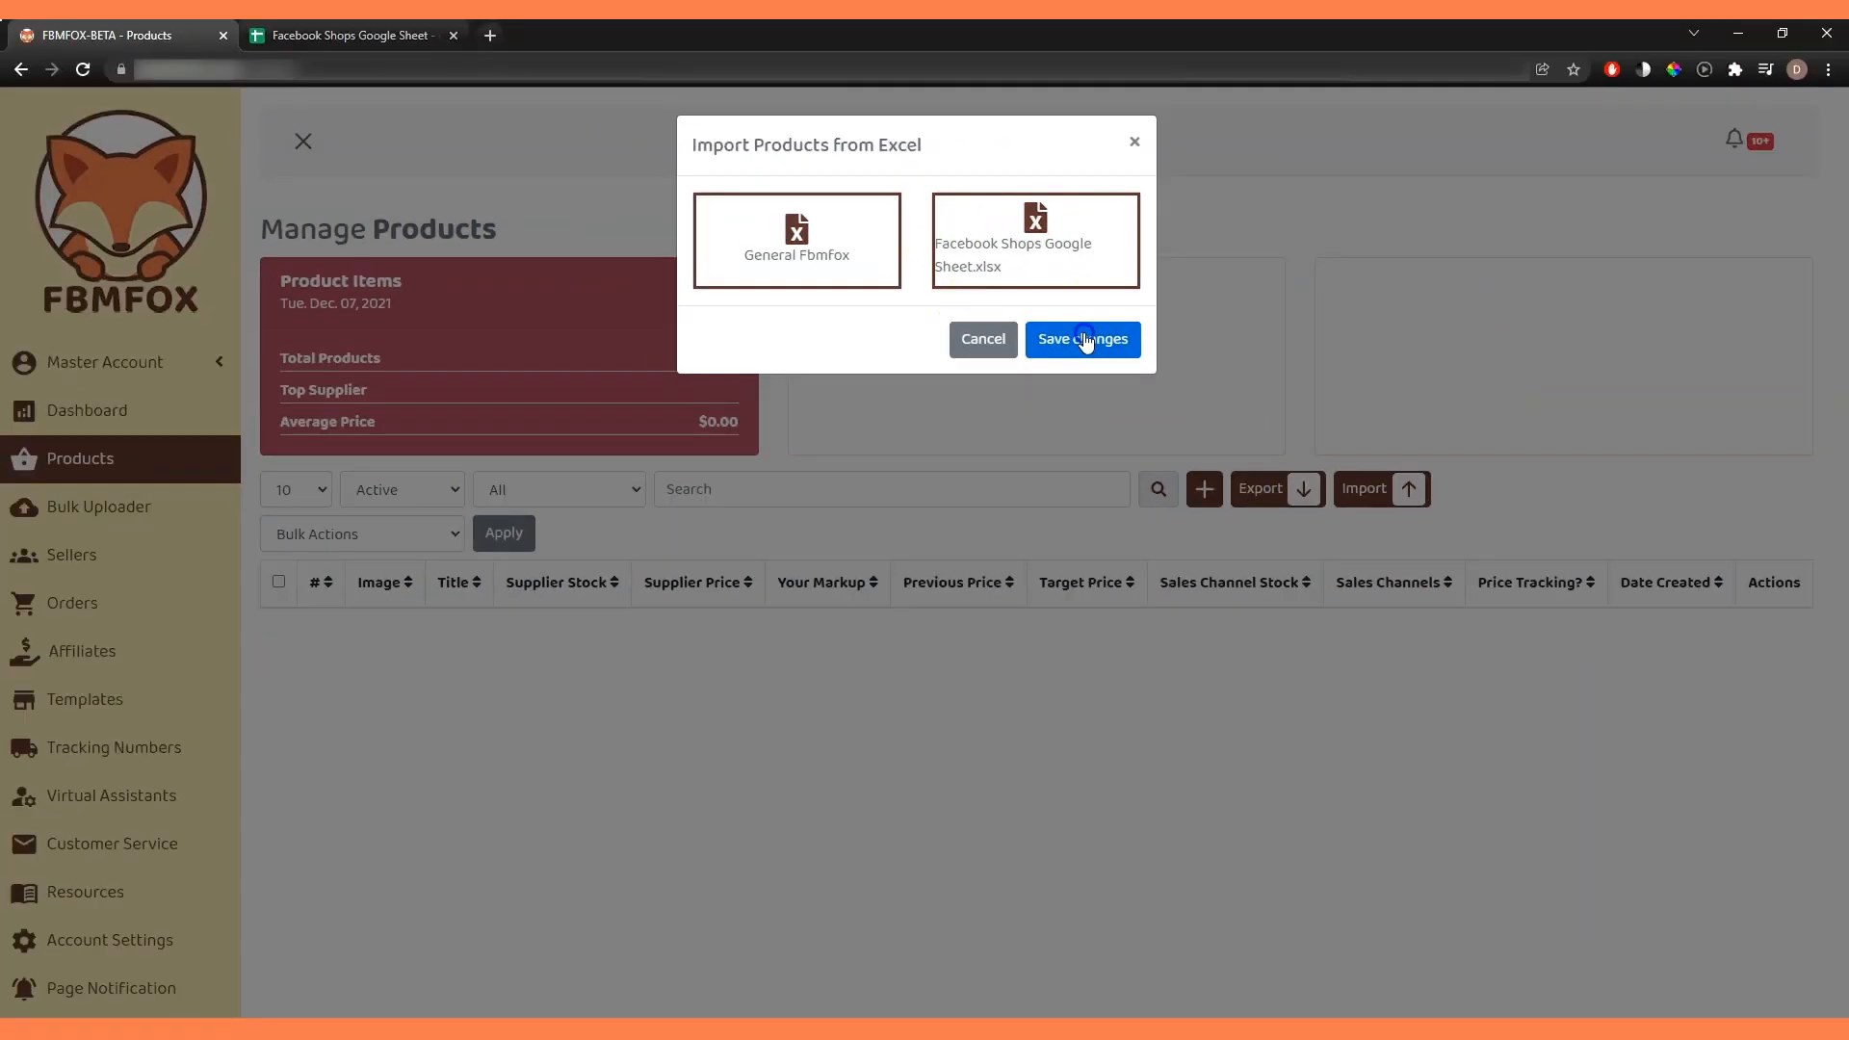
{"action": "left_click", "coordinate": [1200, 429]}
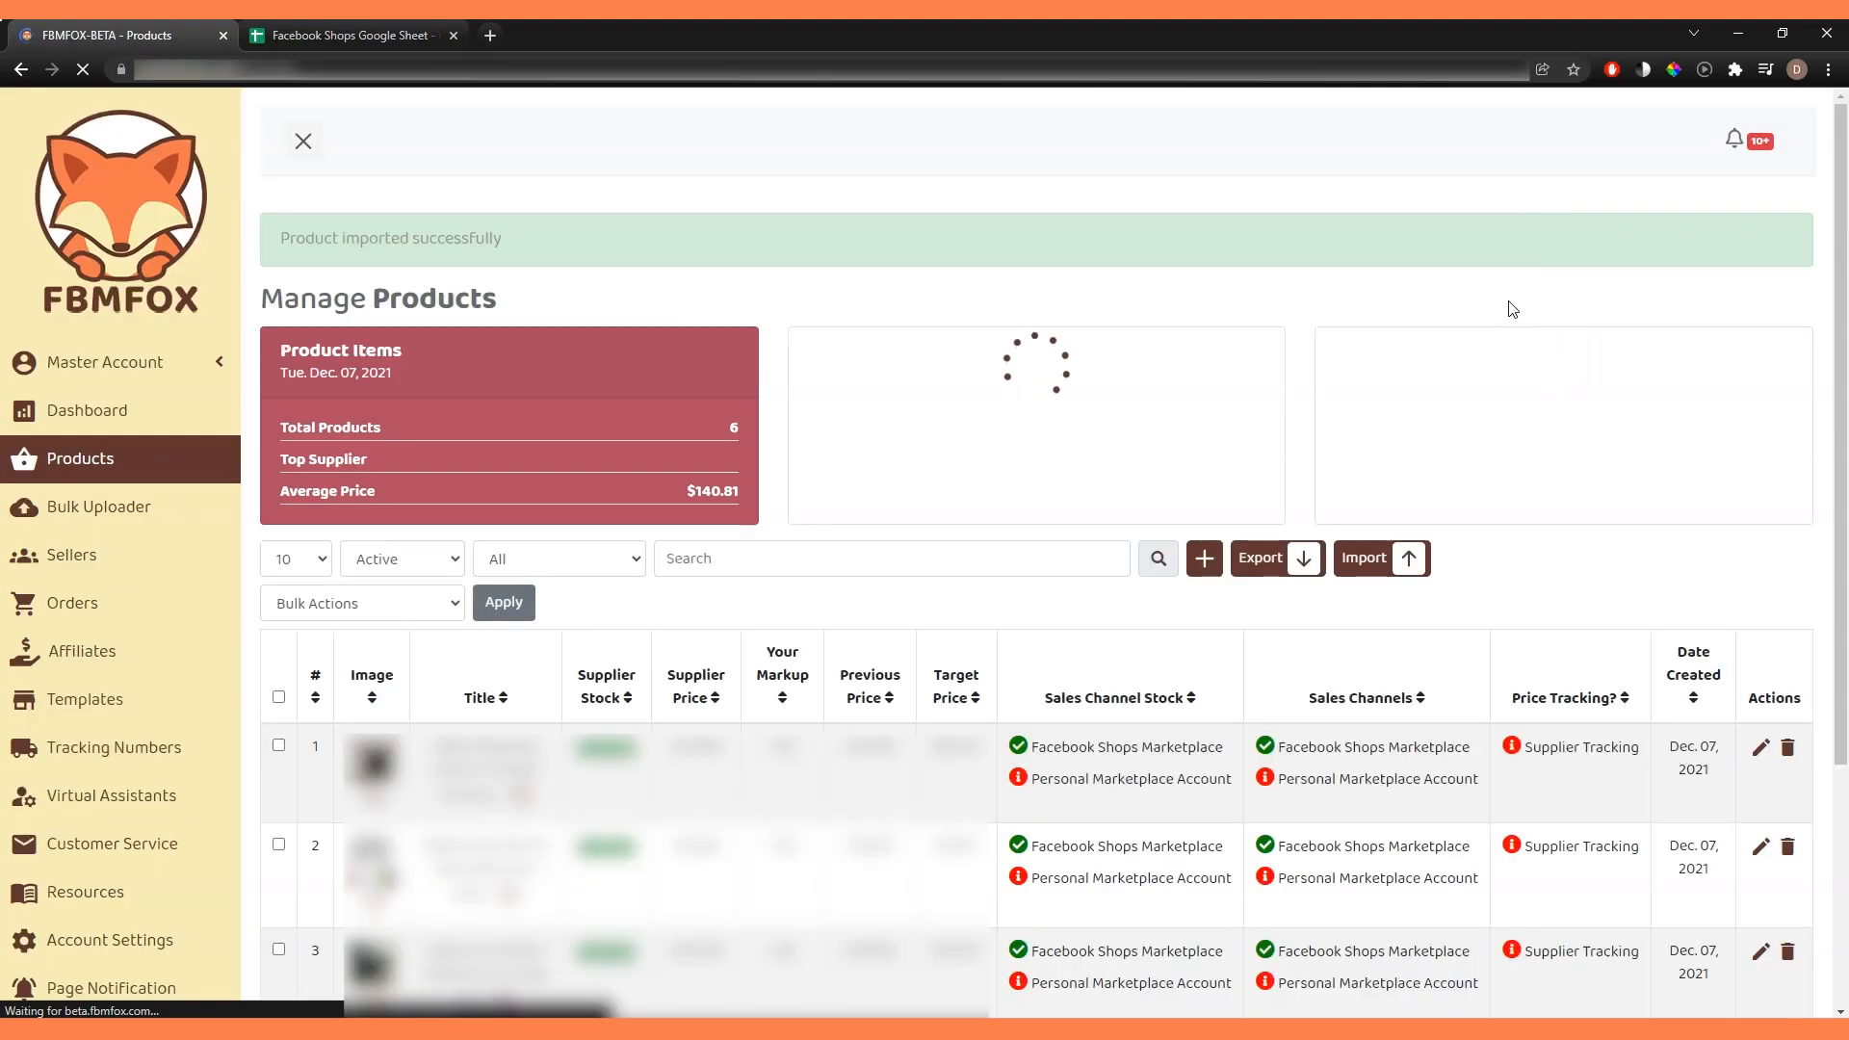
{"action": "scroll", "coordinate": [1514, 326], "scroll_direction": "down", "scroll_amount": 3}
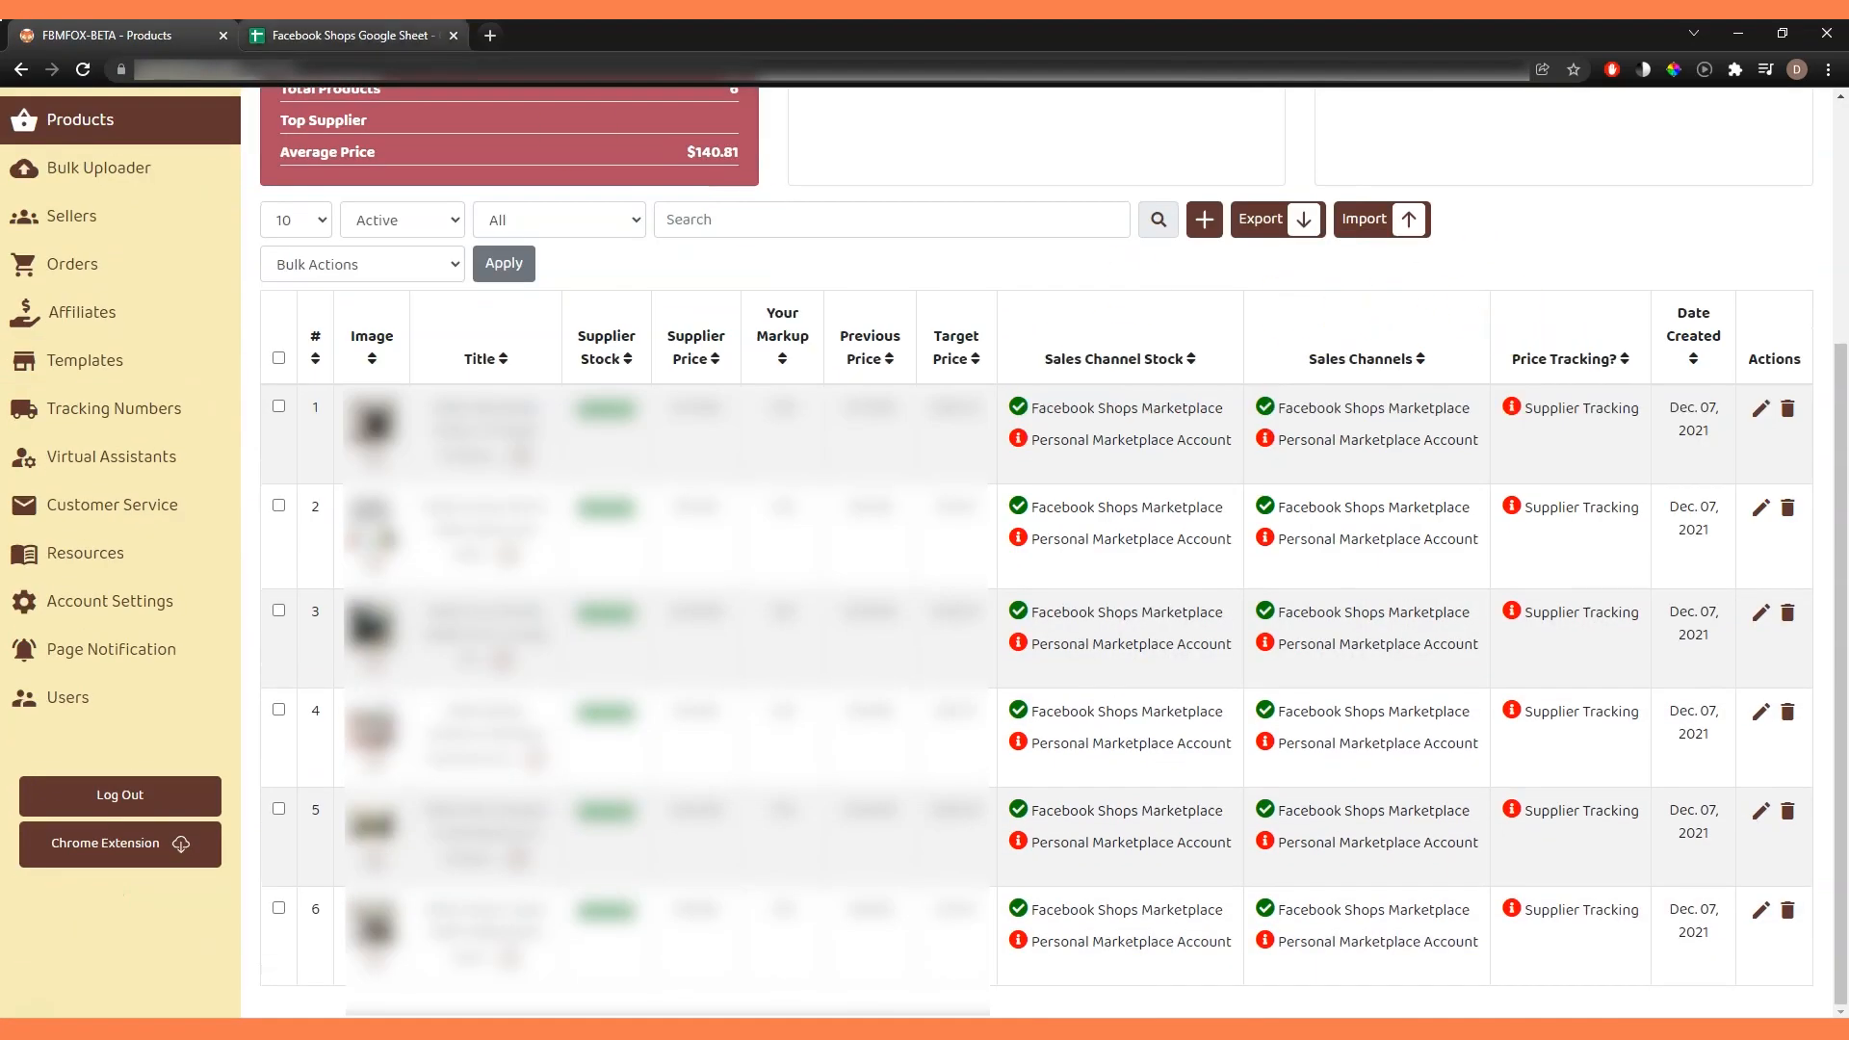
Compare with the Google Sheet, and check the first product's Supplier Tracking status and its Supplier Link in the product description.
{"action": "left_click", "coordinate": [346, 35]}
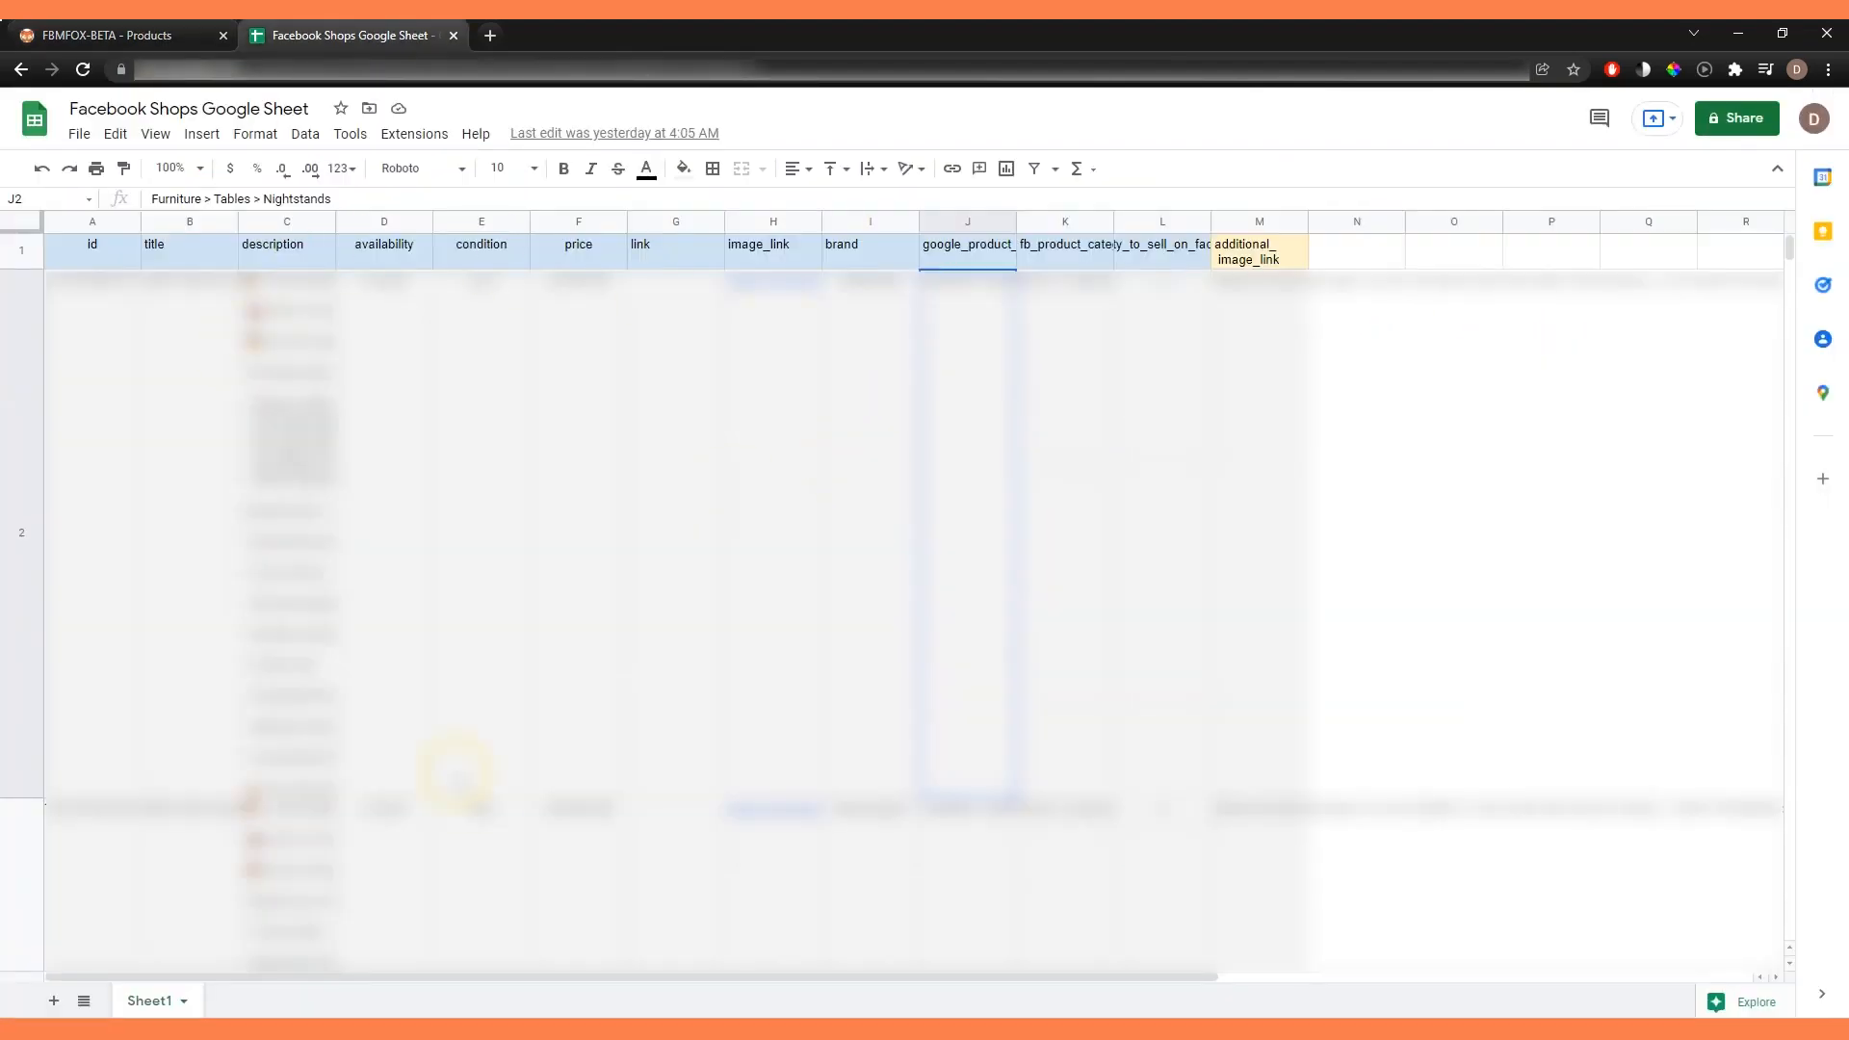
{"action": "left_click", "coordinate": [106, 35]}
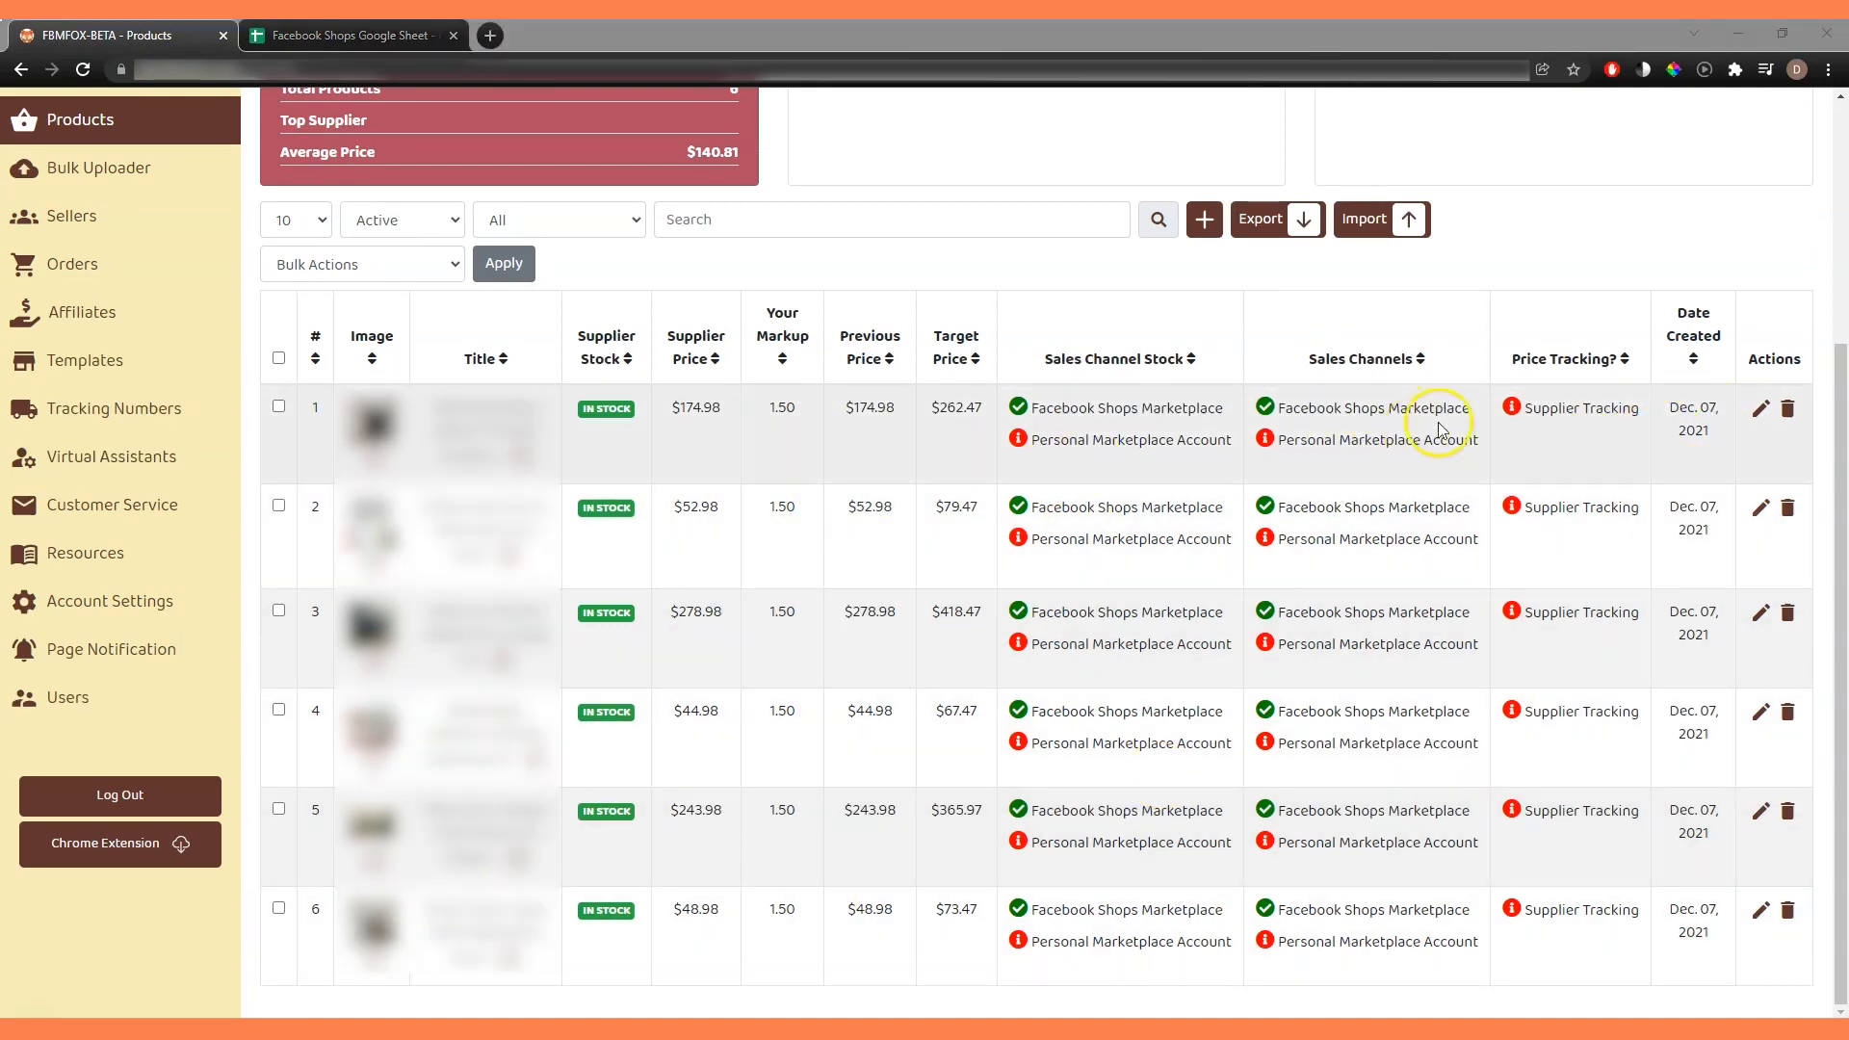
{"action": "triple_click", "coordinate": [1551, 407]}
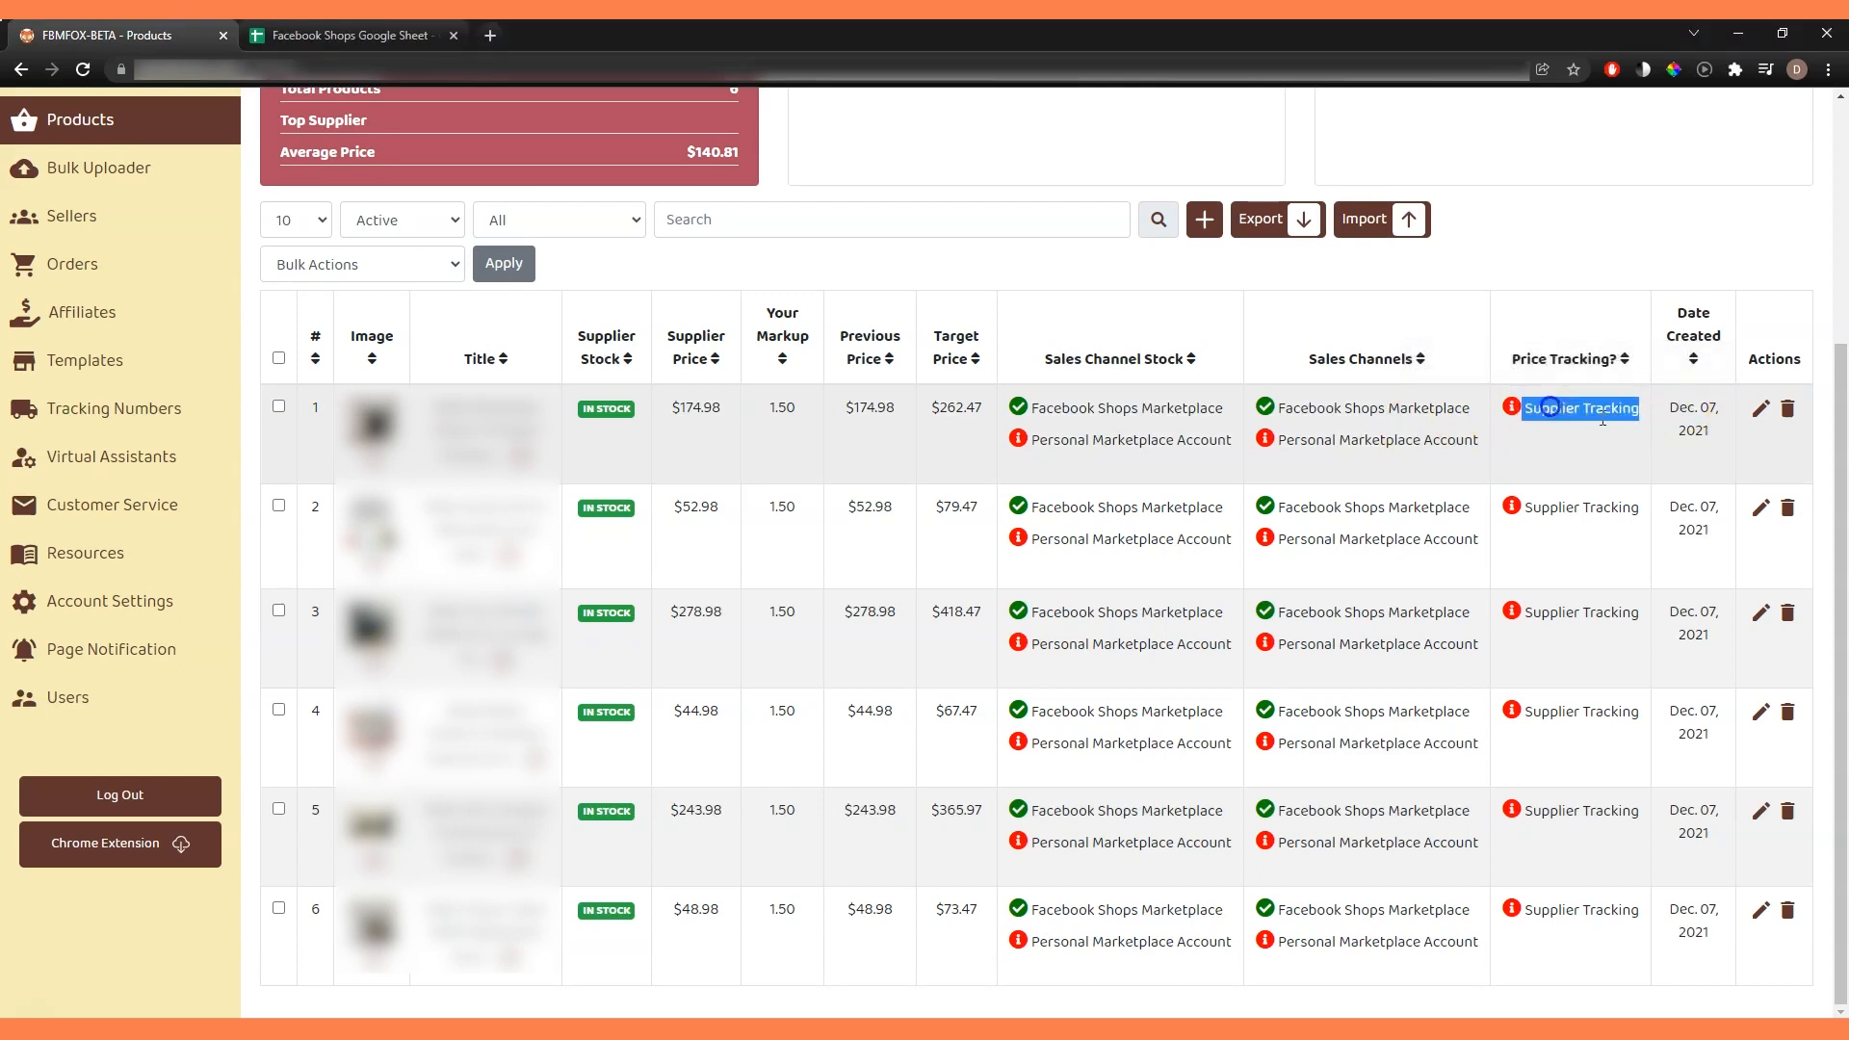
{"action": "left_click", "coordinate": [1761, 409]}
{"action": "left_click", "coordinate": [717, 216]}
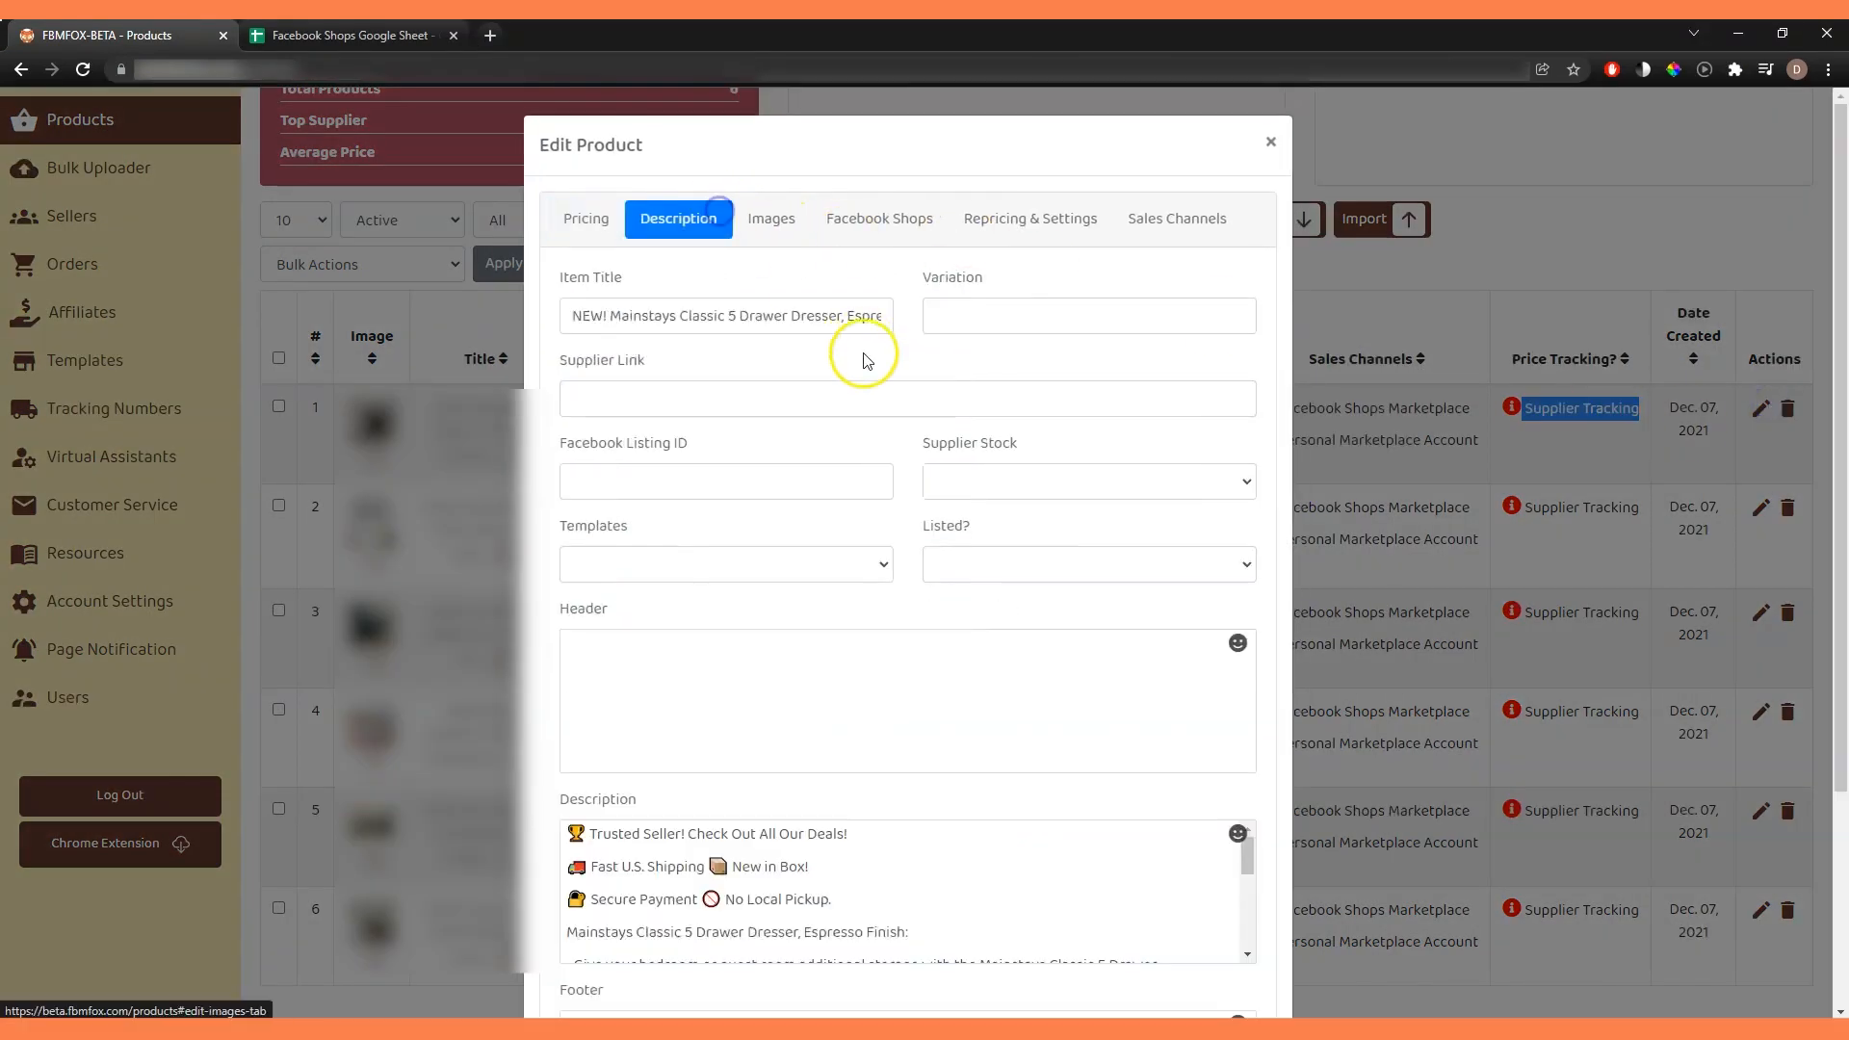
{"action": "left_click", "coordinate": [824, 388]}
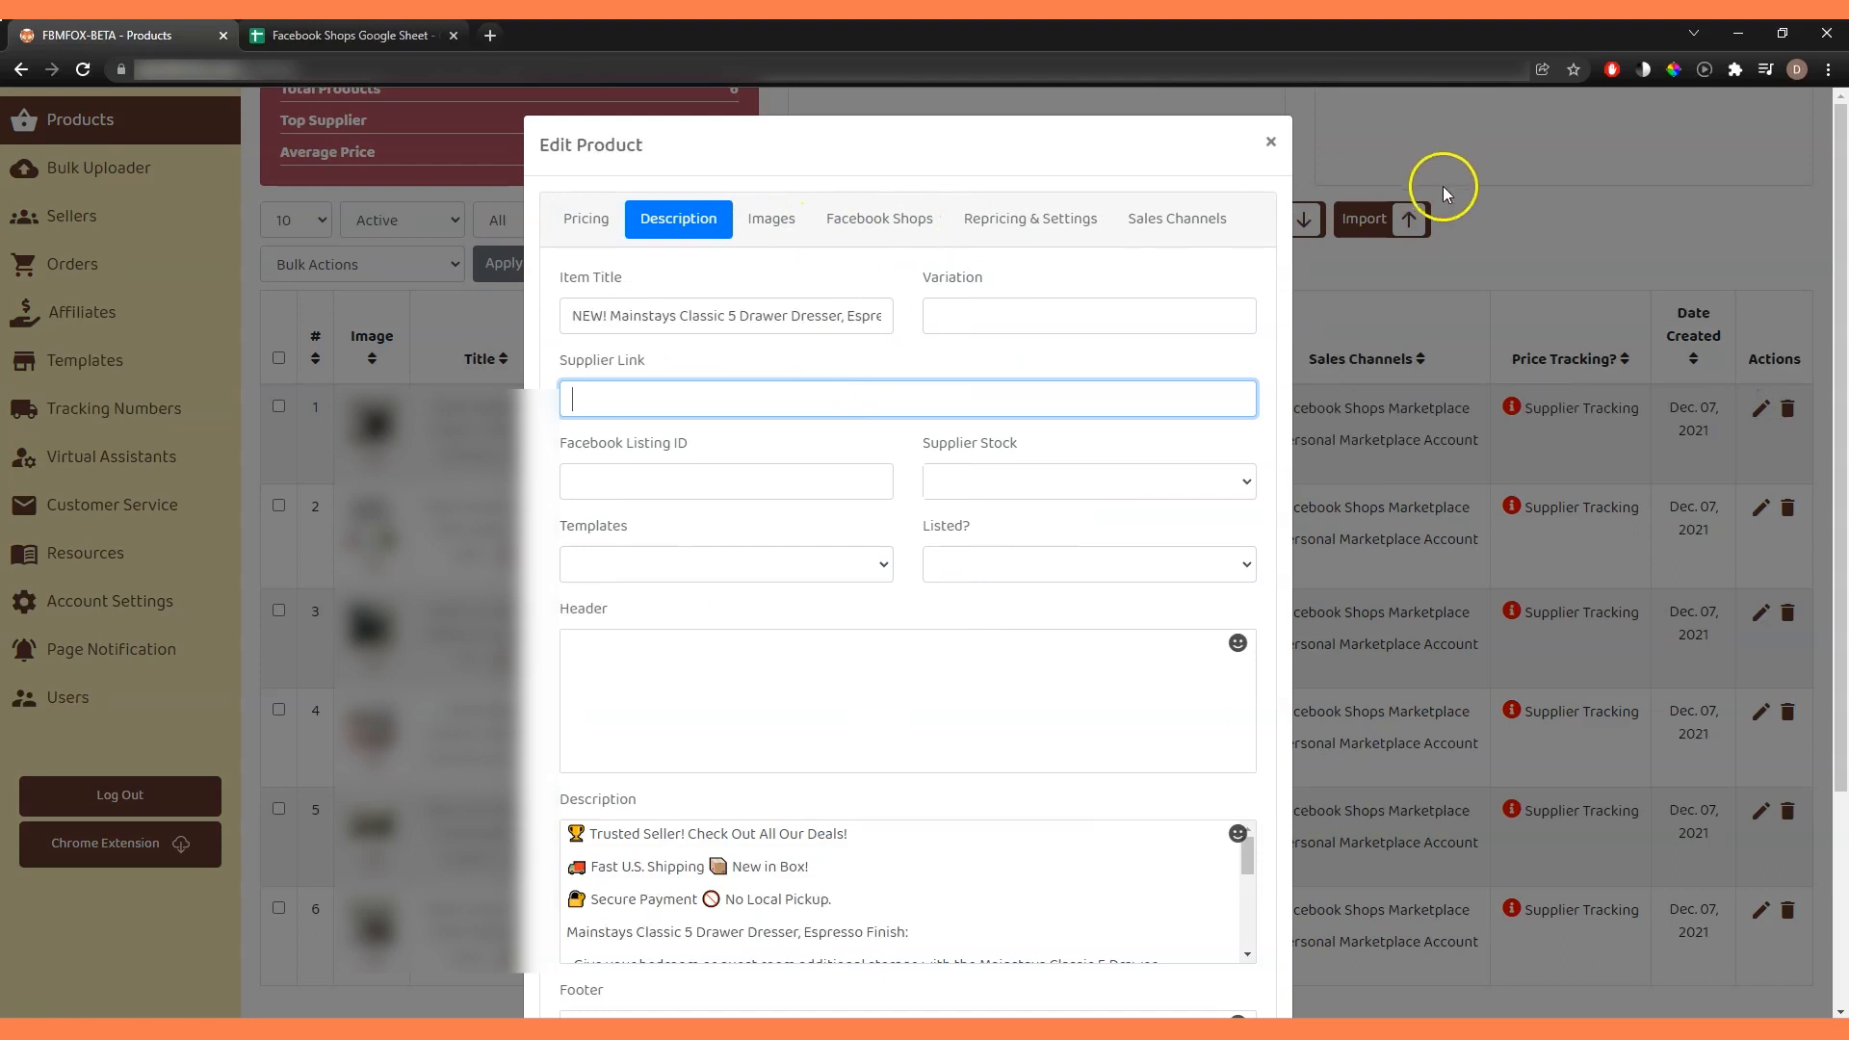
{"action": "left_click", "coordinate": [1499, 249]}
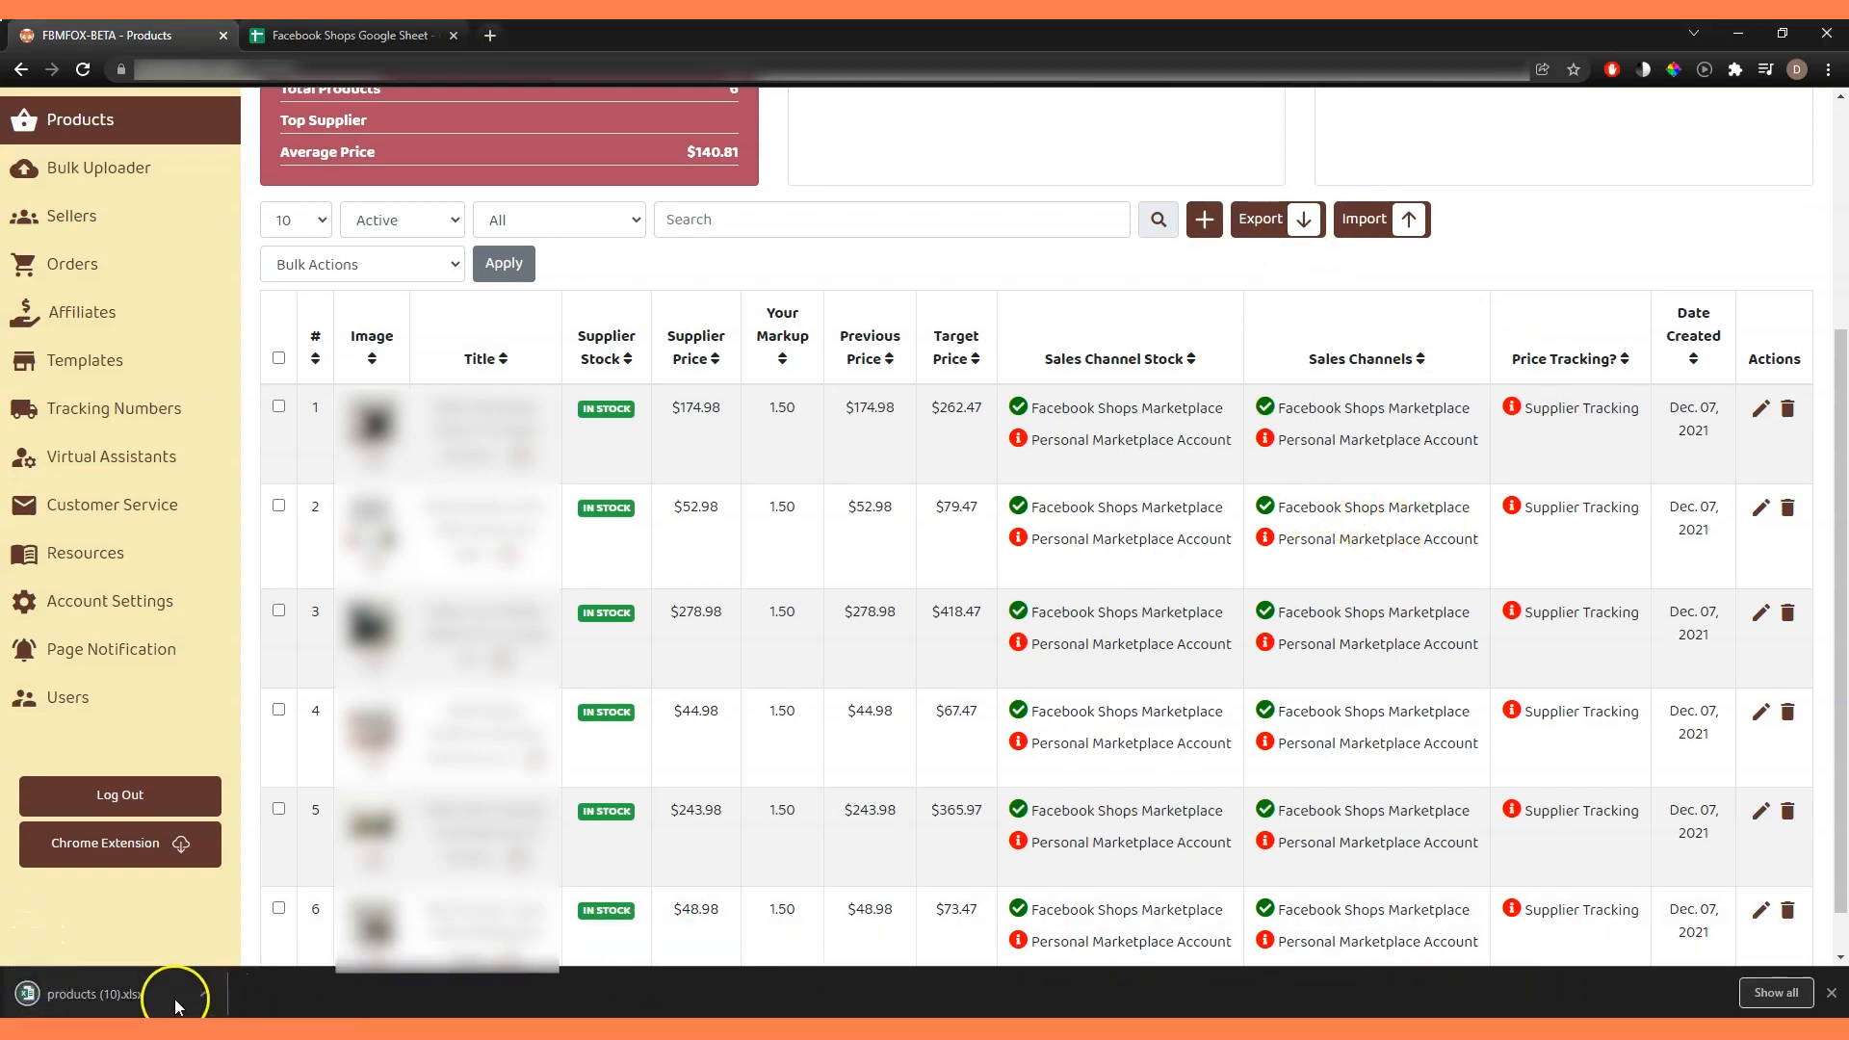
Open the exported products (10).xlsx in Excel, enable editing and examine the Supplier Link column Q.
{"action": "left_click", "coordinate": [169, 996]}
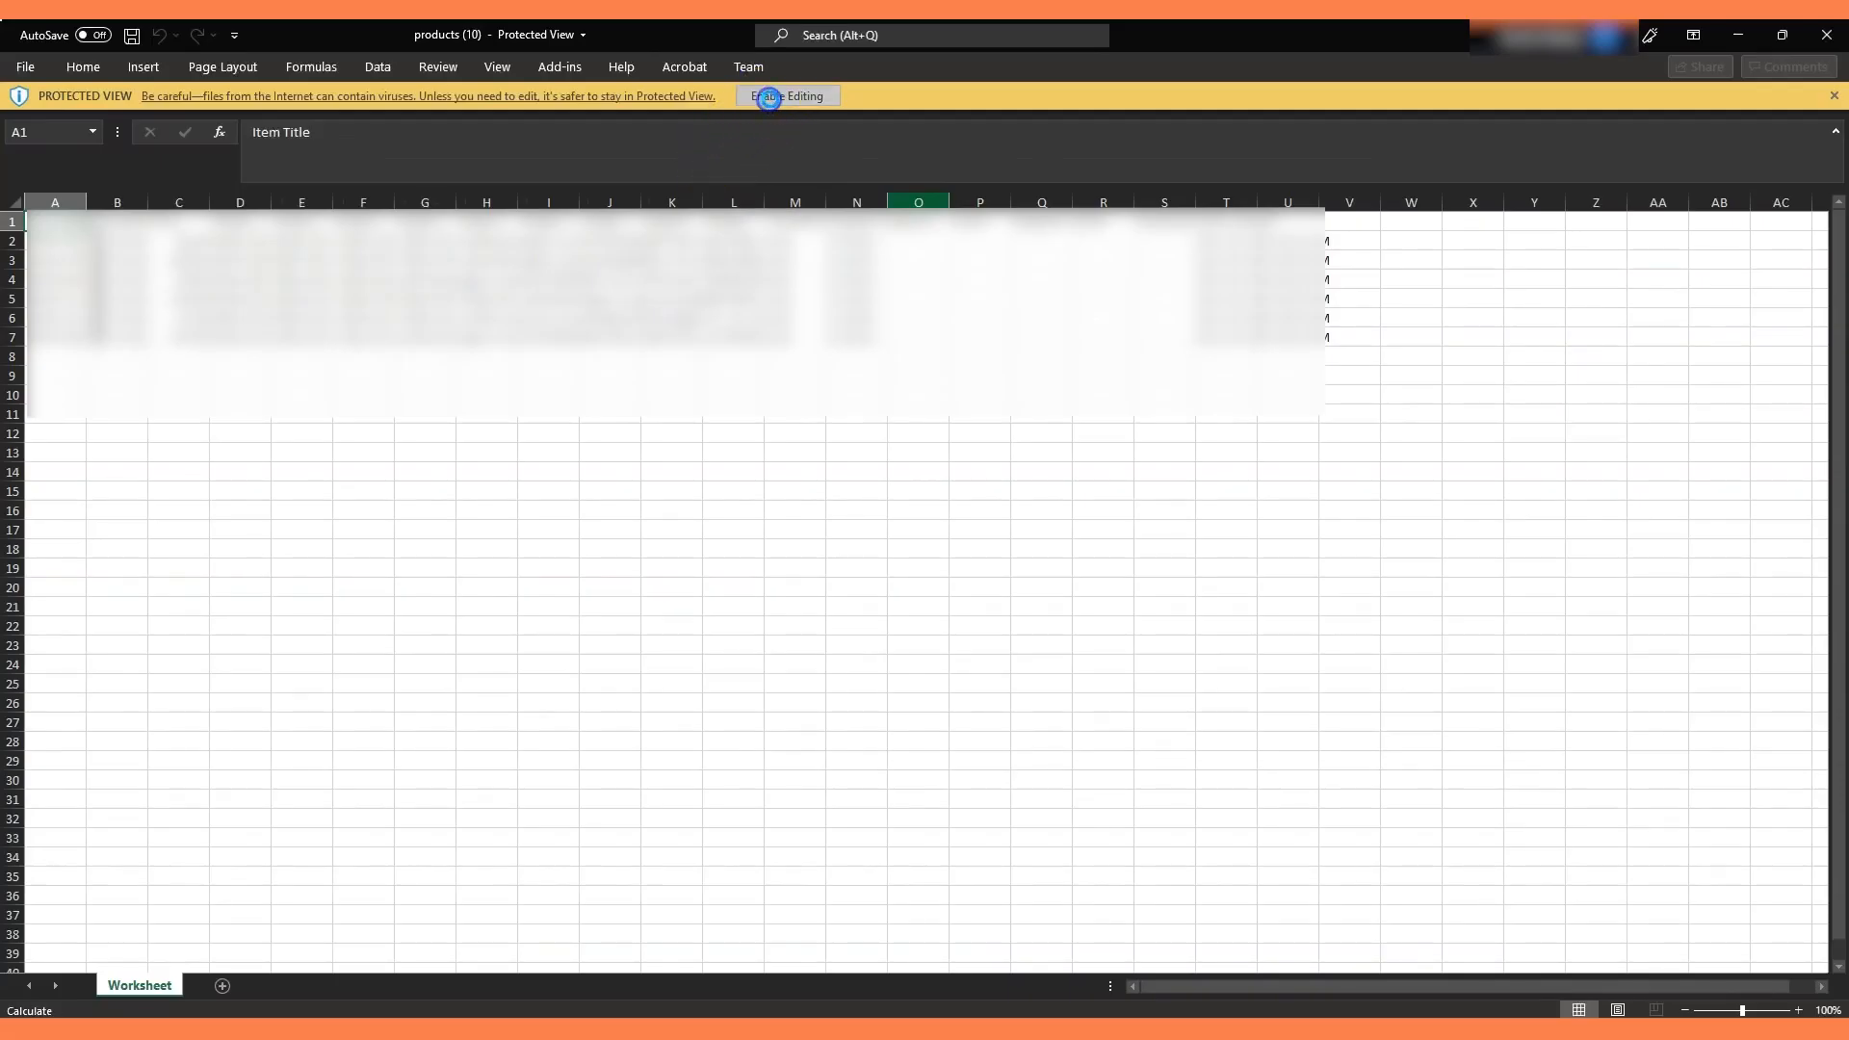
{"action": "left_click", "coordinate": [761, 95]}
{"action": "left_click", "coordinate": [1043, 305]}
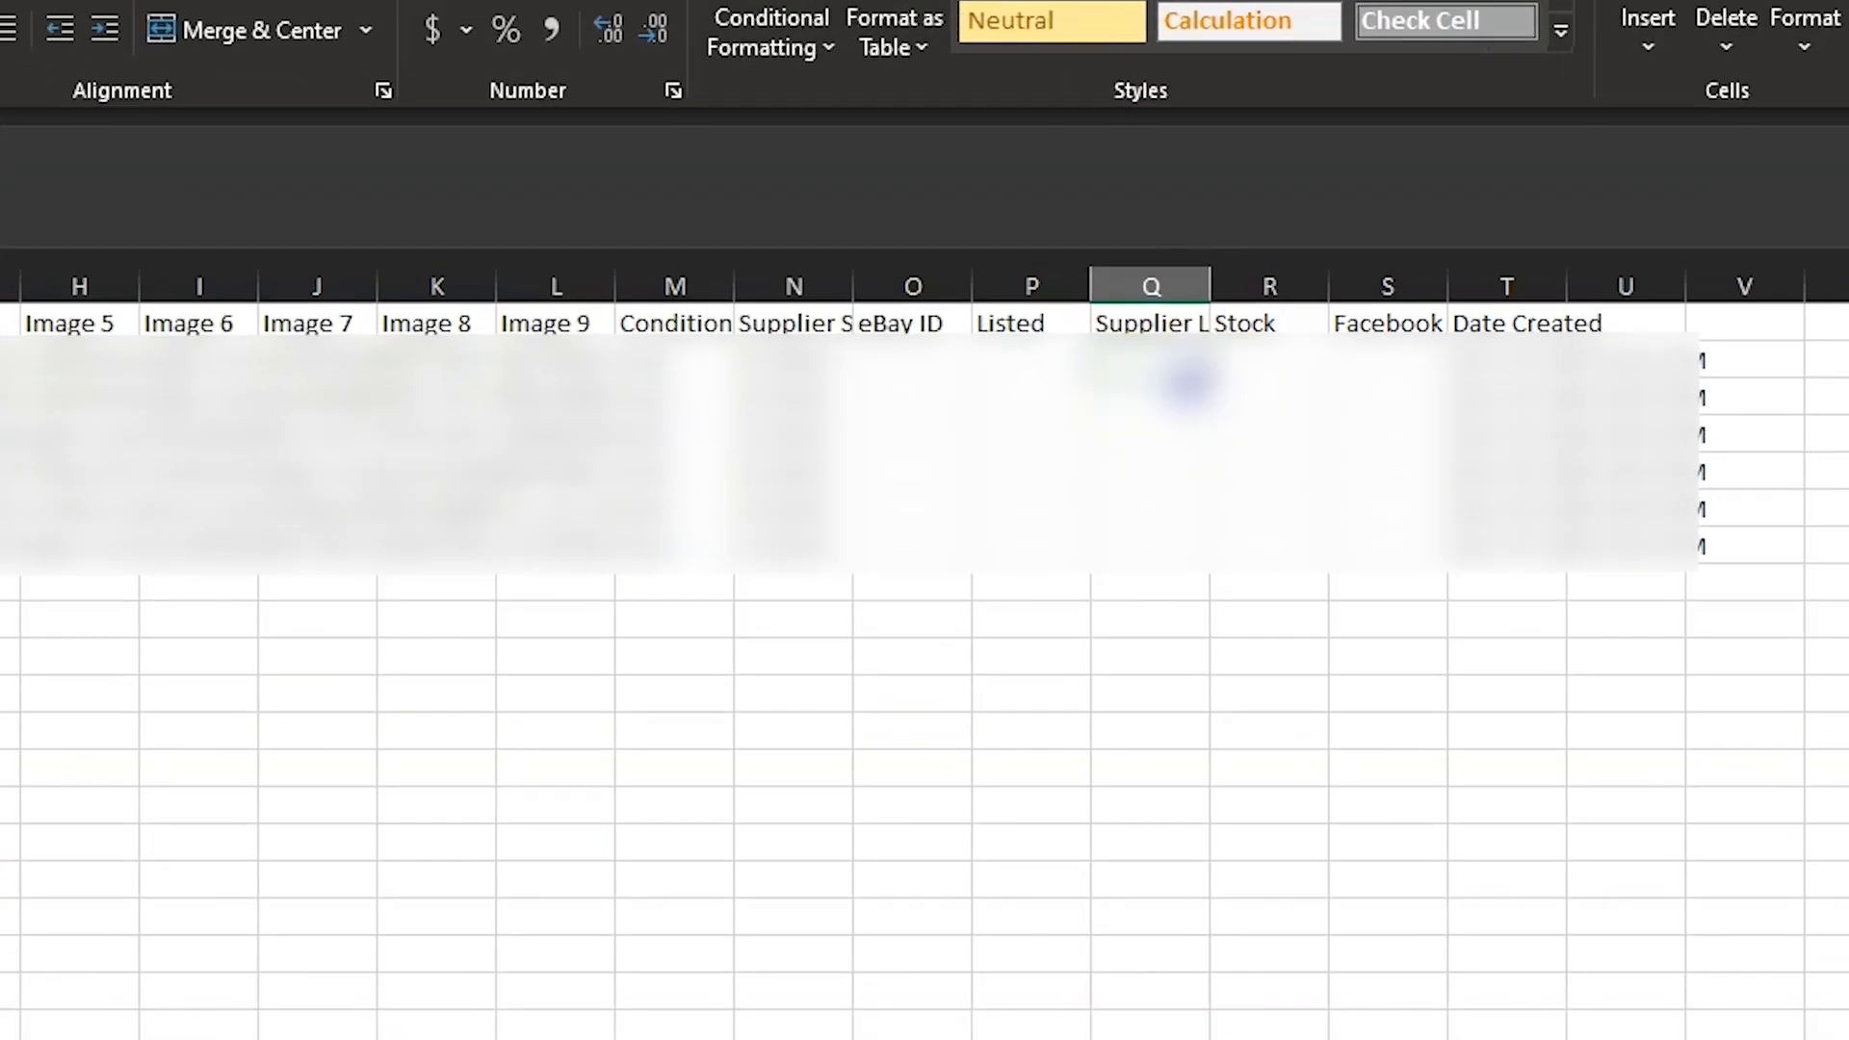
{"action": "key", "text": "ctrl+shift+Down"}
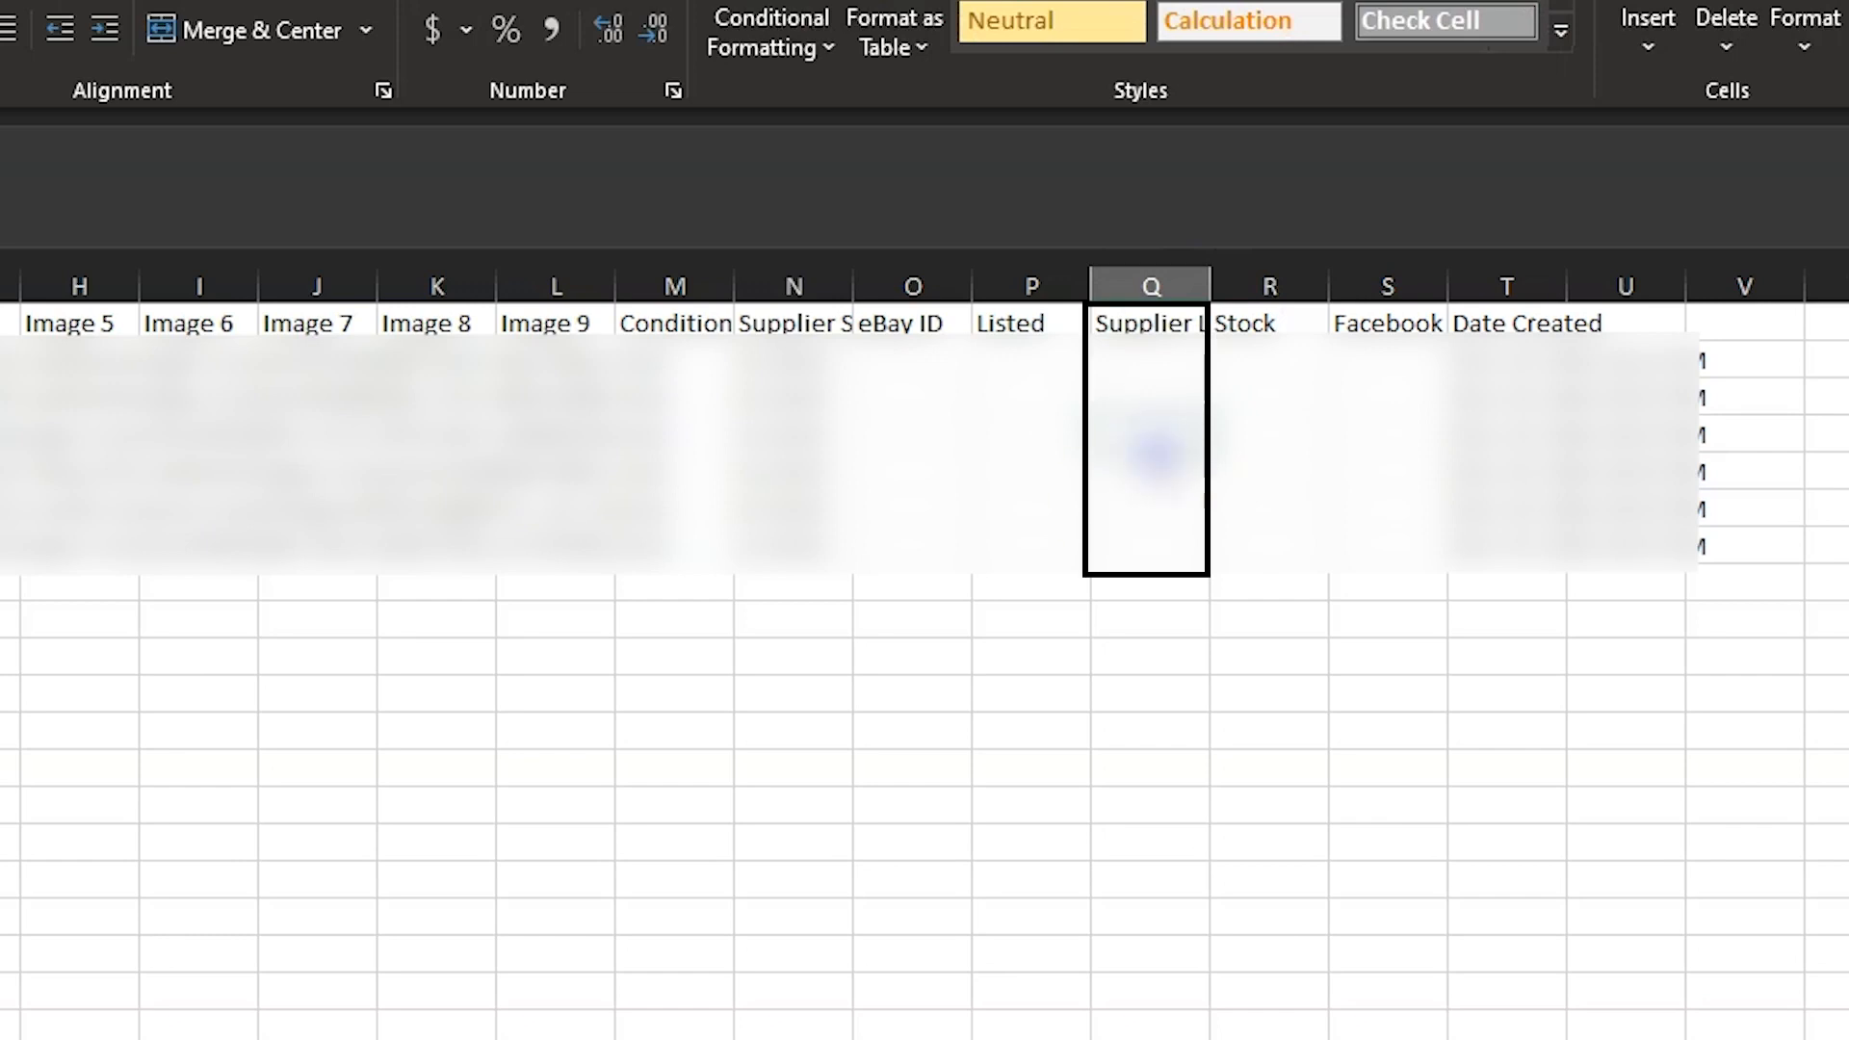
{"action": "left_click", "coordinate": [1148, 507]}
{"action": "left_click", "coordinate": [1176, 532]}
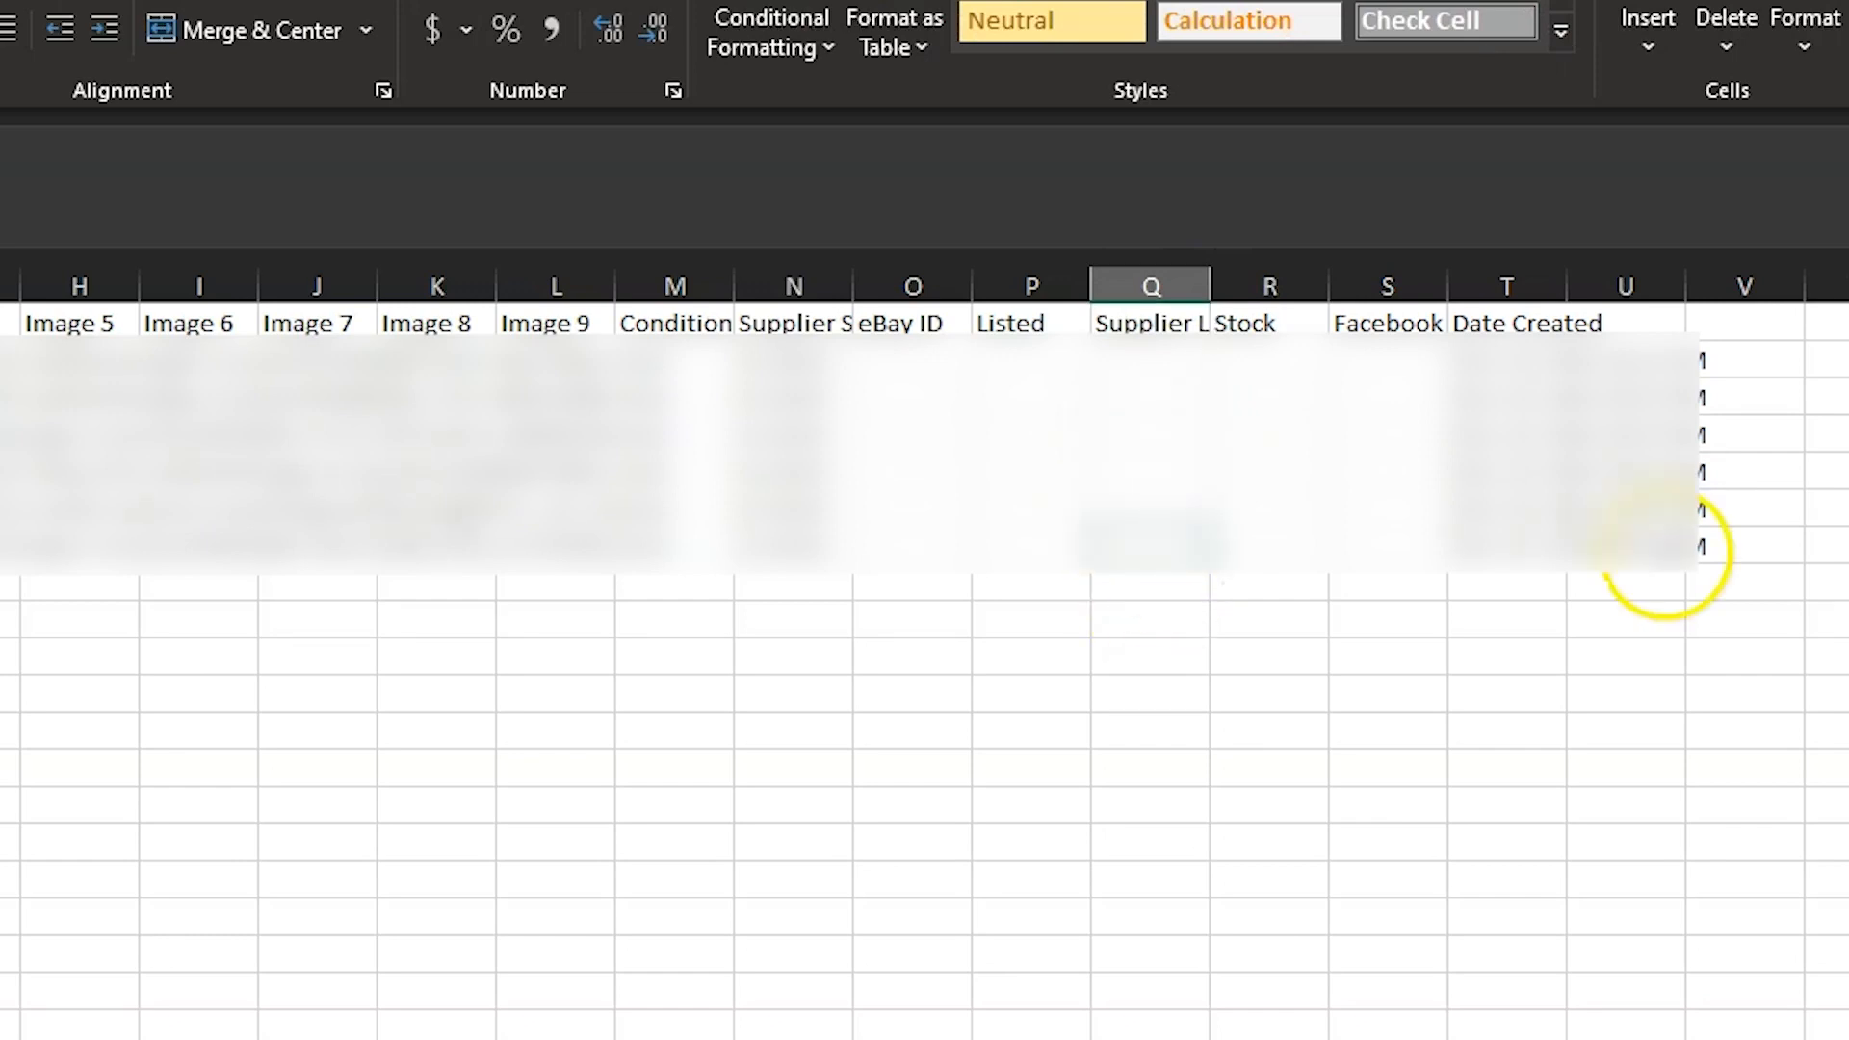
{"action": "key", "text": "ctrl+Home"}
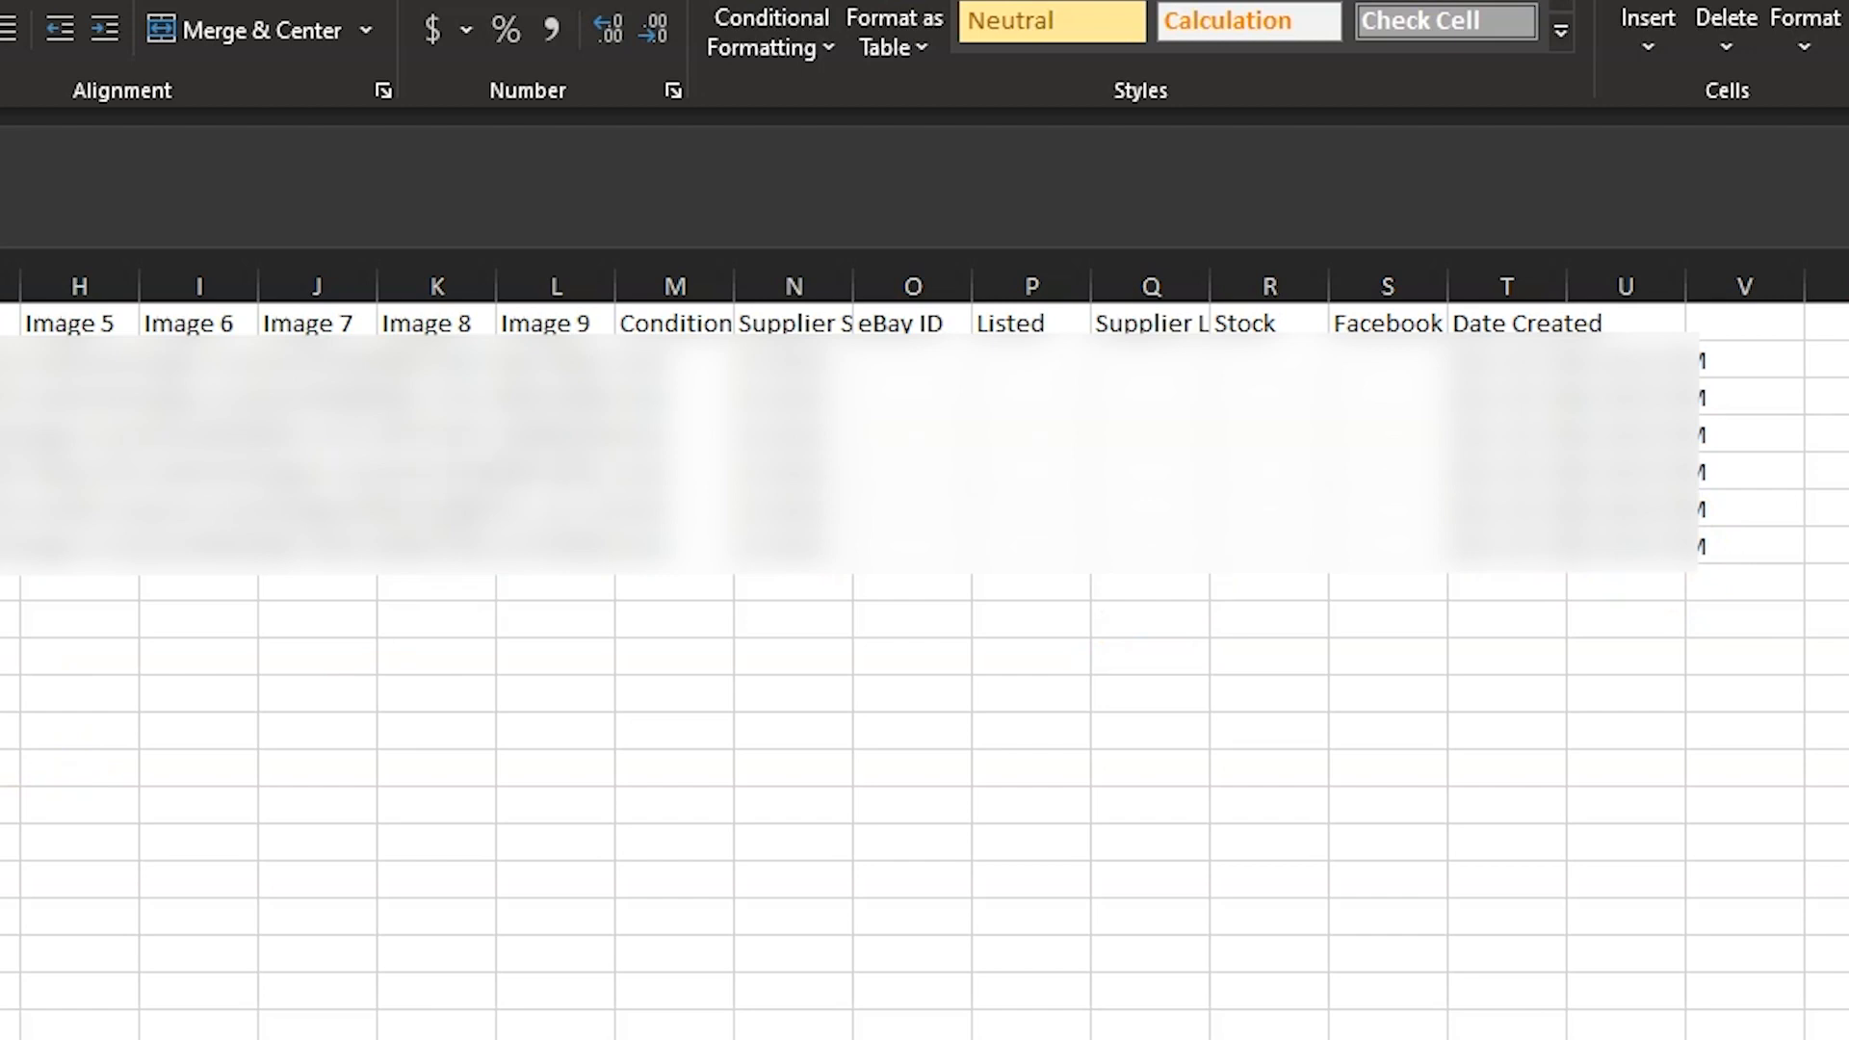
Paste the copied supplier links into the Supplier Link column starting at Q2, and return to the FBMFOX Products page.
{"action": "left_click", "coordinate": [1240, 364]}
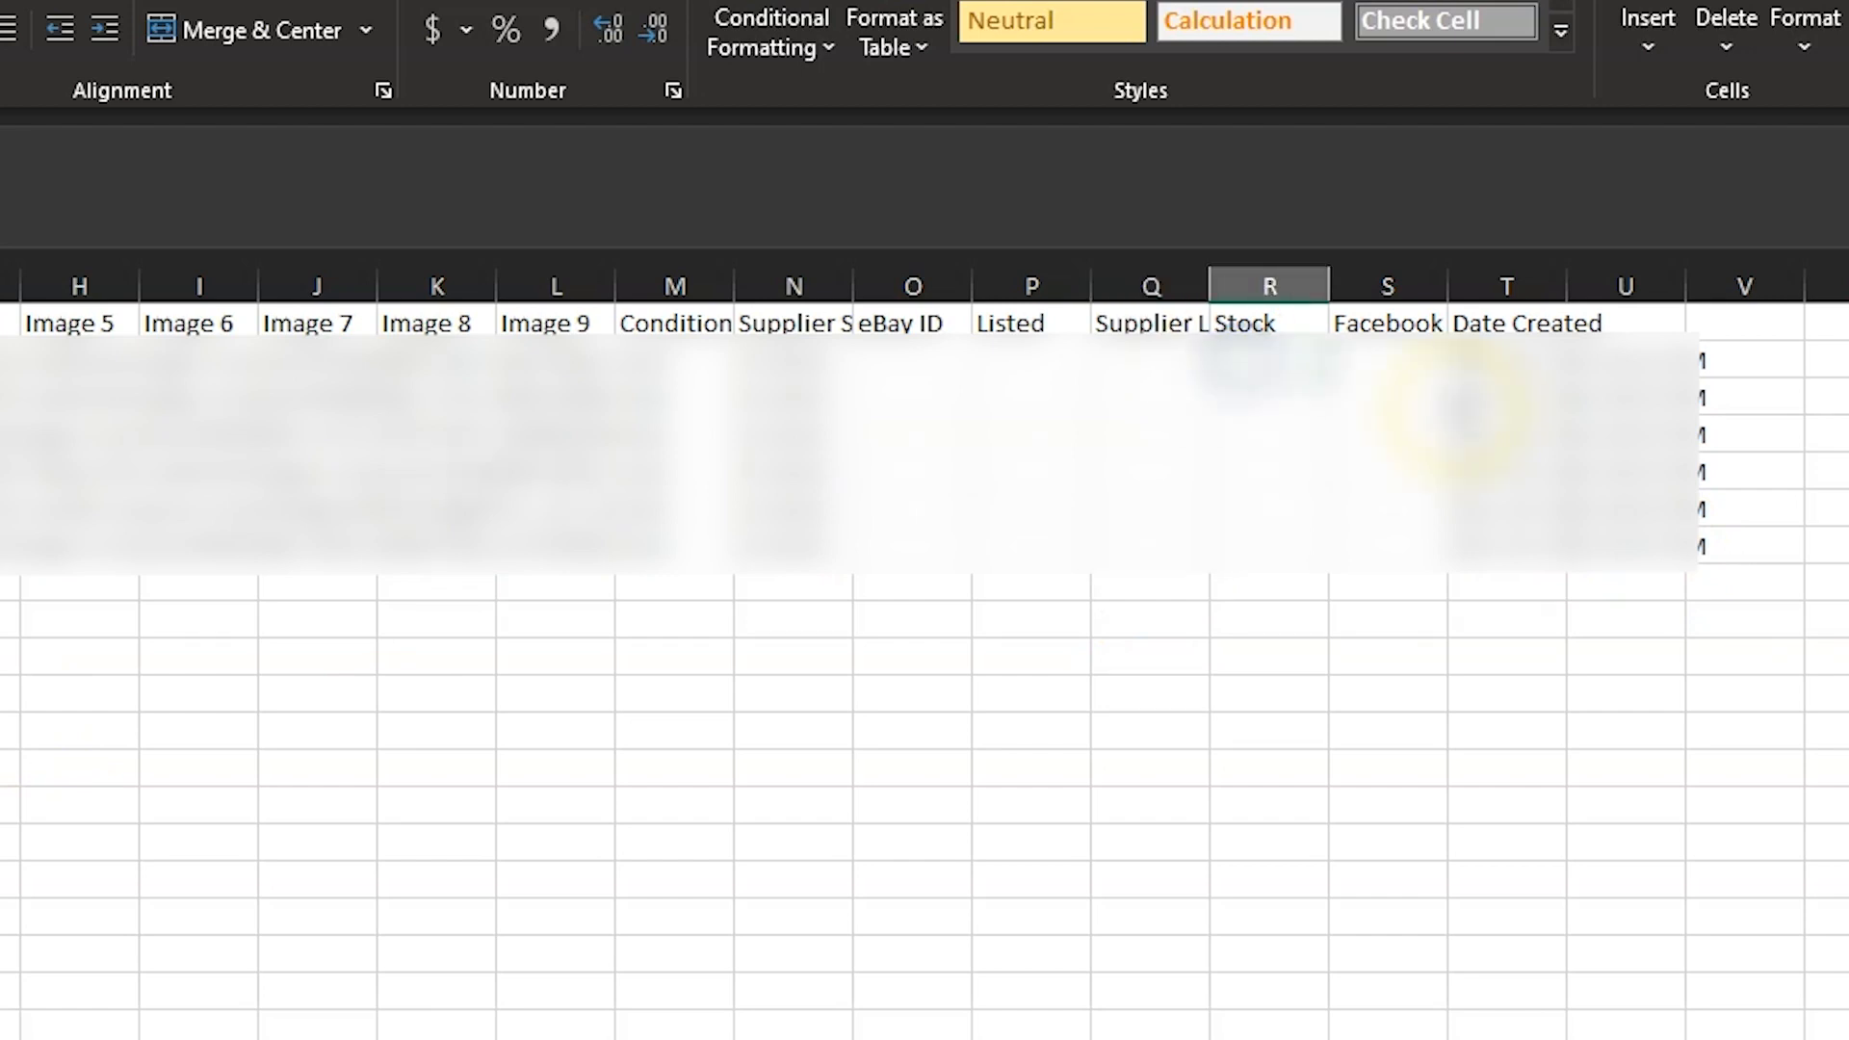
{"action": "left_click", "coordinate": [1180, 361]}
{"action": "key", "text": "ctrl+v"}
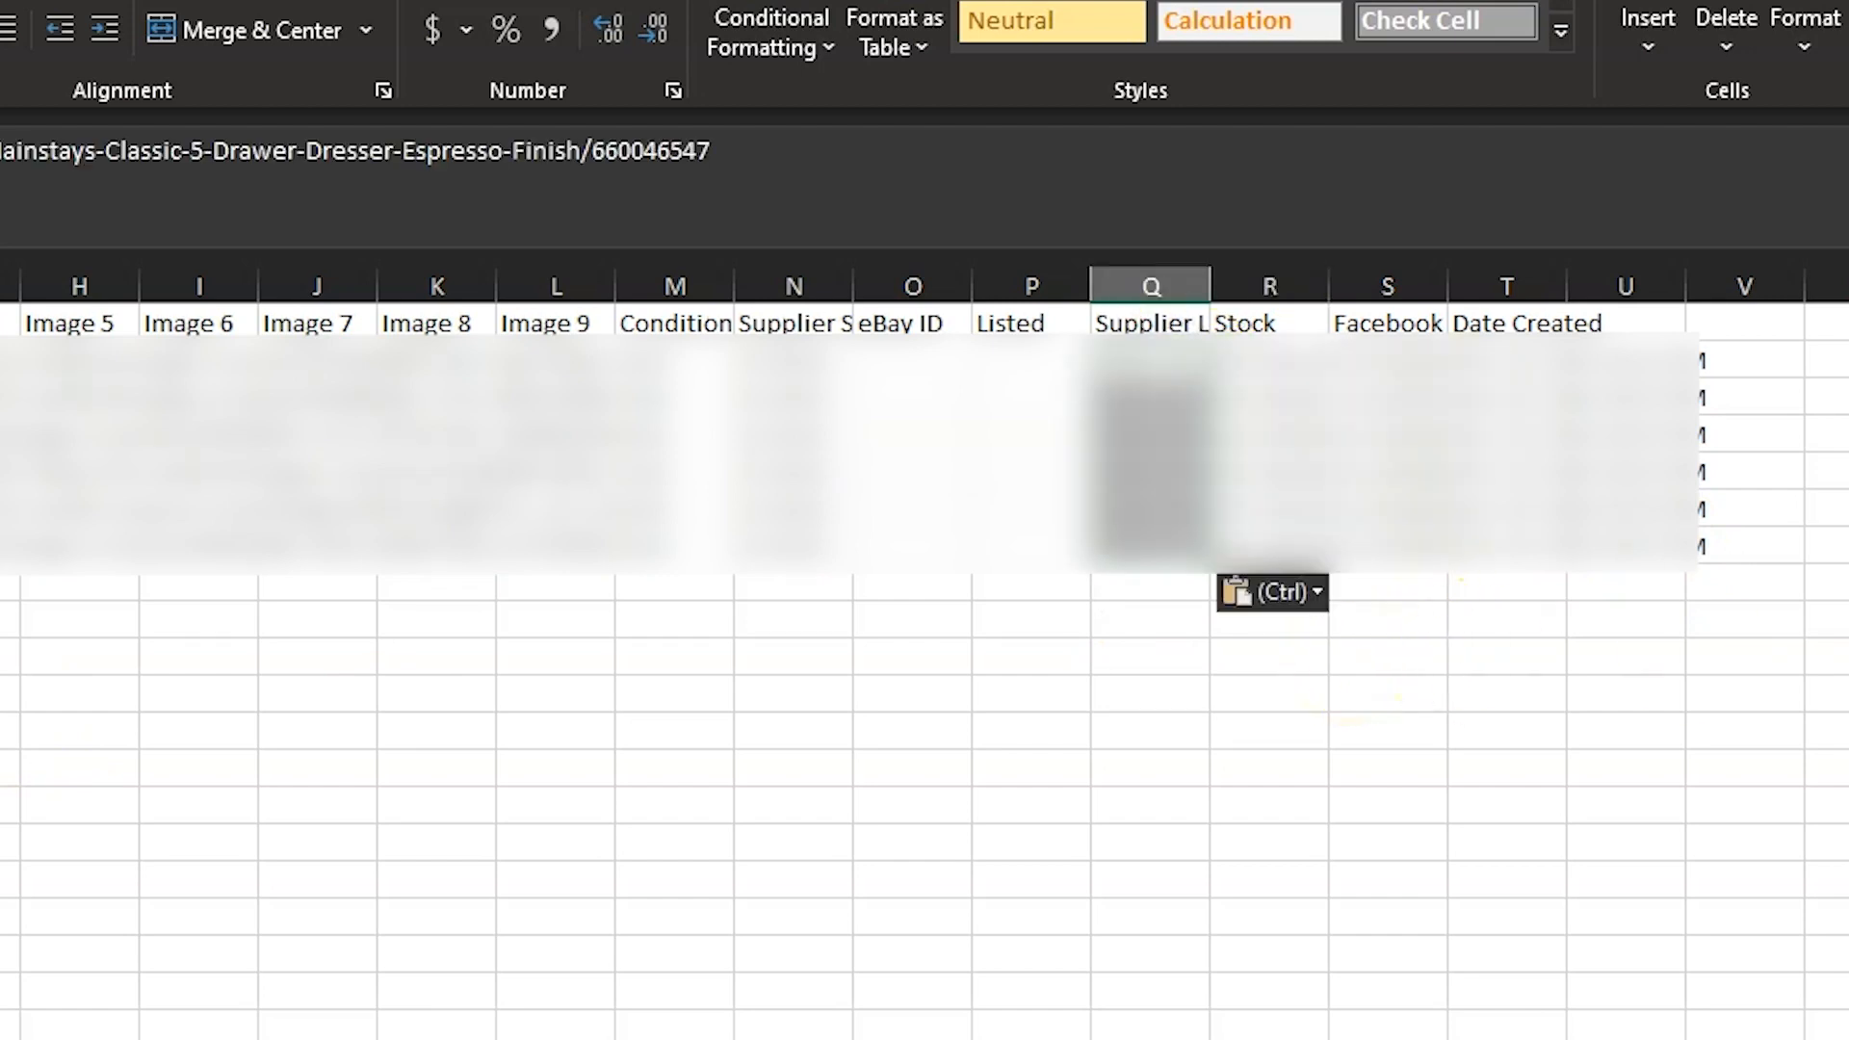
{"action": "left_click", "coordinate": [1661, 733]}
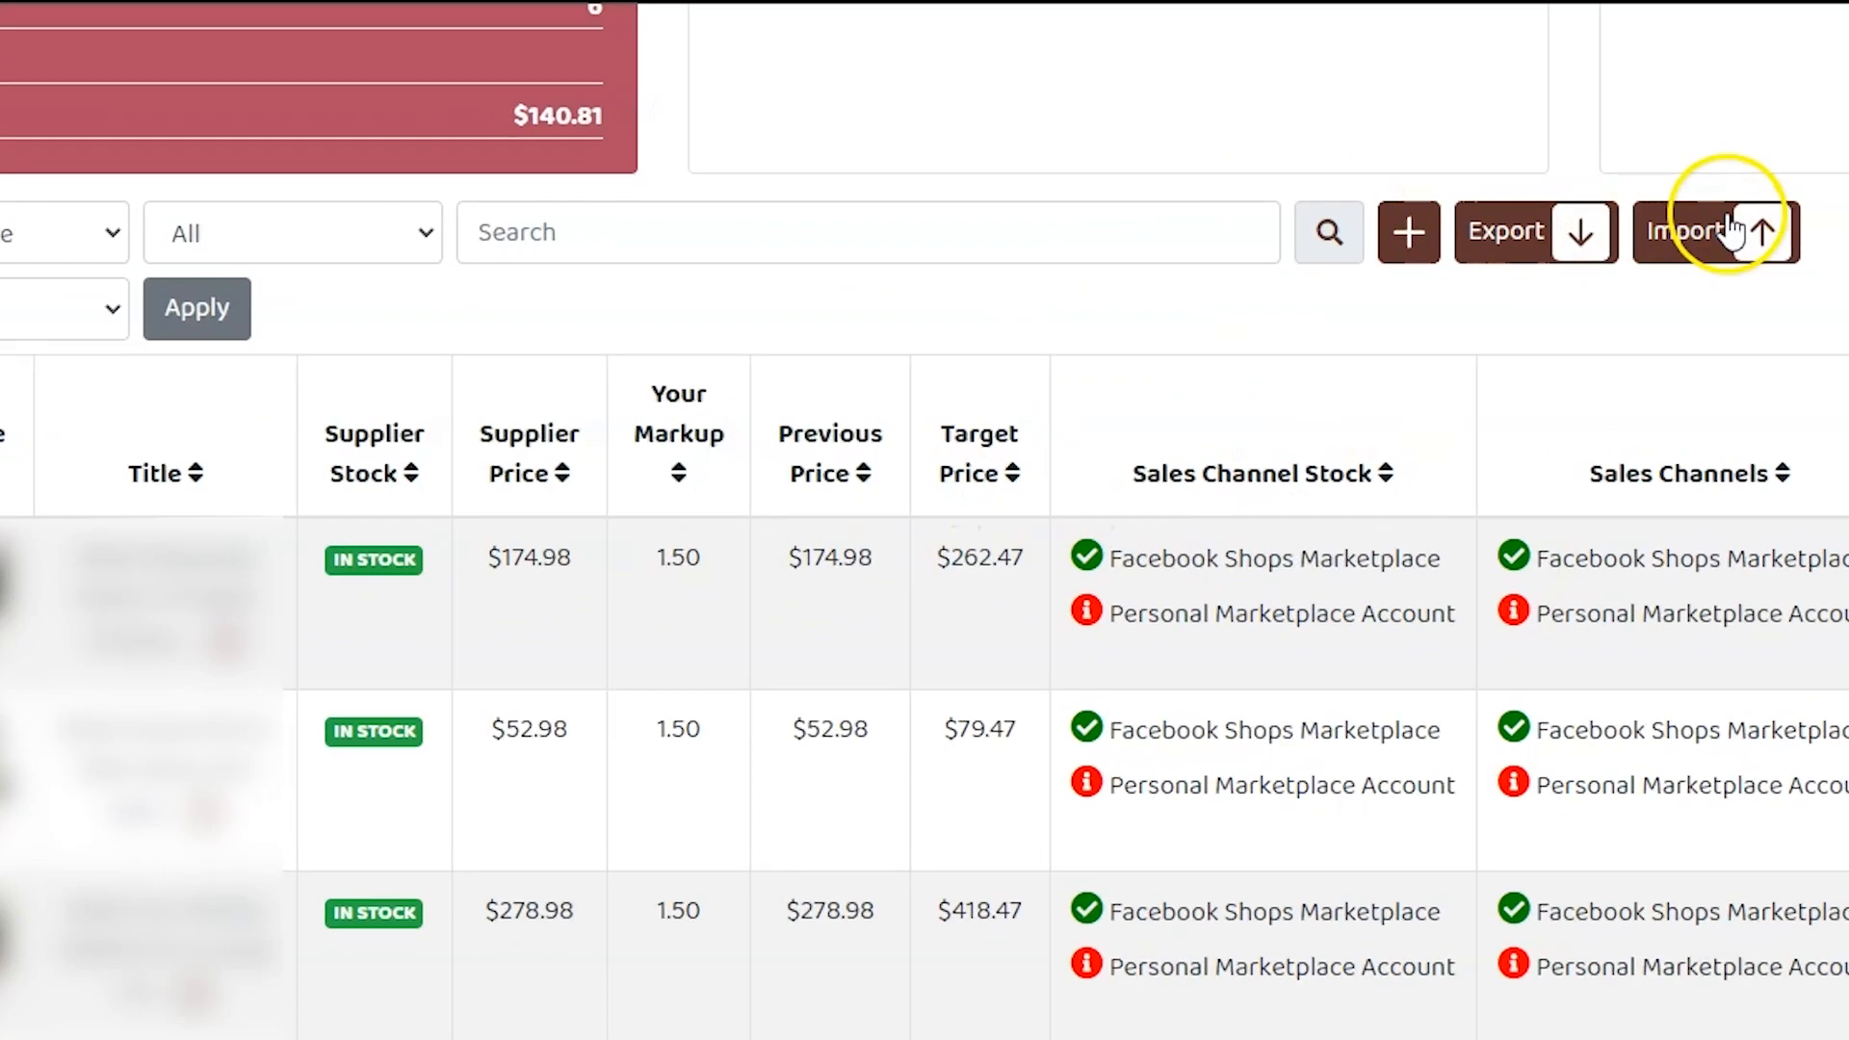
Import the edited products (10).xlsx using the General Fbmfox format.
{"action": "left_click", "coordinate": [1731, 224]}
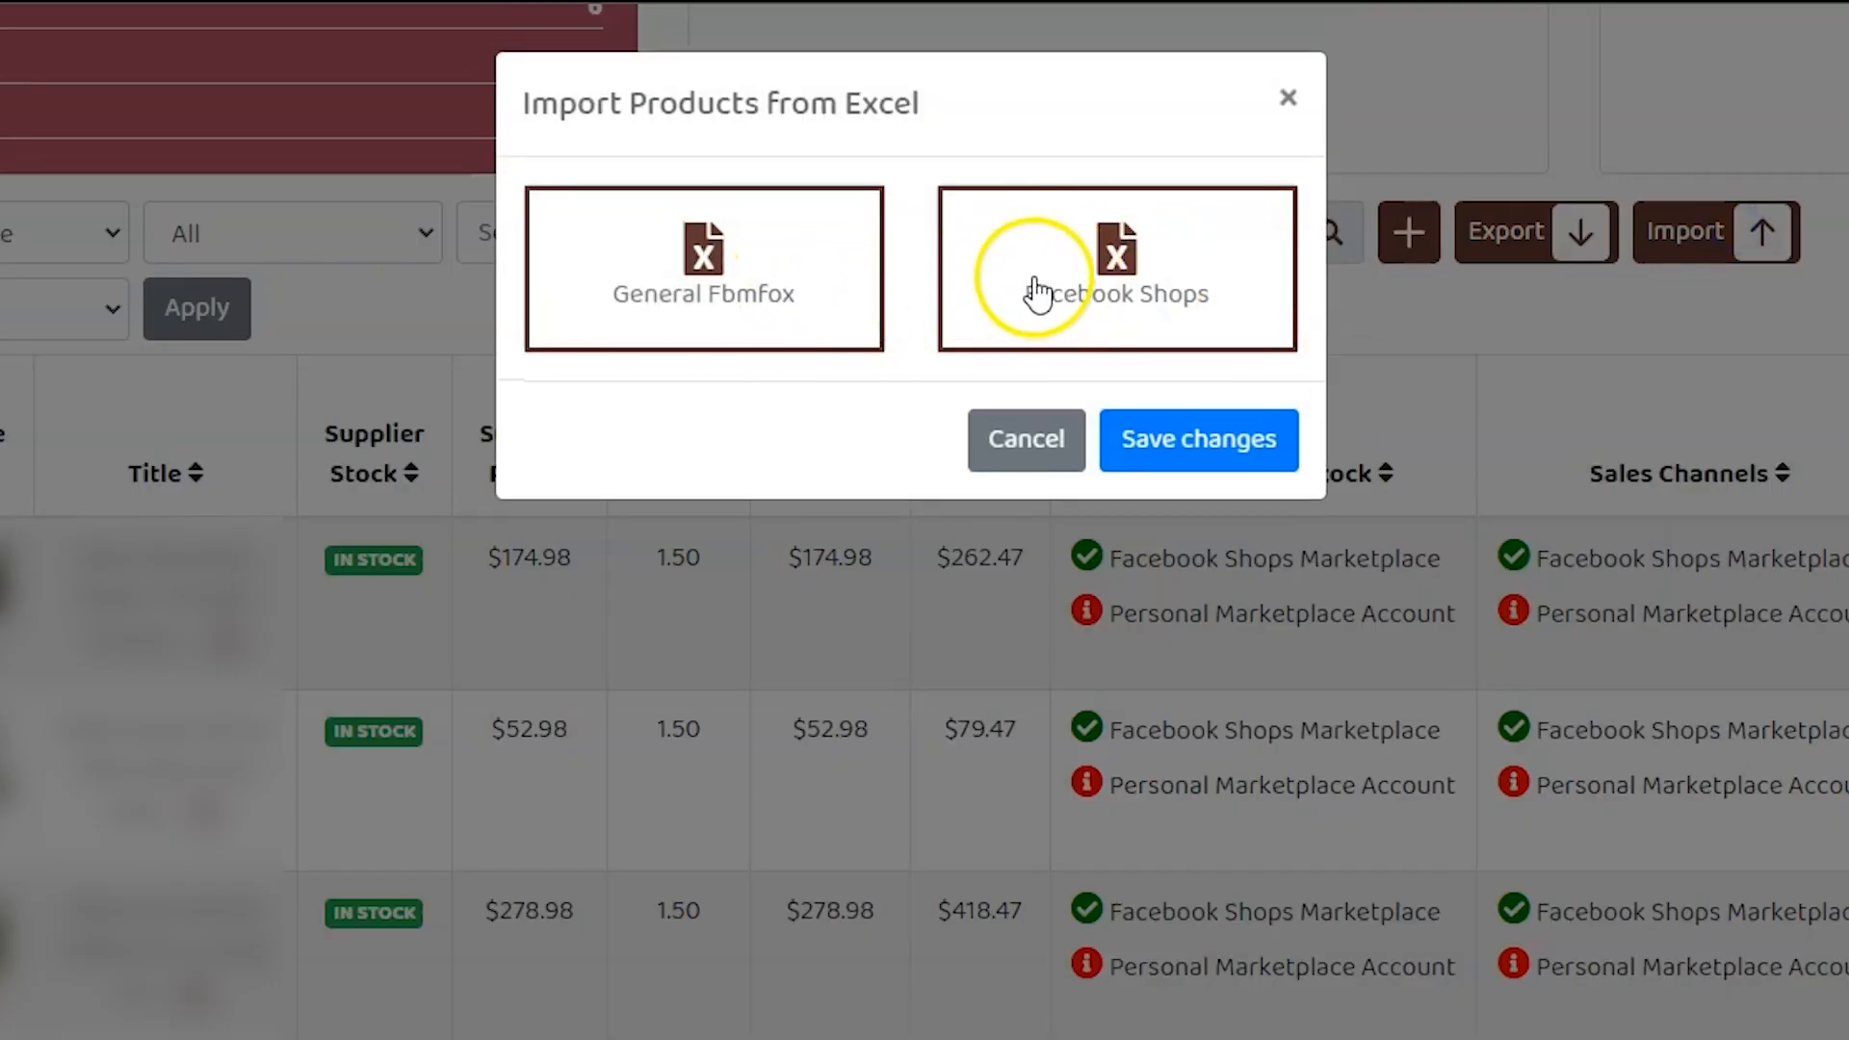
{"action": "left_click", "coordinate": [807, 281]}
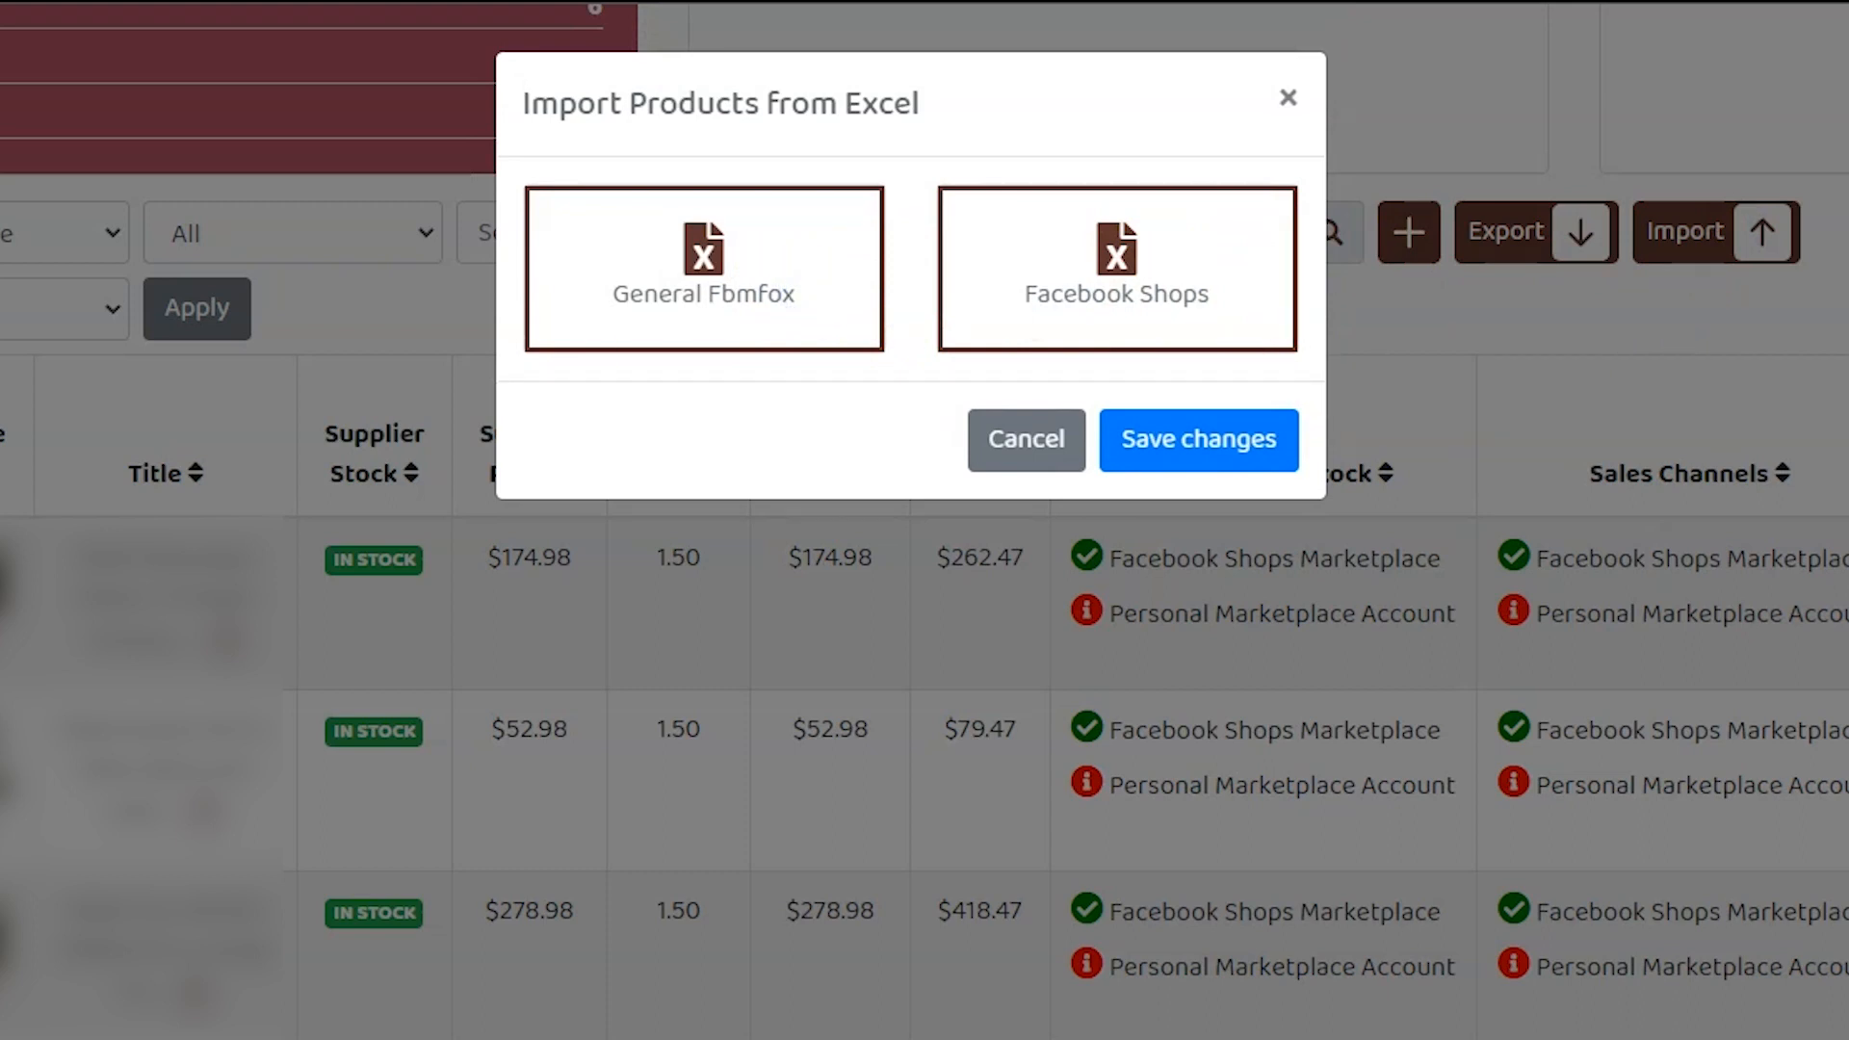
{"action": "left_click", "coordinate": [1188, 442]}
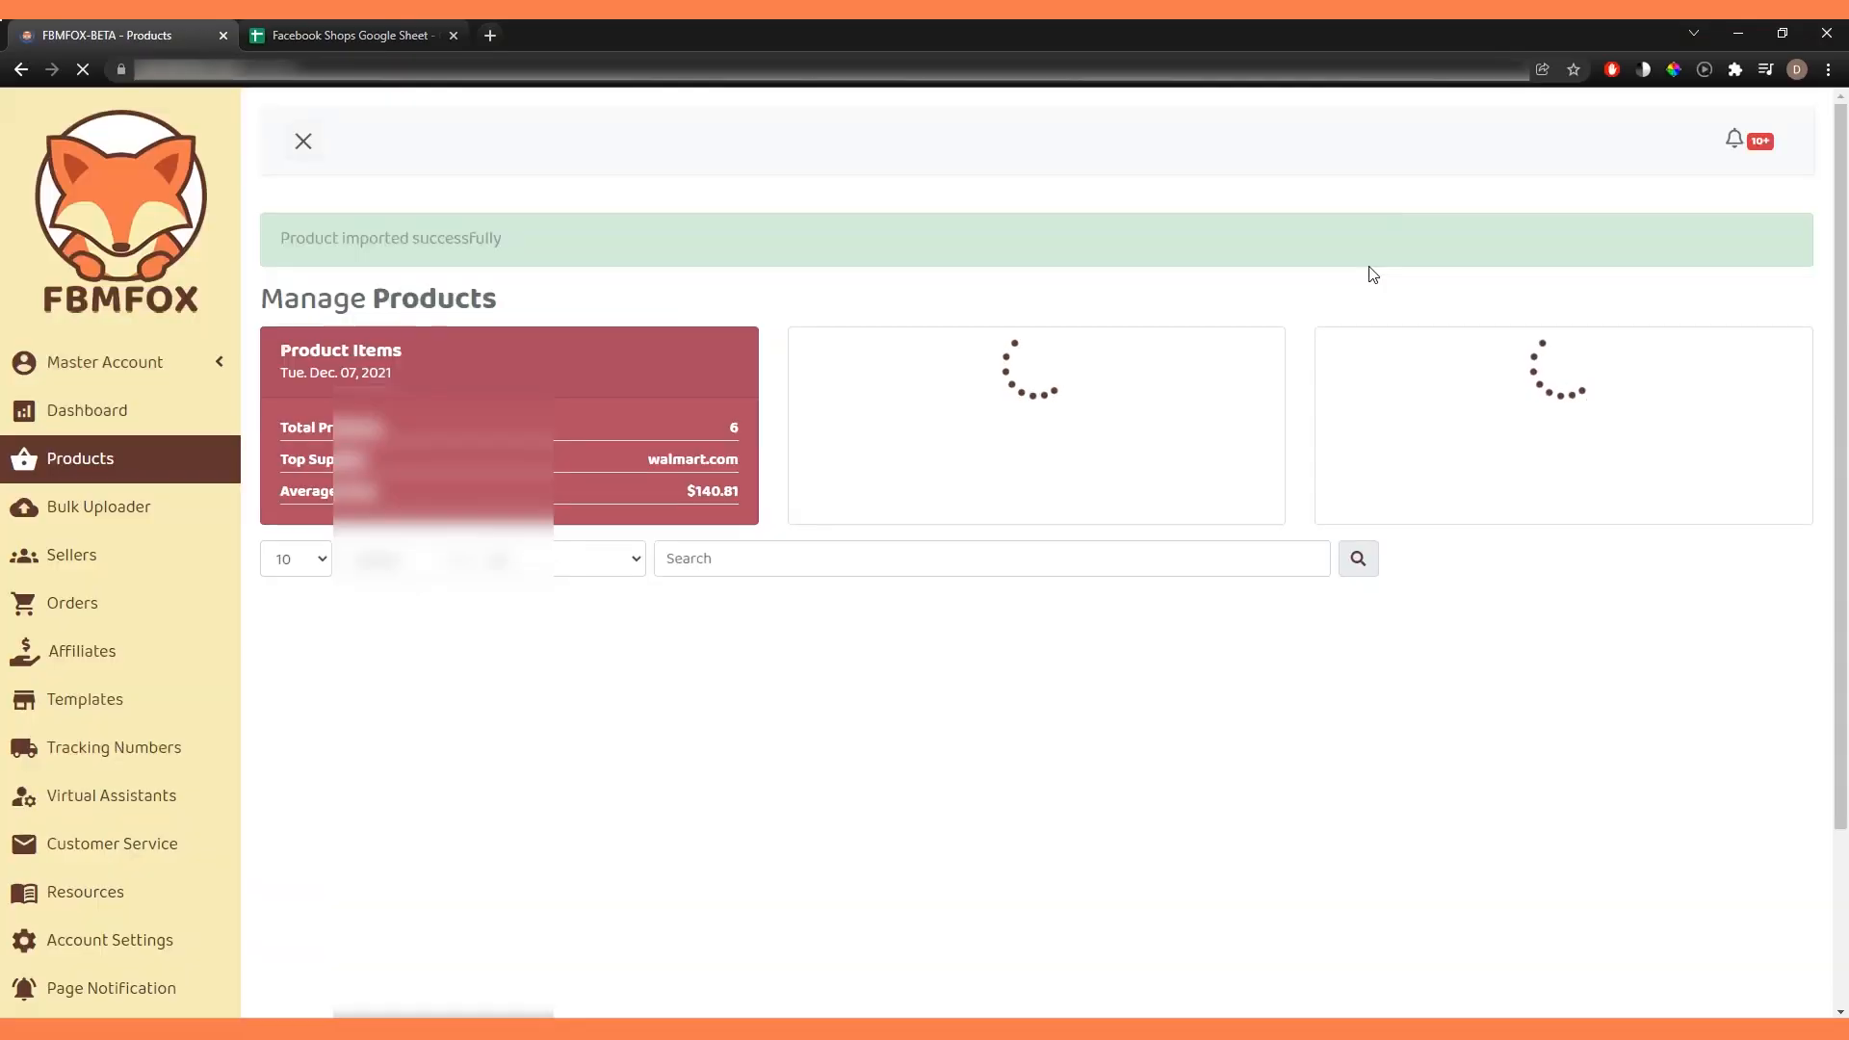
Check the Supplier Link in the description details of the first and third products in the list.
{"action": "scroll", "coordinate": [1750, 384], "scroll_direction": "down", "scroll_amount": 3}
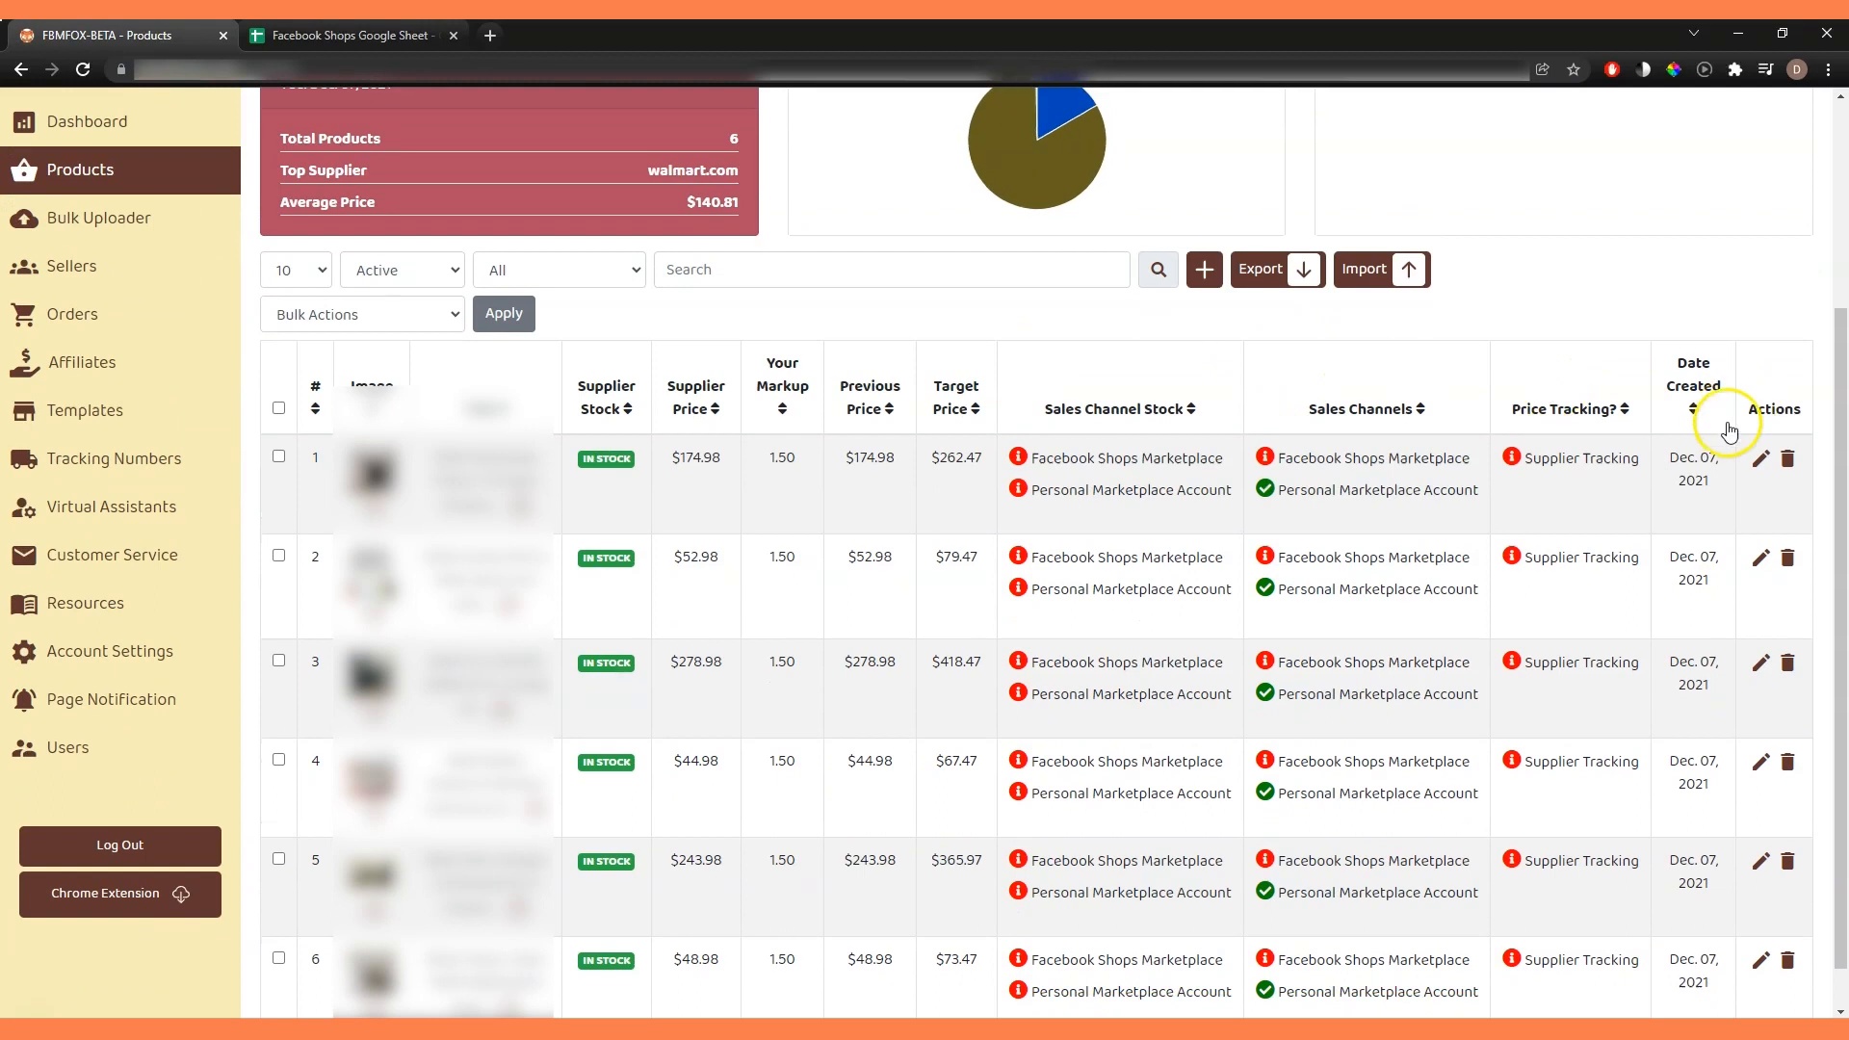
{"action": "scroll", "coordinate": [1758, 443], "scroll_direction": "down", "scroll_amount": 1}
{"action": "left_click", "coordinate": [1761, 409]}
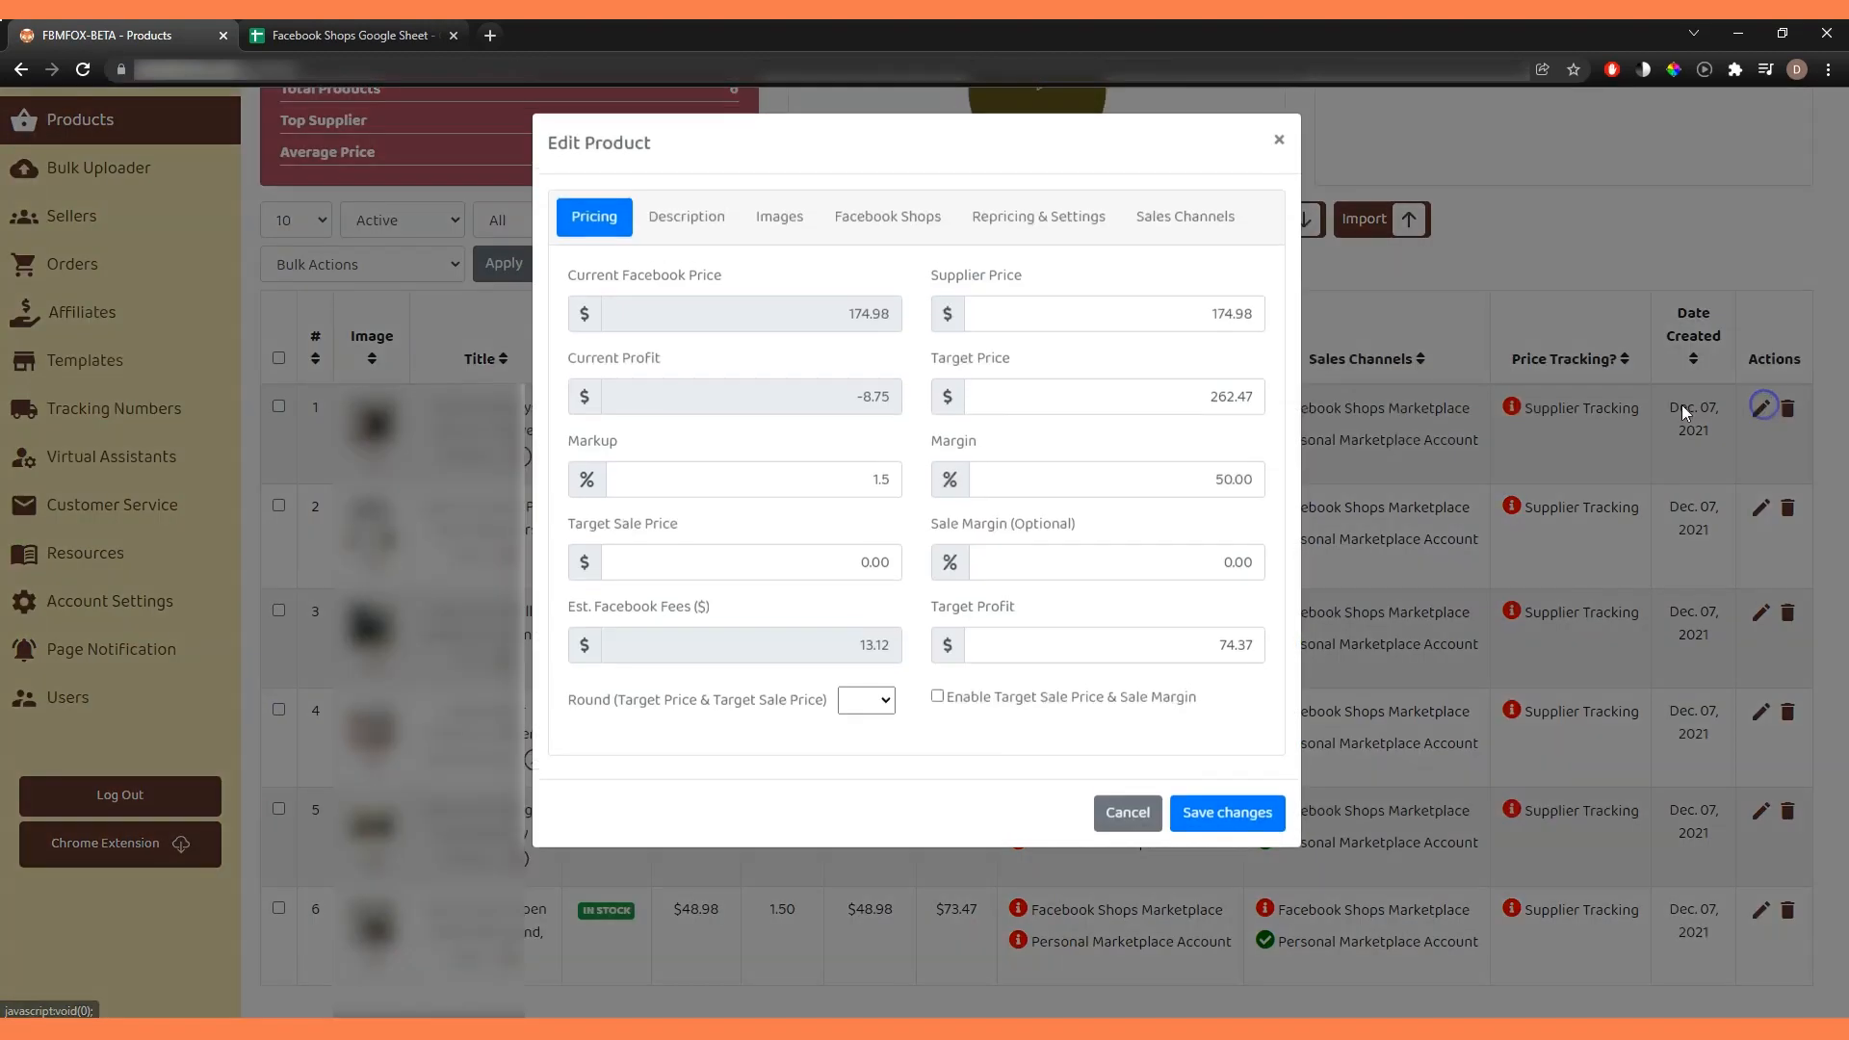
{"action": "left_click", "coordinate": [724, 216]}
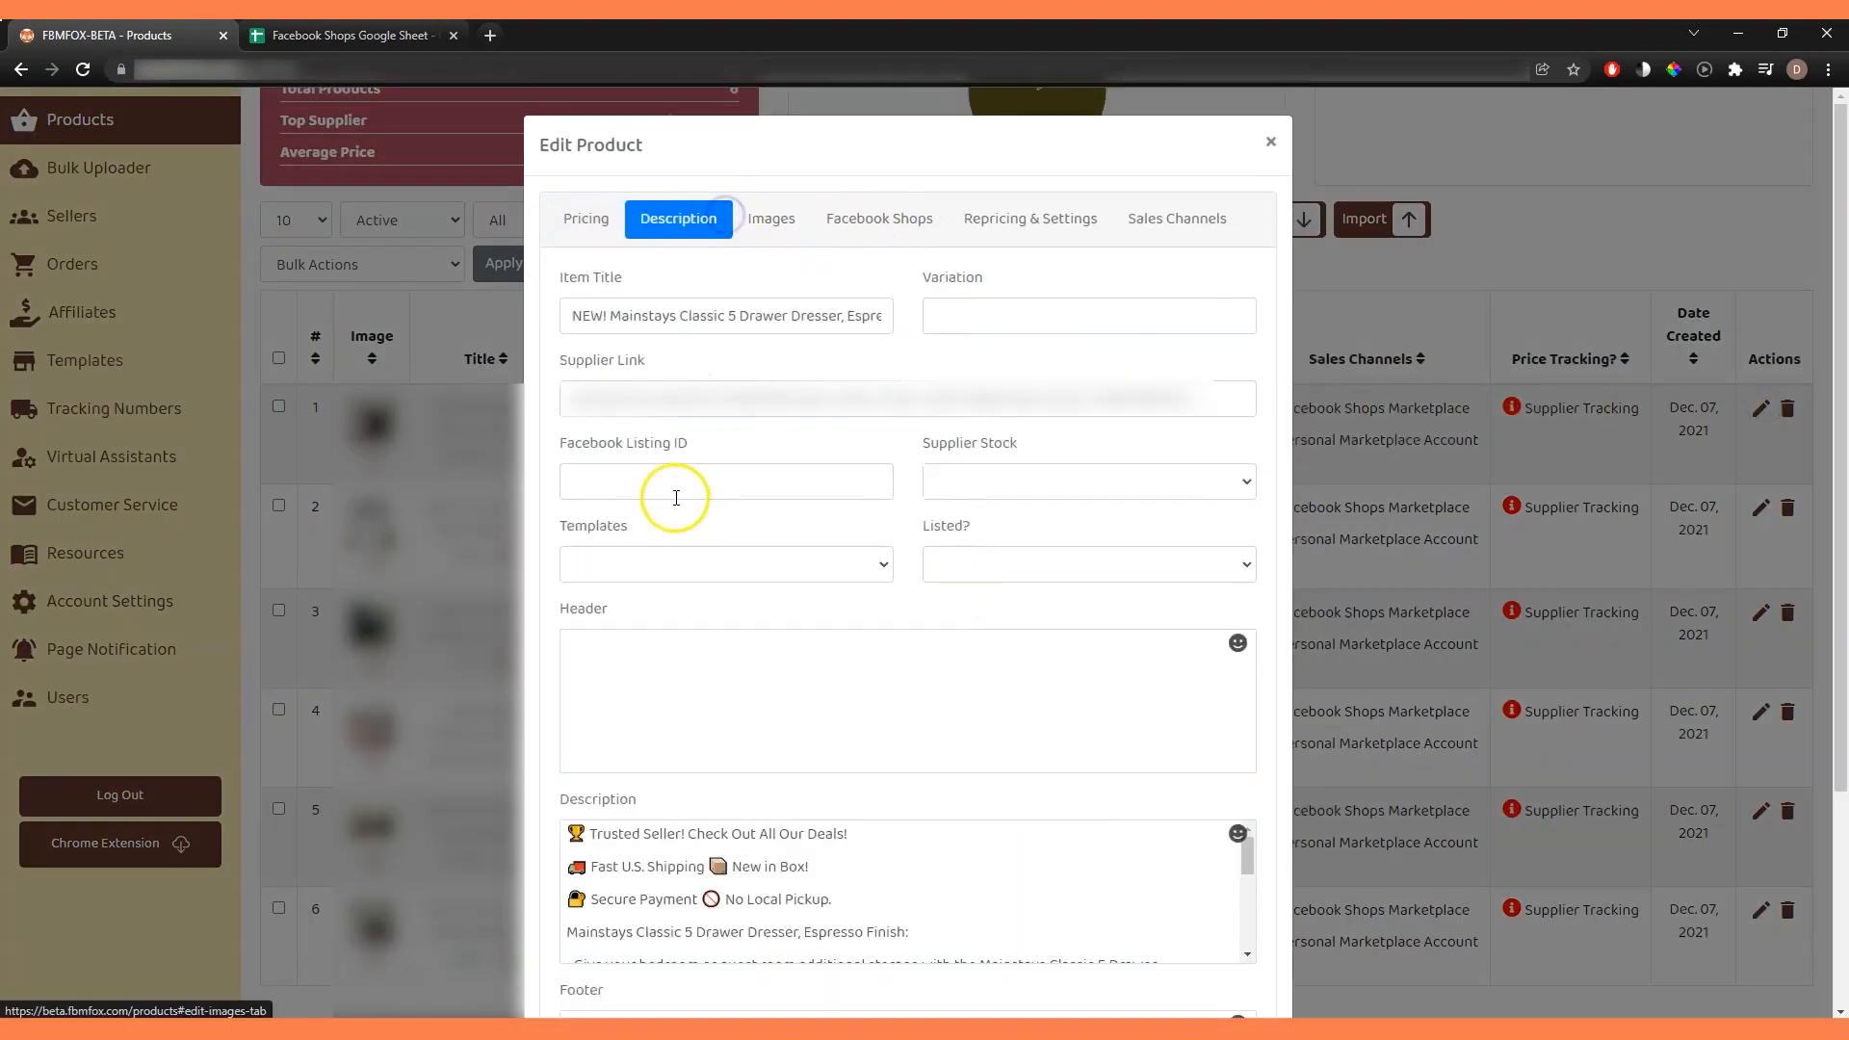
{"action": "triple_click", "coordinate": [690, 398]}
{"action": "left_click", "coordinate": [1507, 453]}
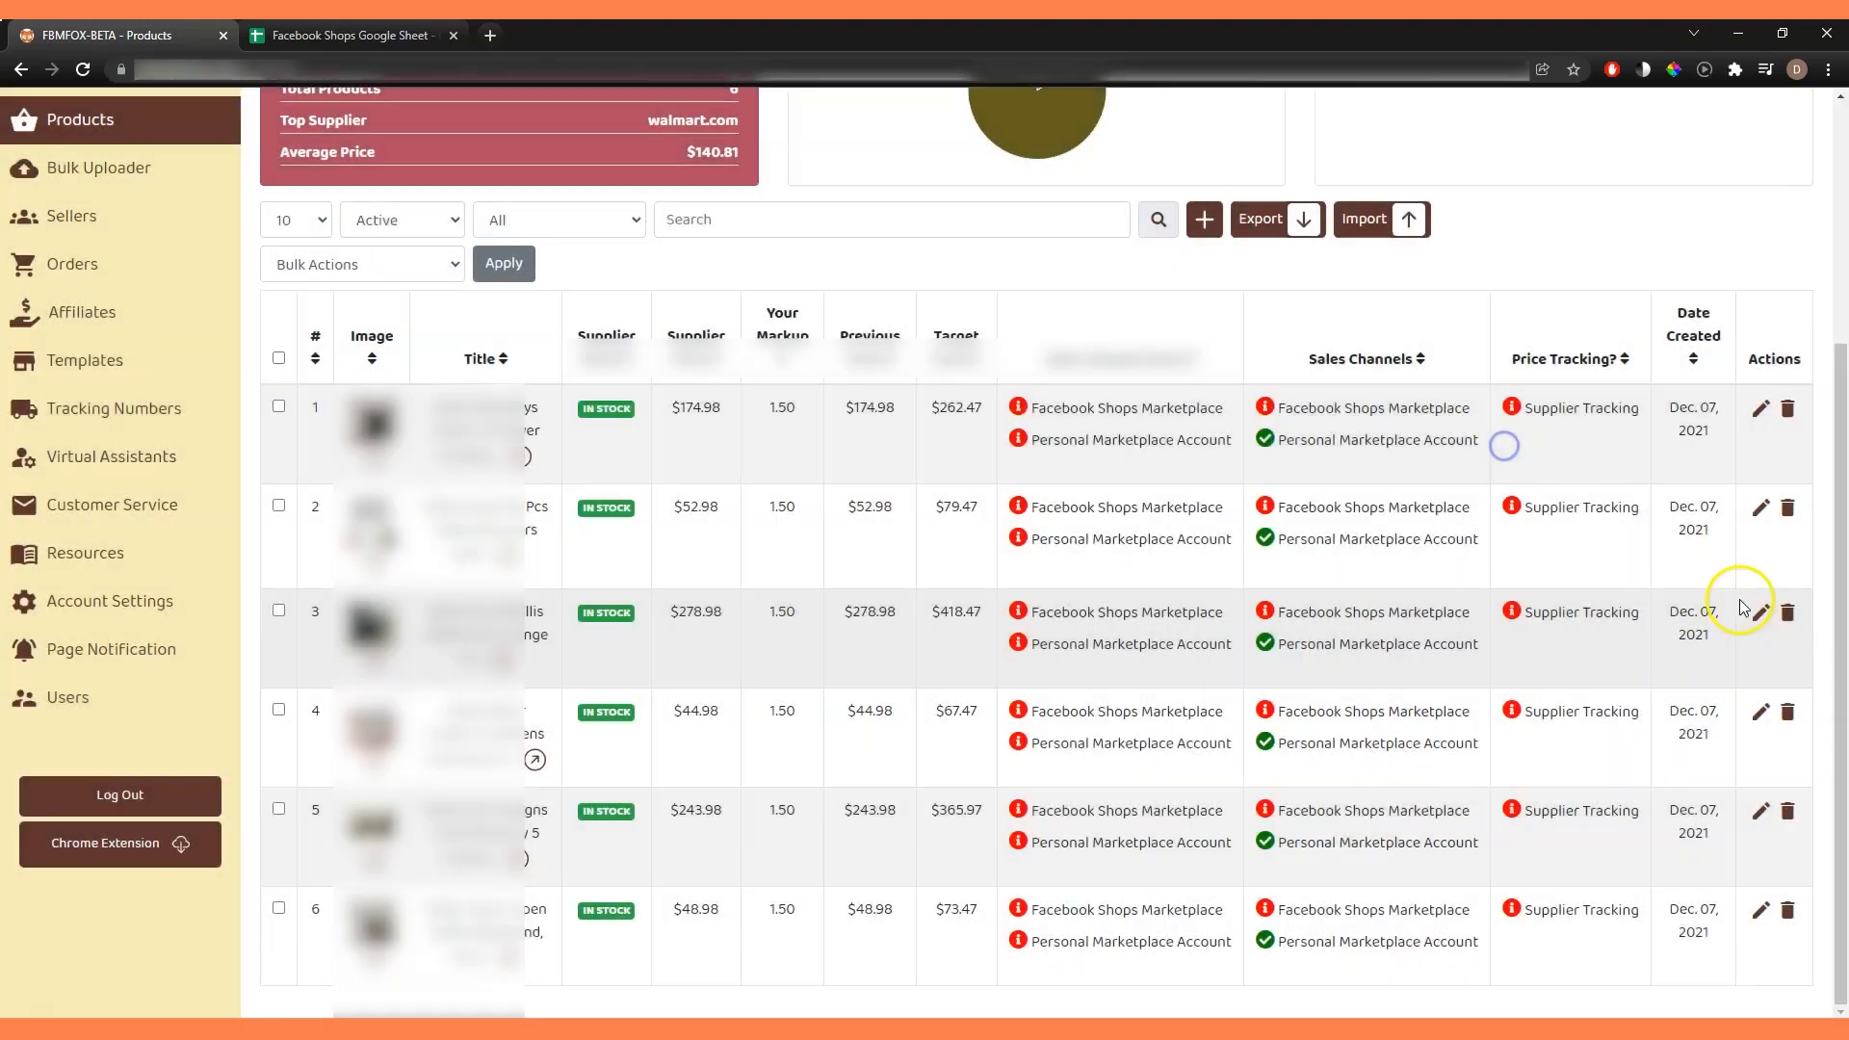
{"action": "left_click", "coordinate": [1761, 613]}
{"action": "triple_click", "coordinate": [809, 403]}
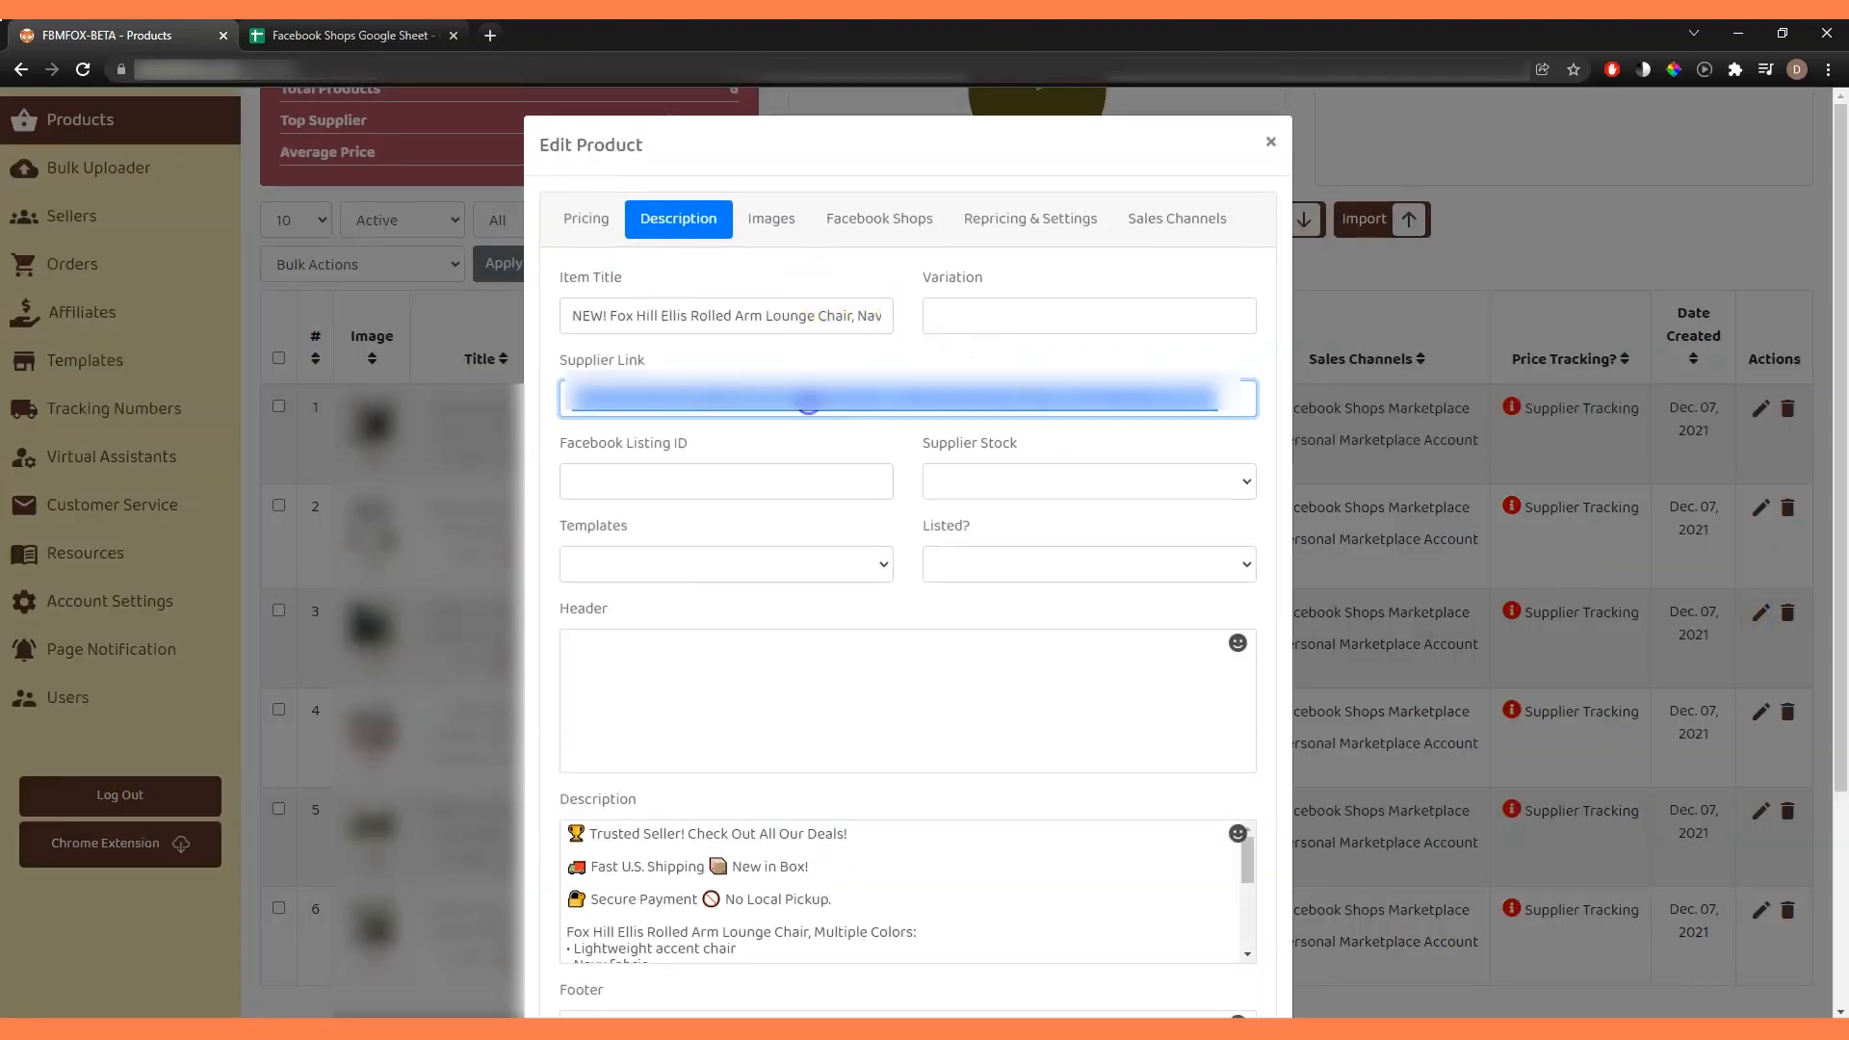
{"action": "left_click", "coordinate": [1635, 318]}
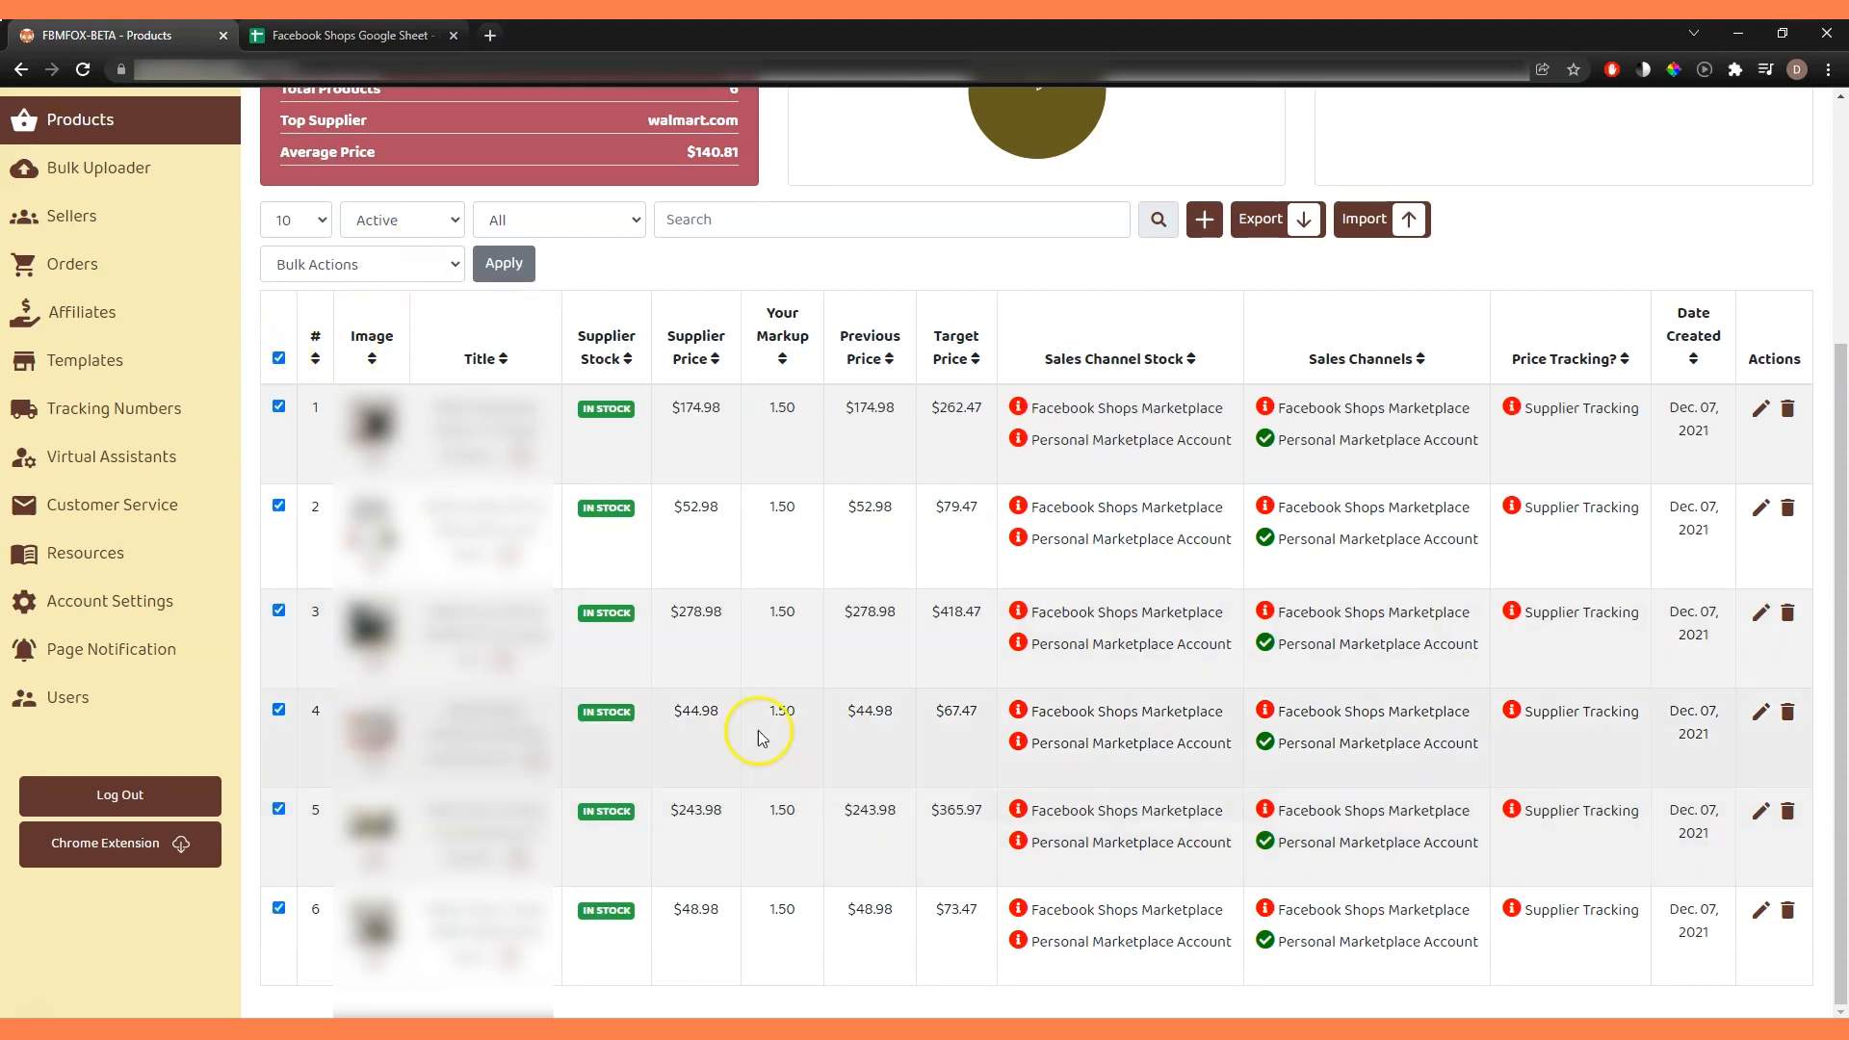
Bulk-apply the FB Shop 5 template to all selected products.
{"action": "left_click", "coordinate": [419, 265]}
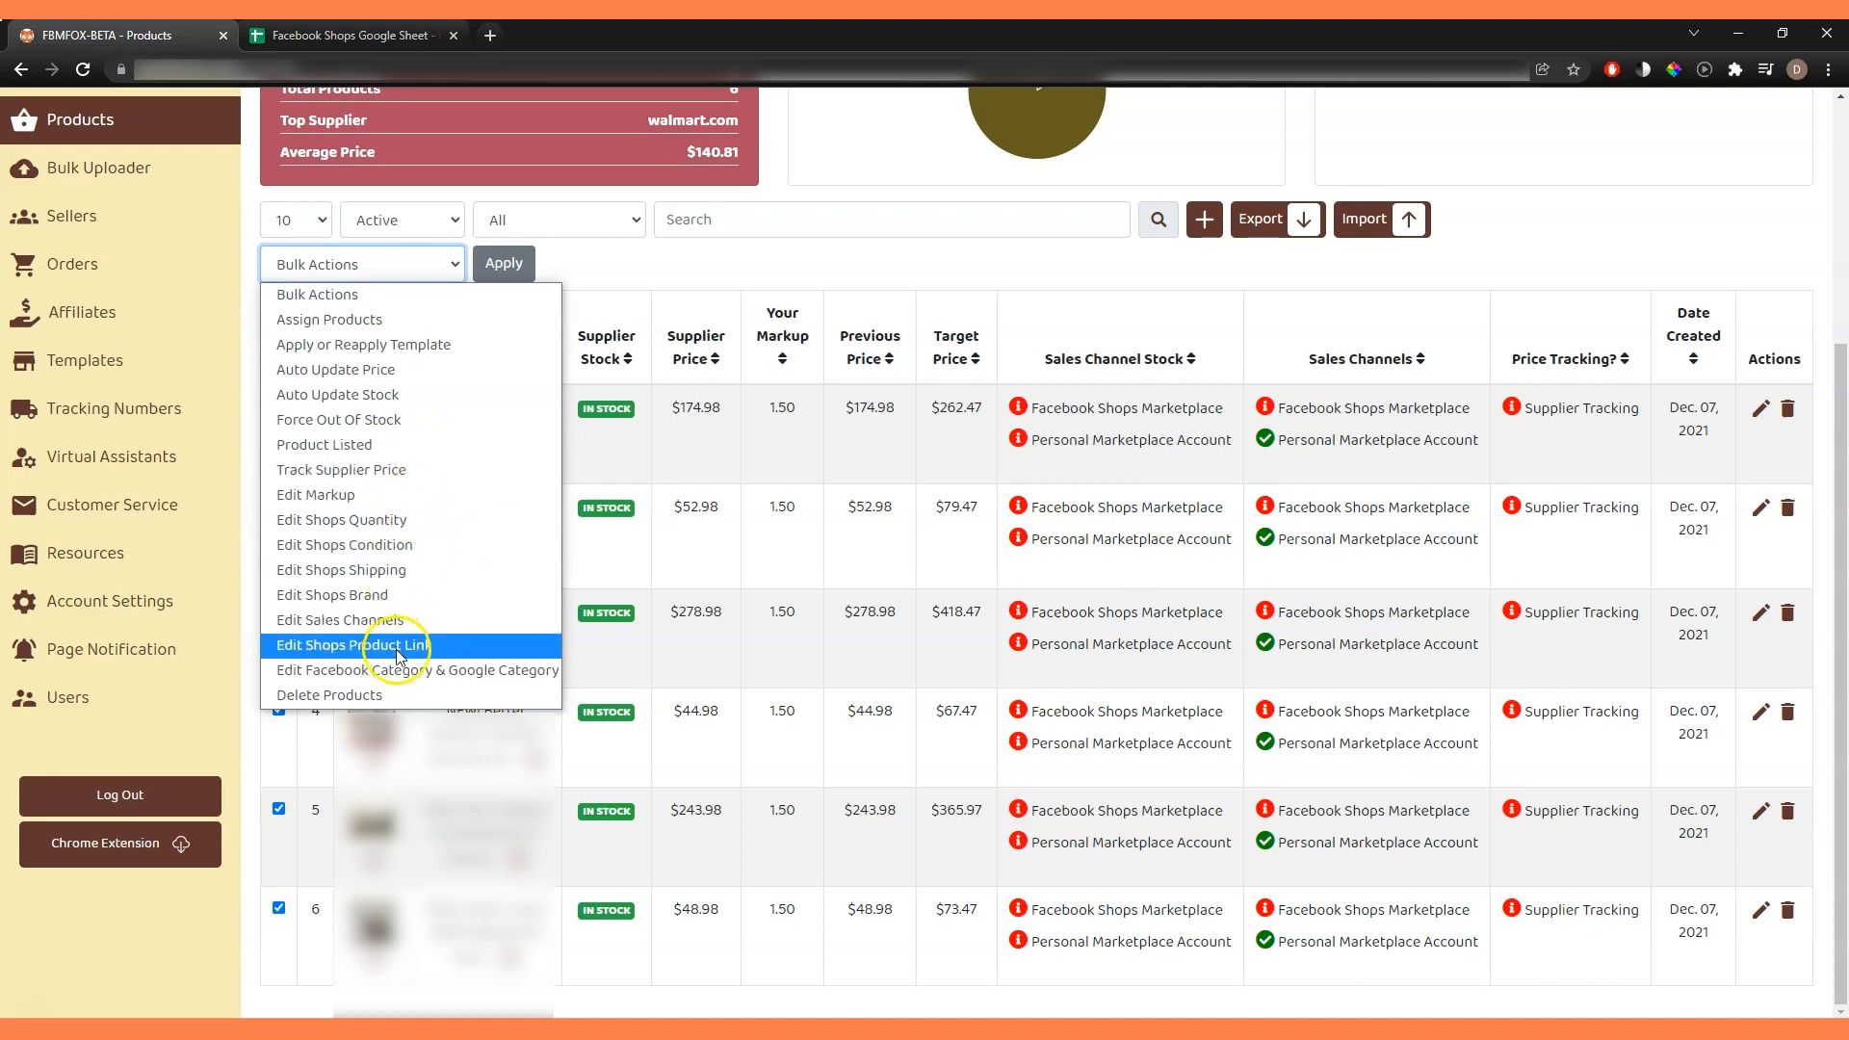
{"action": "left_click", "coordinate": [409, 344]}
{"action": "left_click", "coordinate": [497, 267]}
{"action": "left_click", "coordinate": [966, 240]}
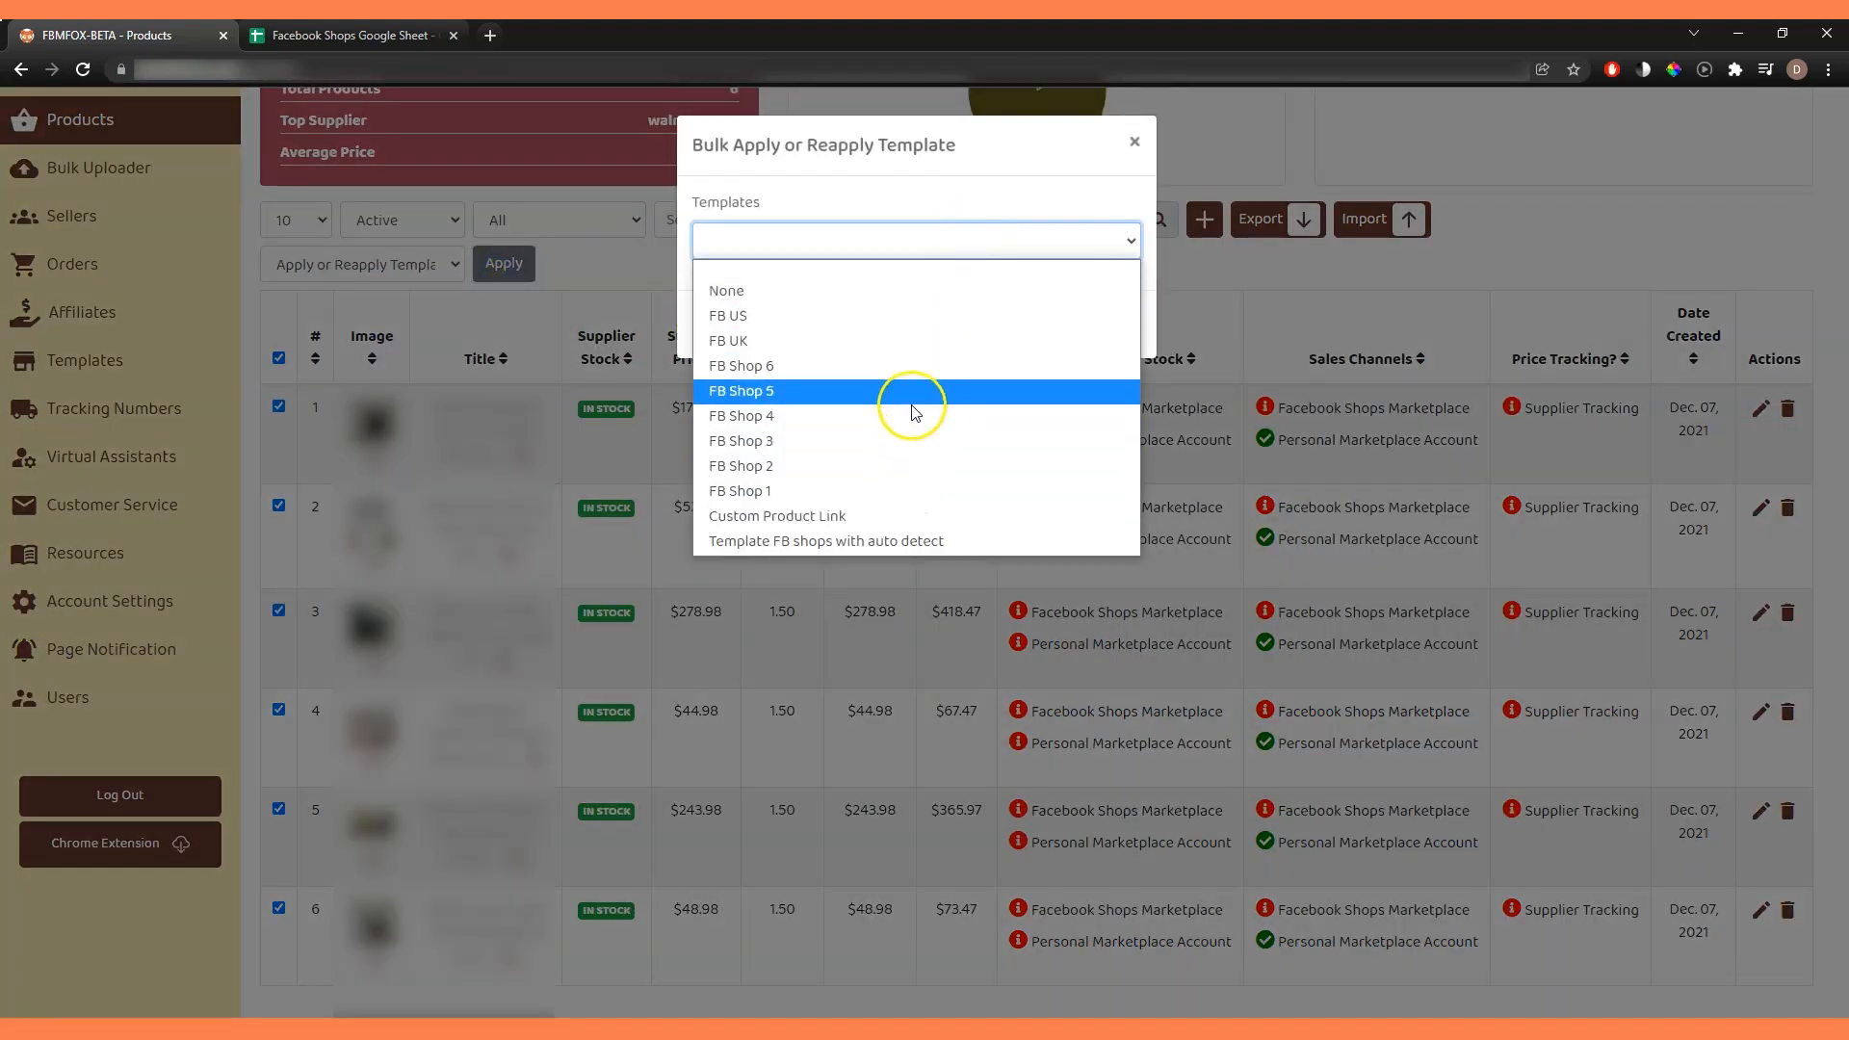
{"action": "left_click", "coordinate": [916, 392]}
{"action": "left_click", "coordinate": [1069, 323]}
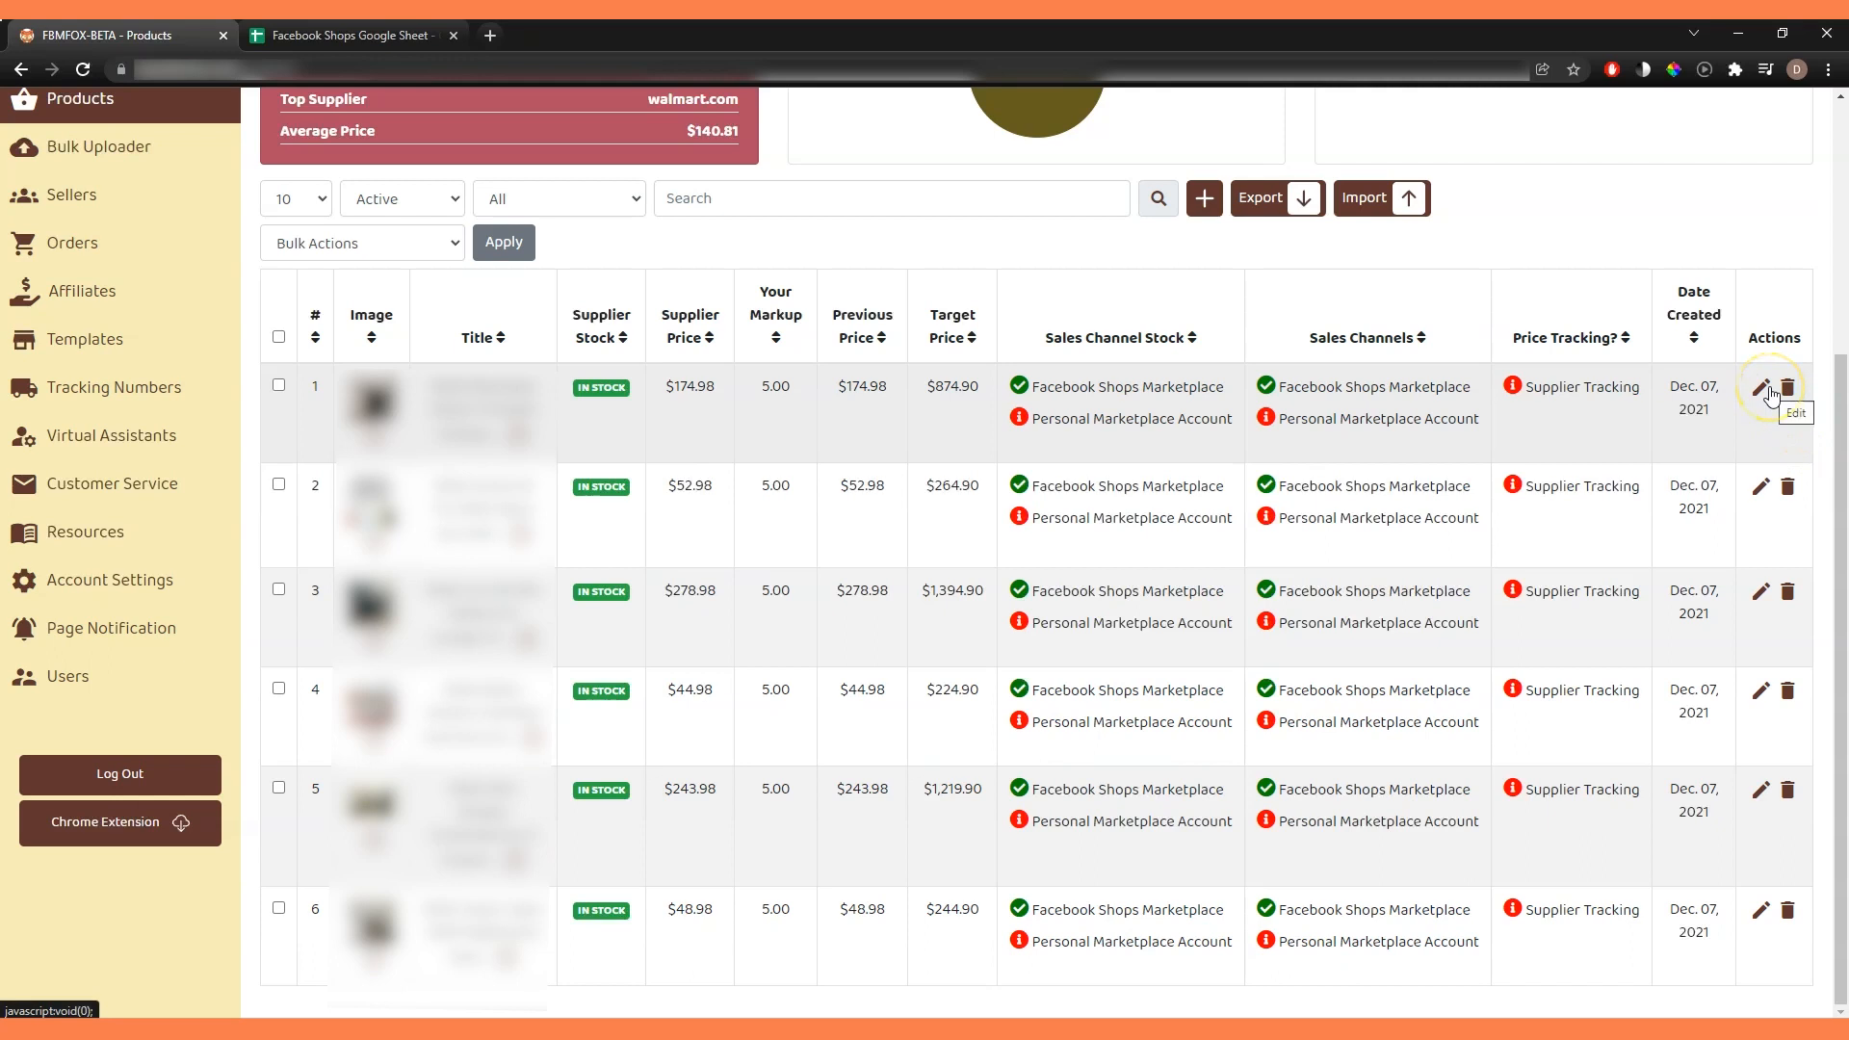
Turn on Auto Update Price in bulk for all six products in the list.
{"action": "triple_click", "coordinate": [1572, 387]}
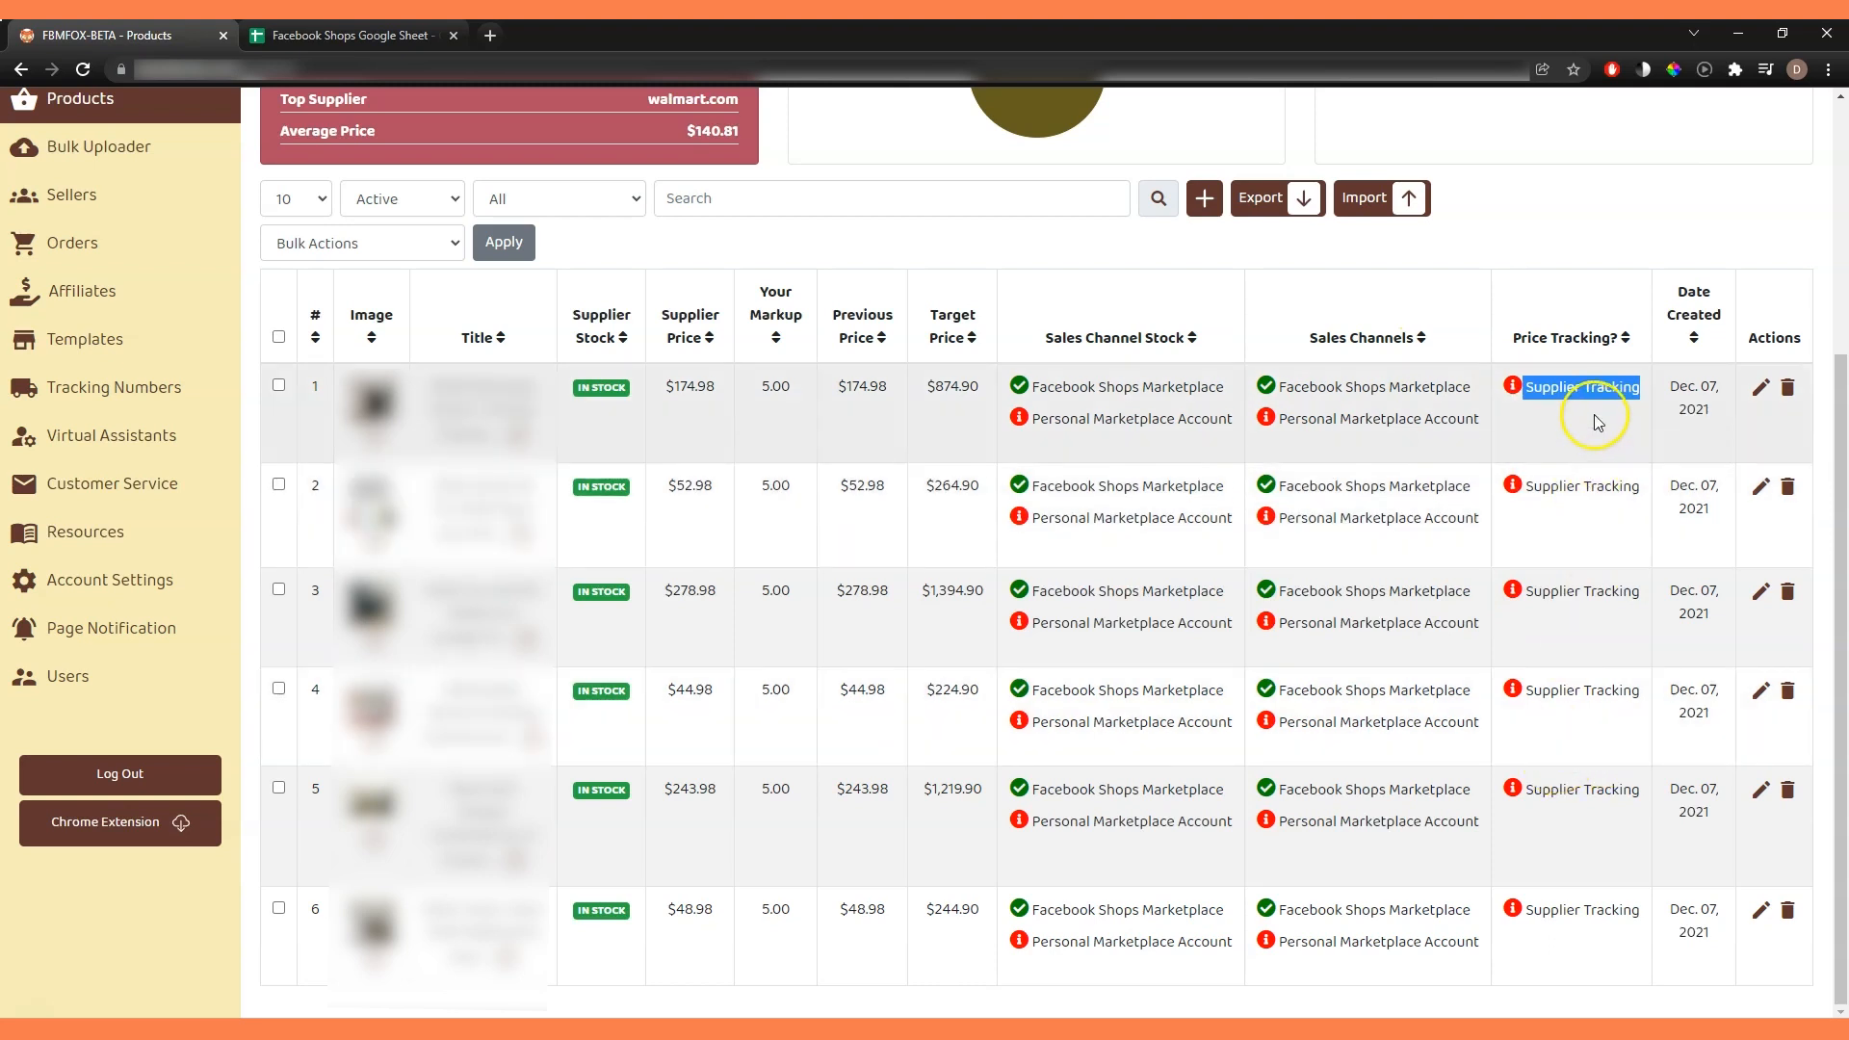
{"action": "mouse_move", "coordinate": [1607, 396]}
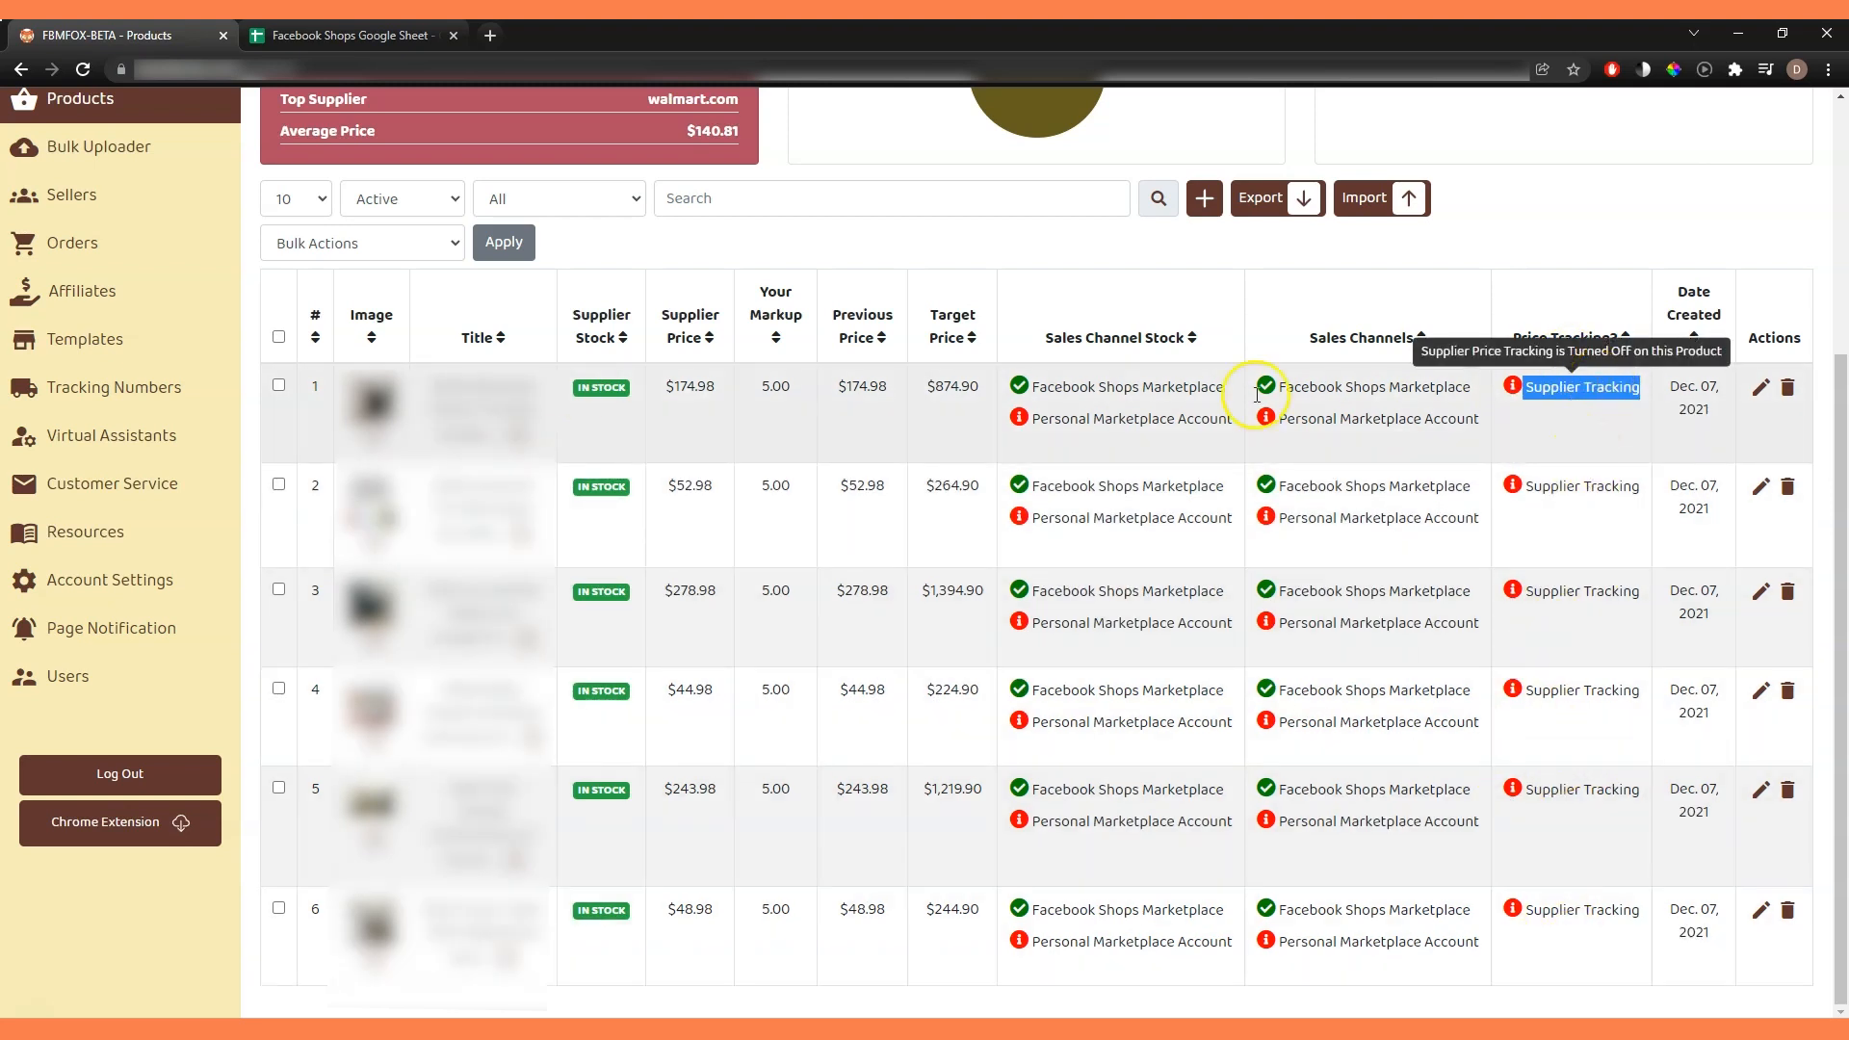
{"action": "left_click", "coordinate": [280, 338]}
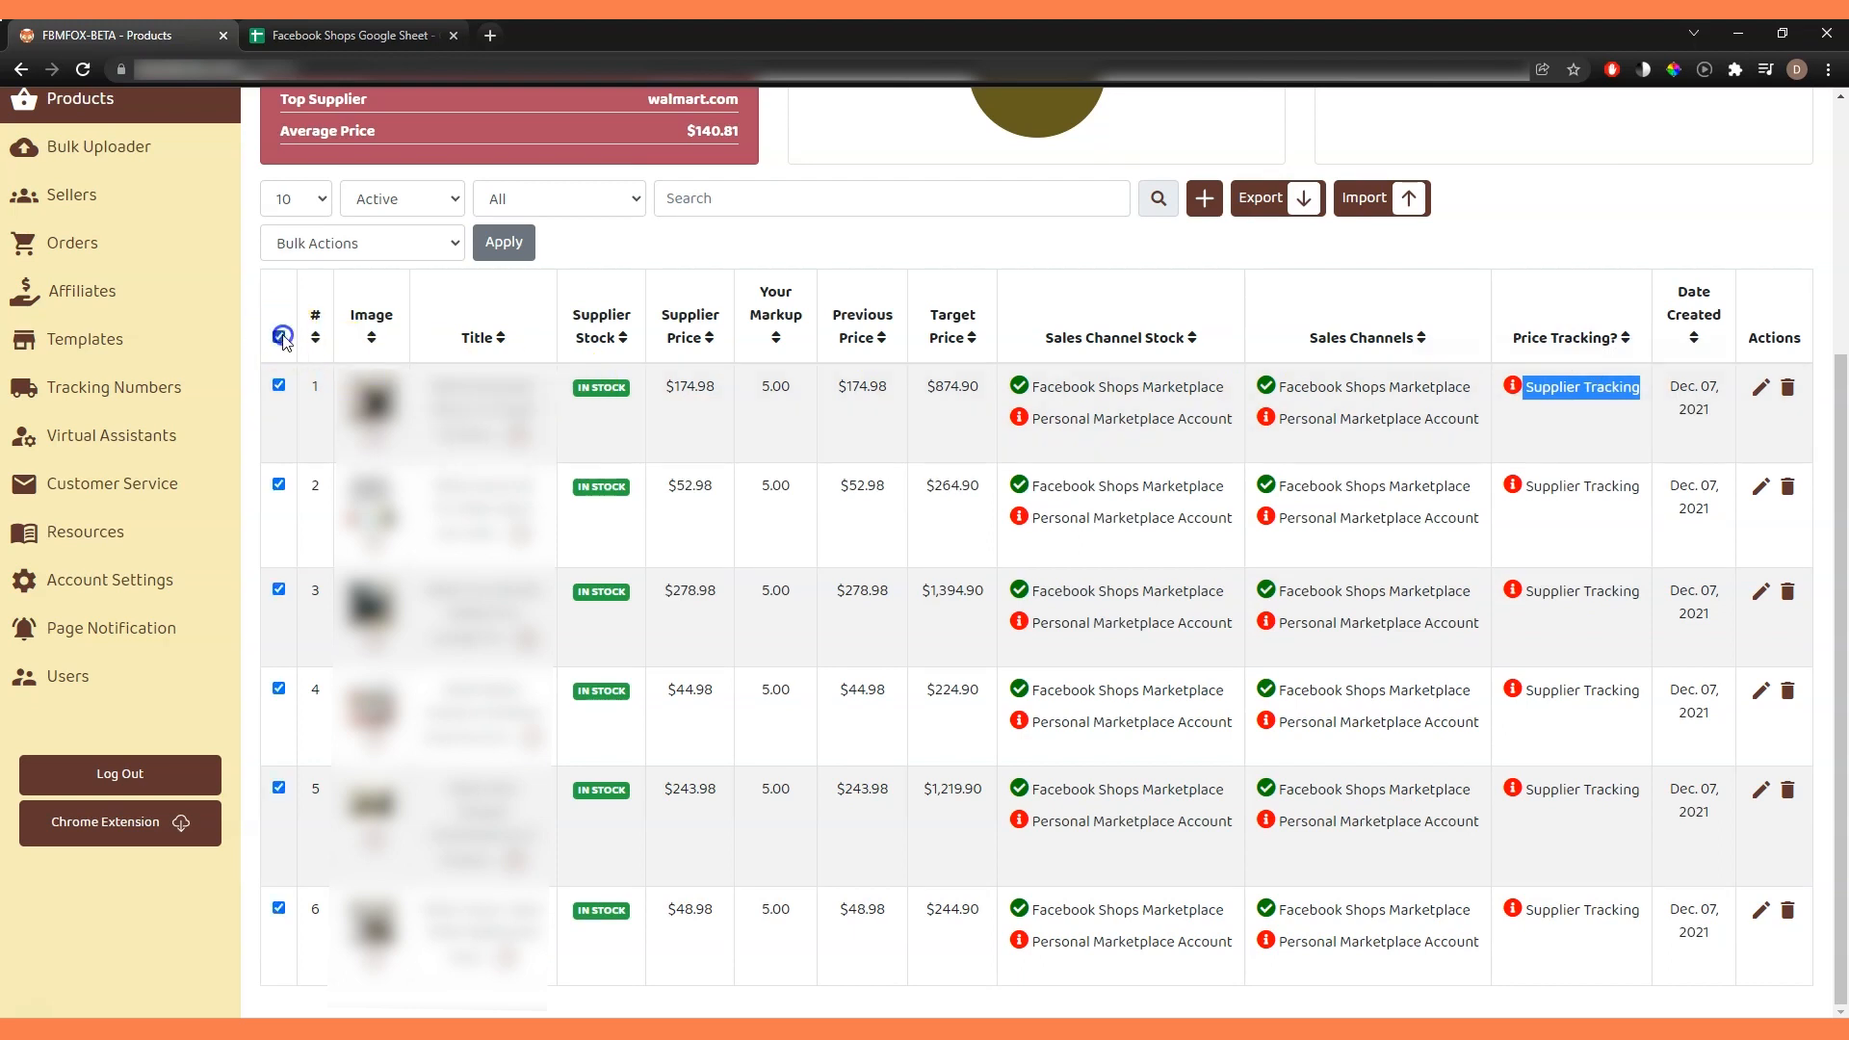
{"action": "left_click", "coordinate": [386, 241]}
{"action": "left_click", "coordinate": [390, 349]}
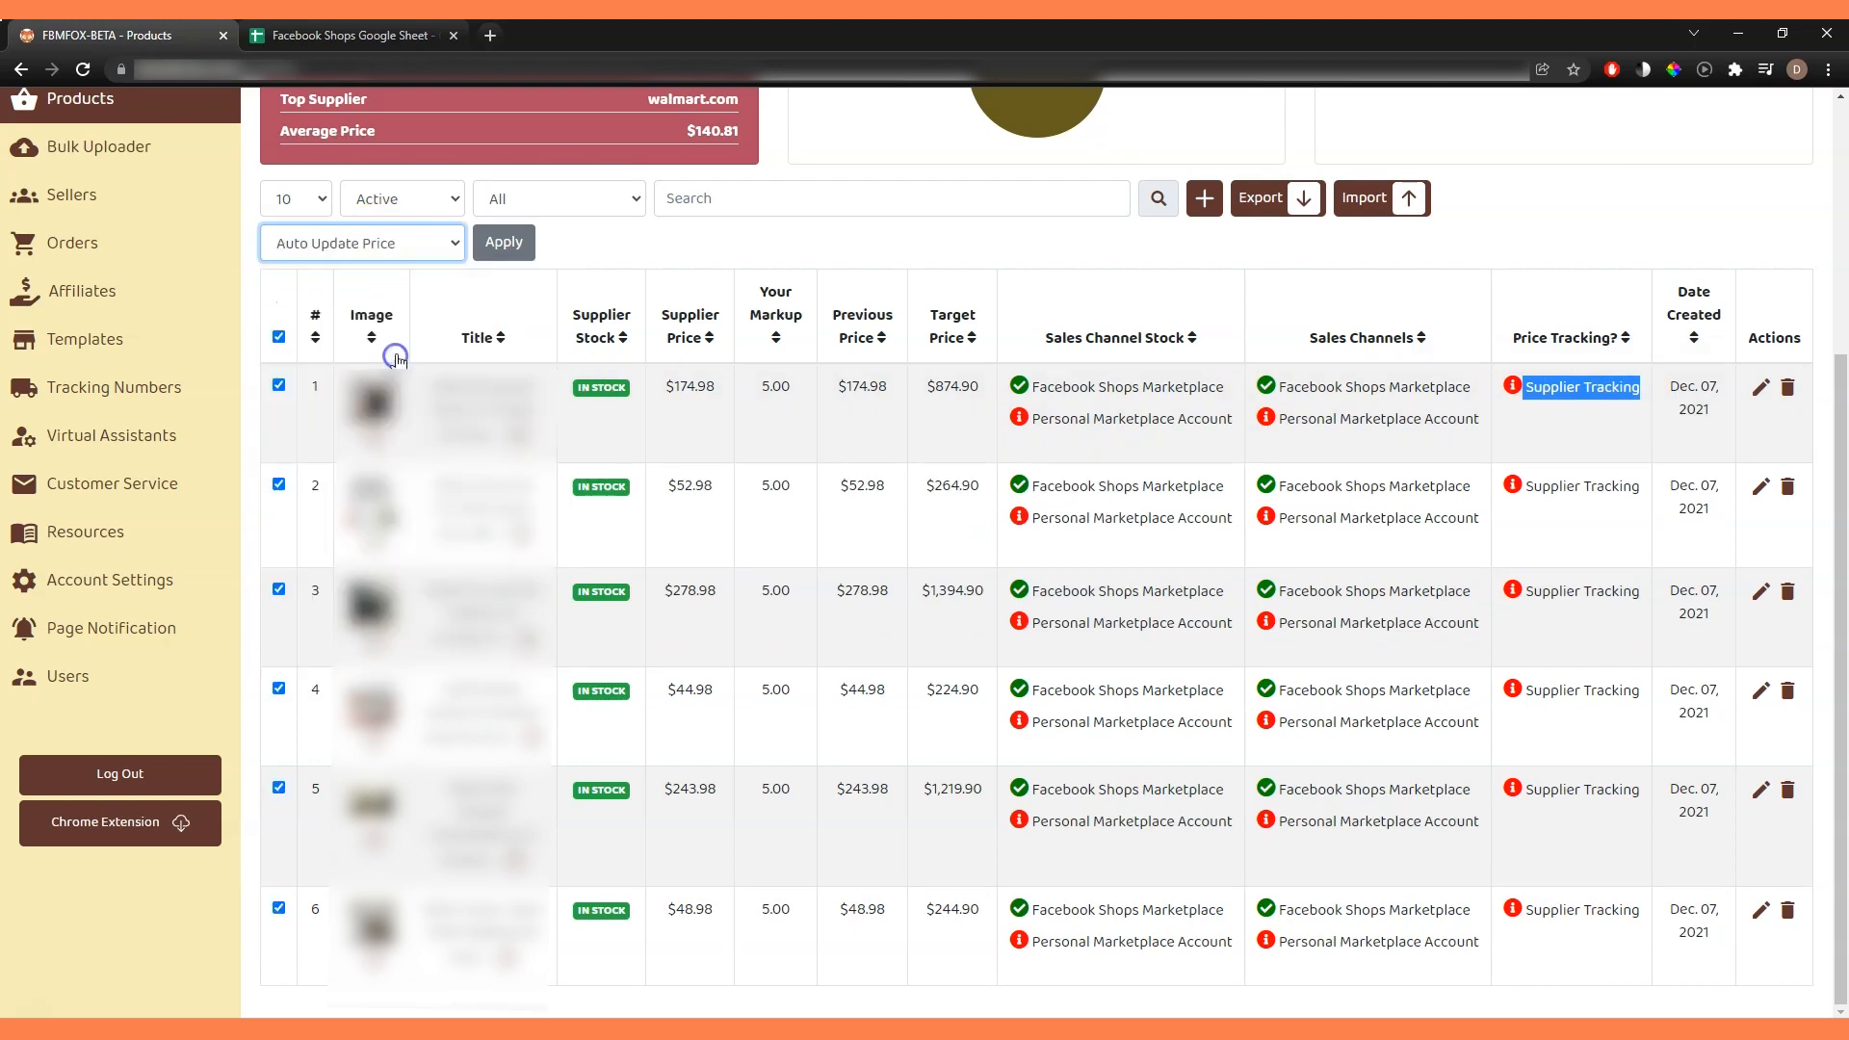
{"action": "left_click", "coordinate": [502, 242]}
{"action": "left_click", "coordinate": [848, 663]}
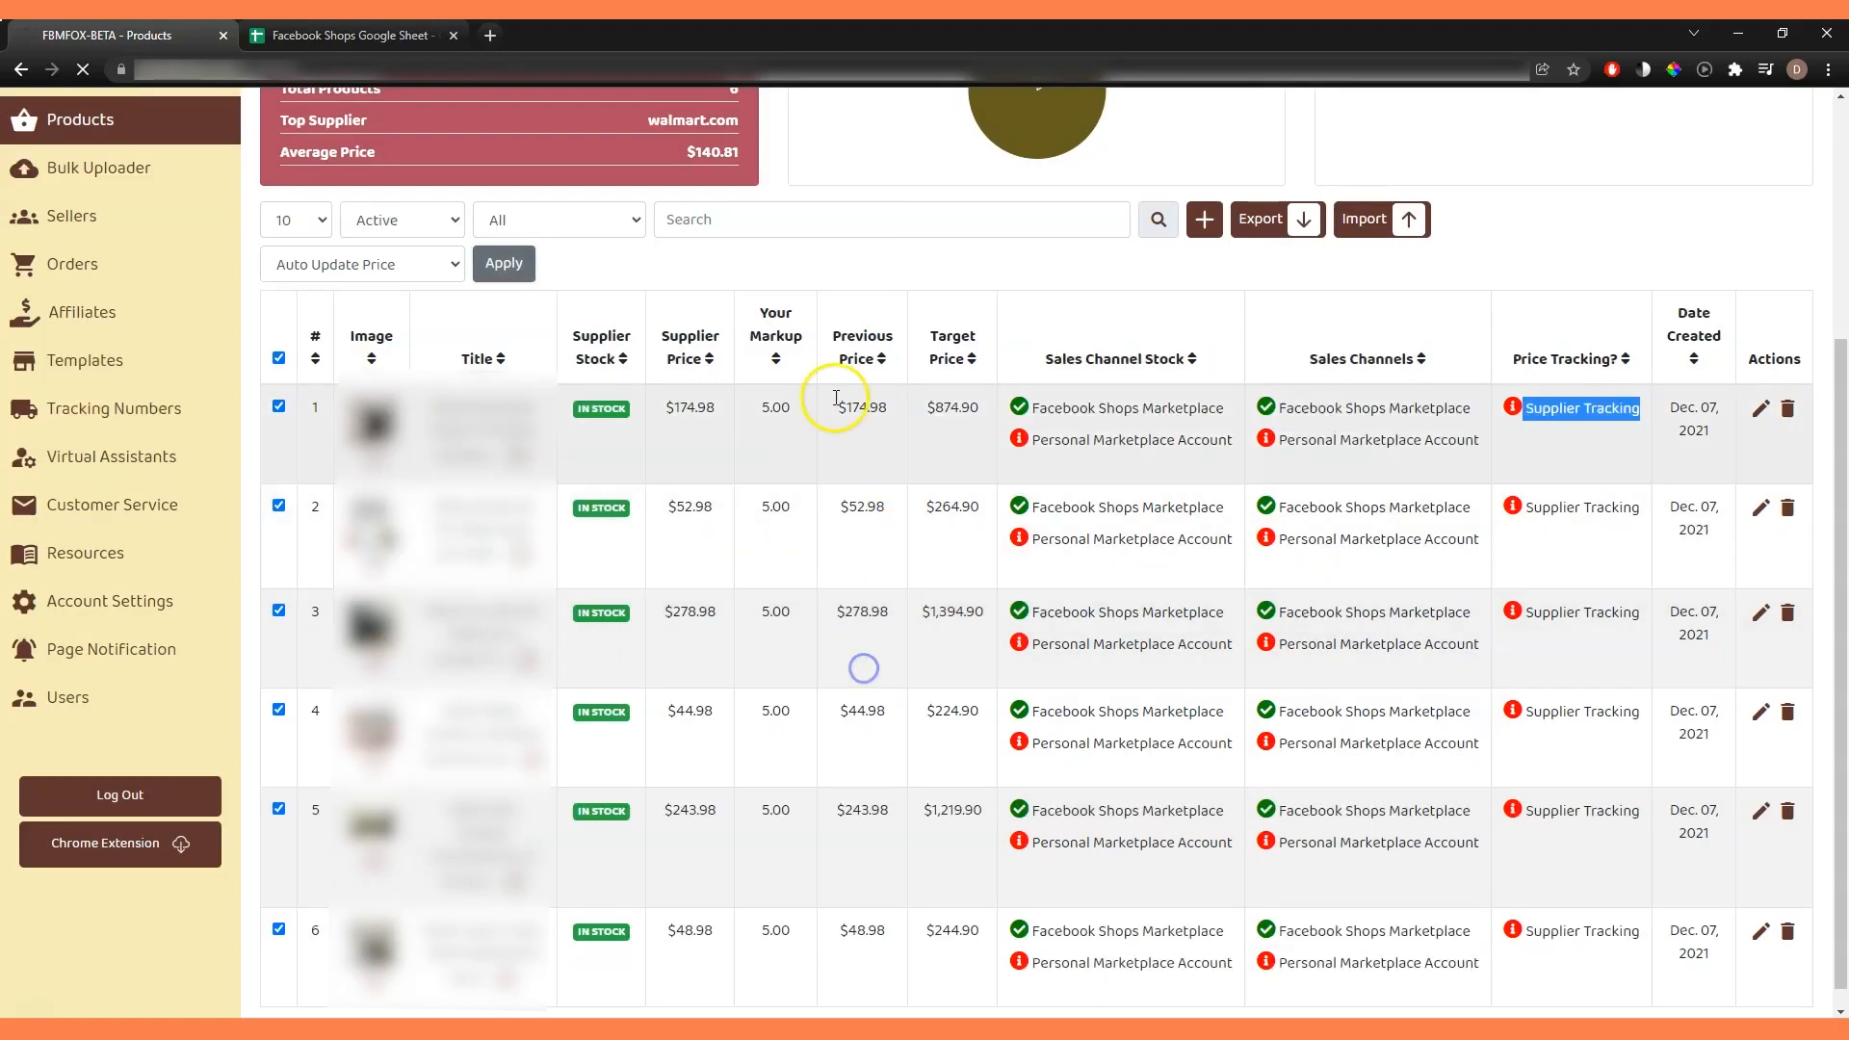
Turn on Auto Update Stock in bulk for all six products.
{"action": "left_click", "coordinate": [372, 241]}
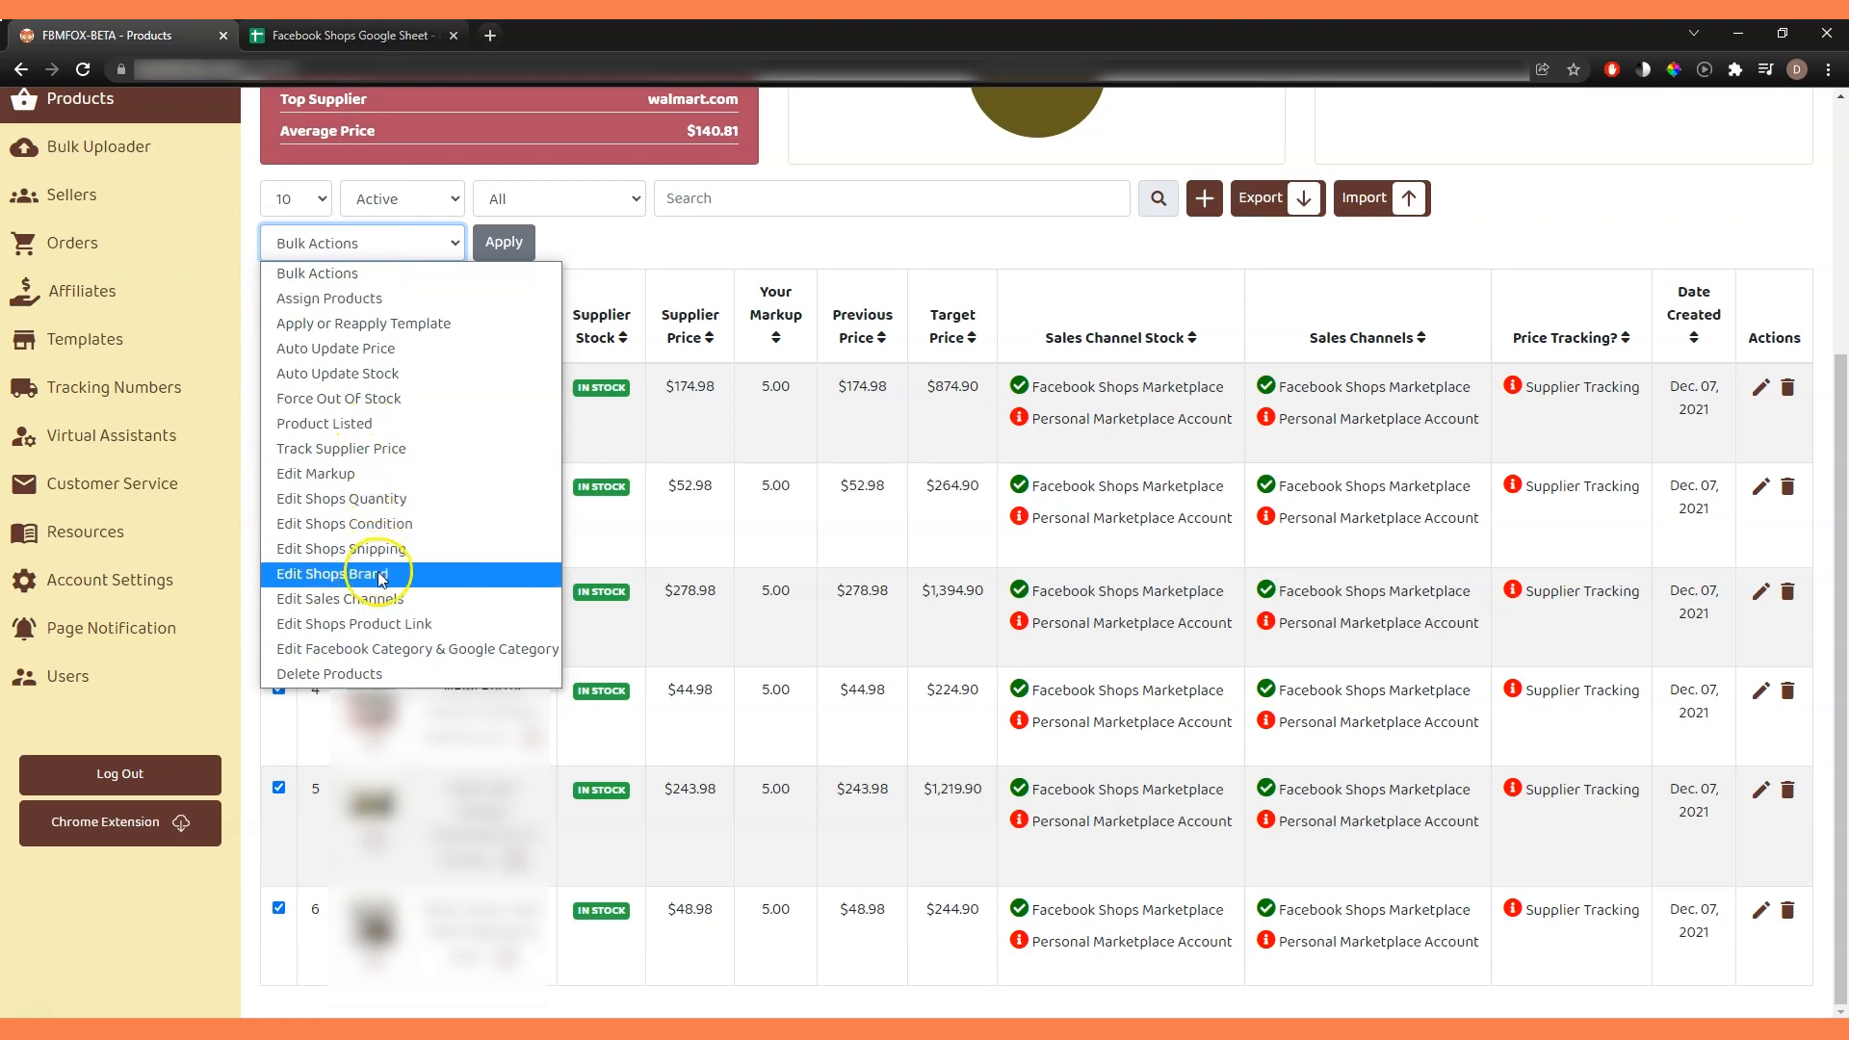
{"action": "left_click", "coordinate": [337, 372]}
{"action": "left_click", "coordinate": [515, 240]}
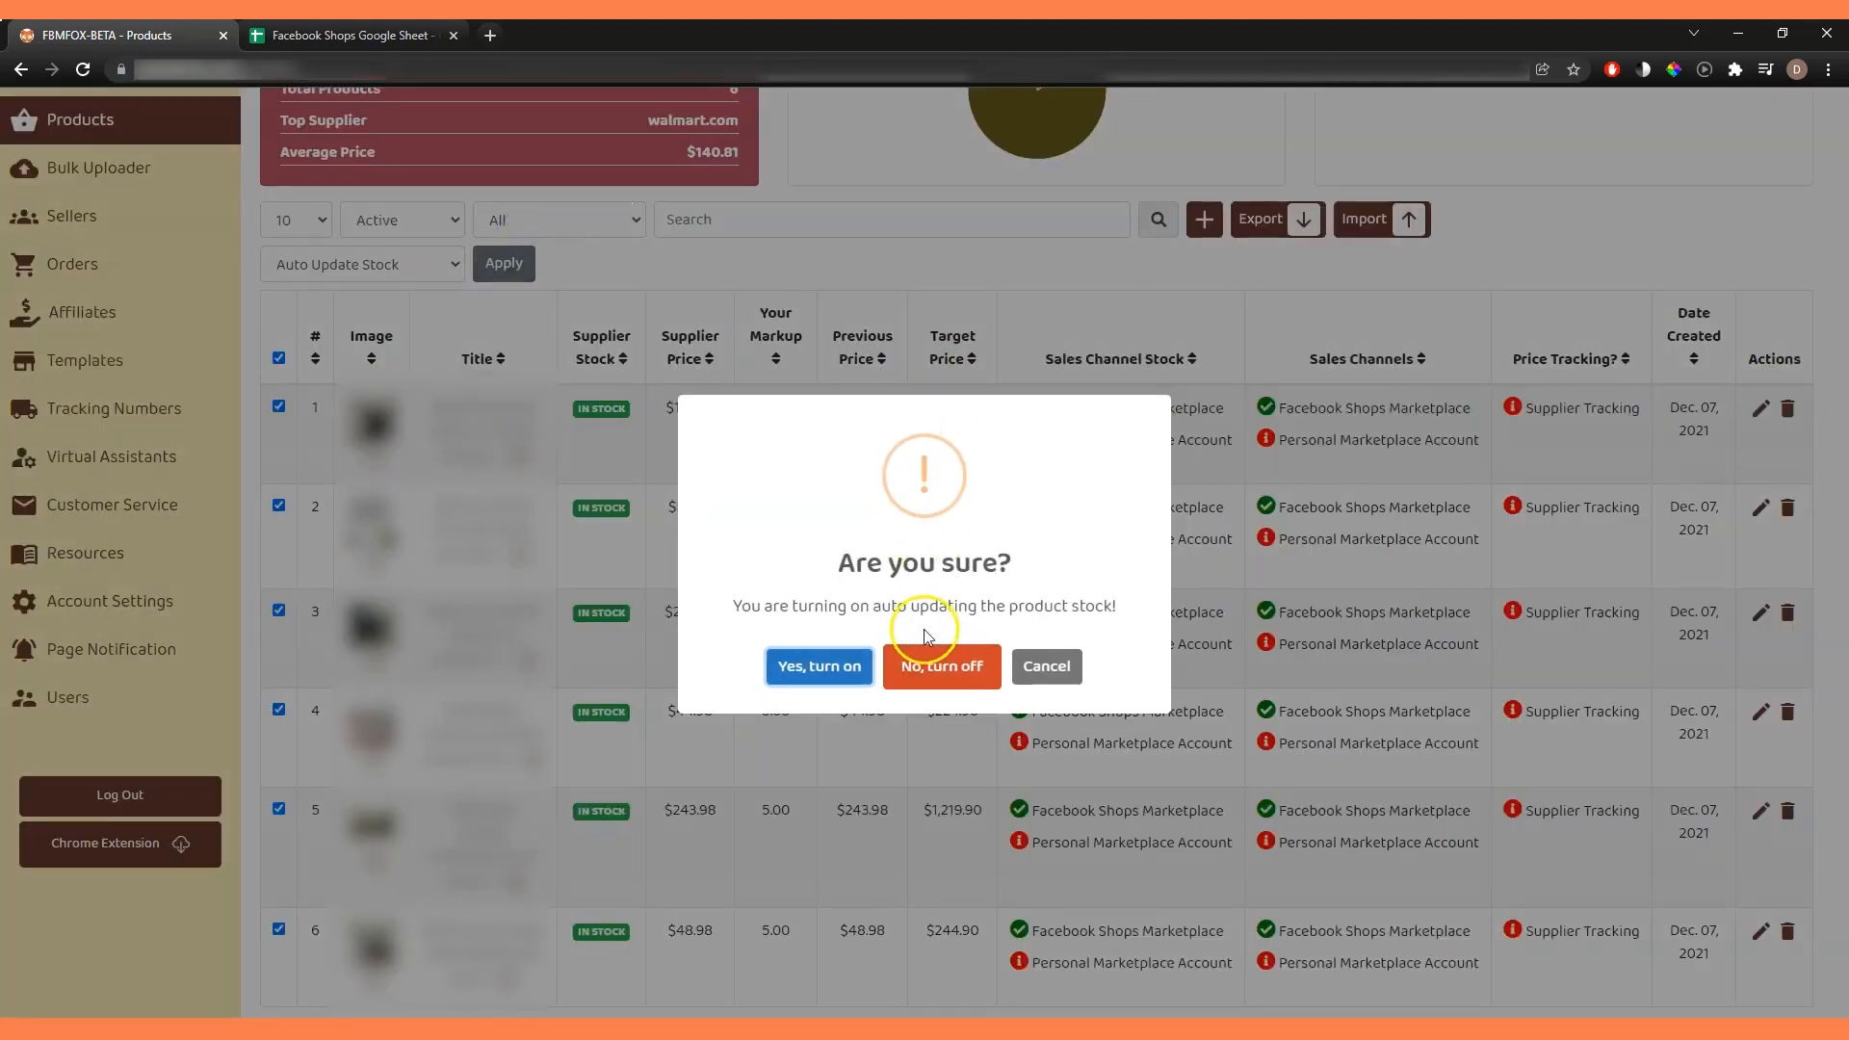
{"action": "left_click", "coordinate": [857, 669]}
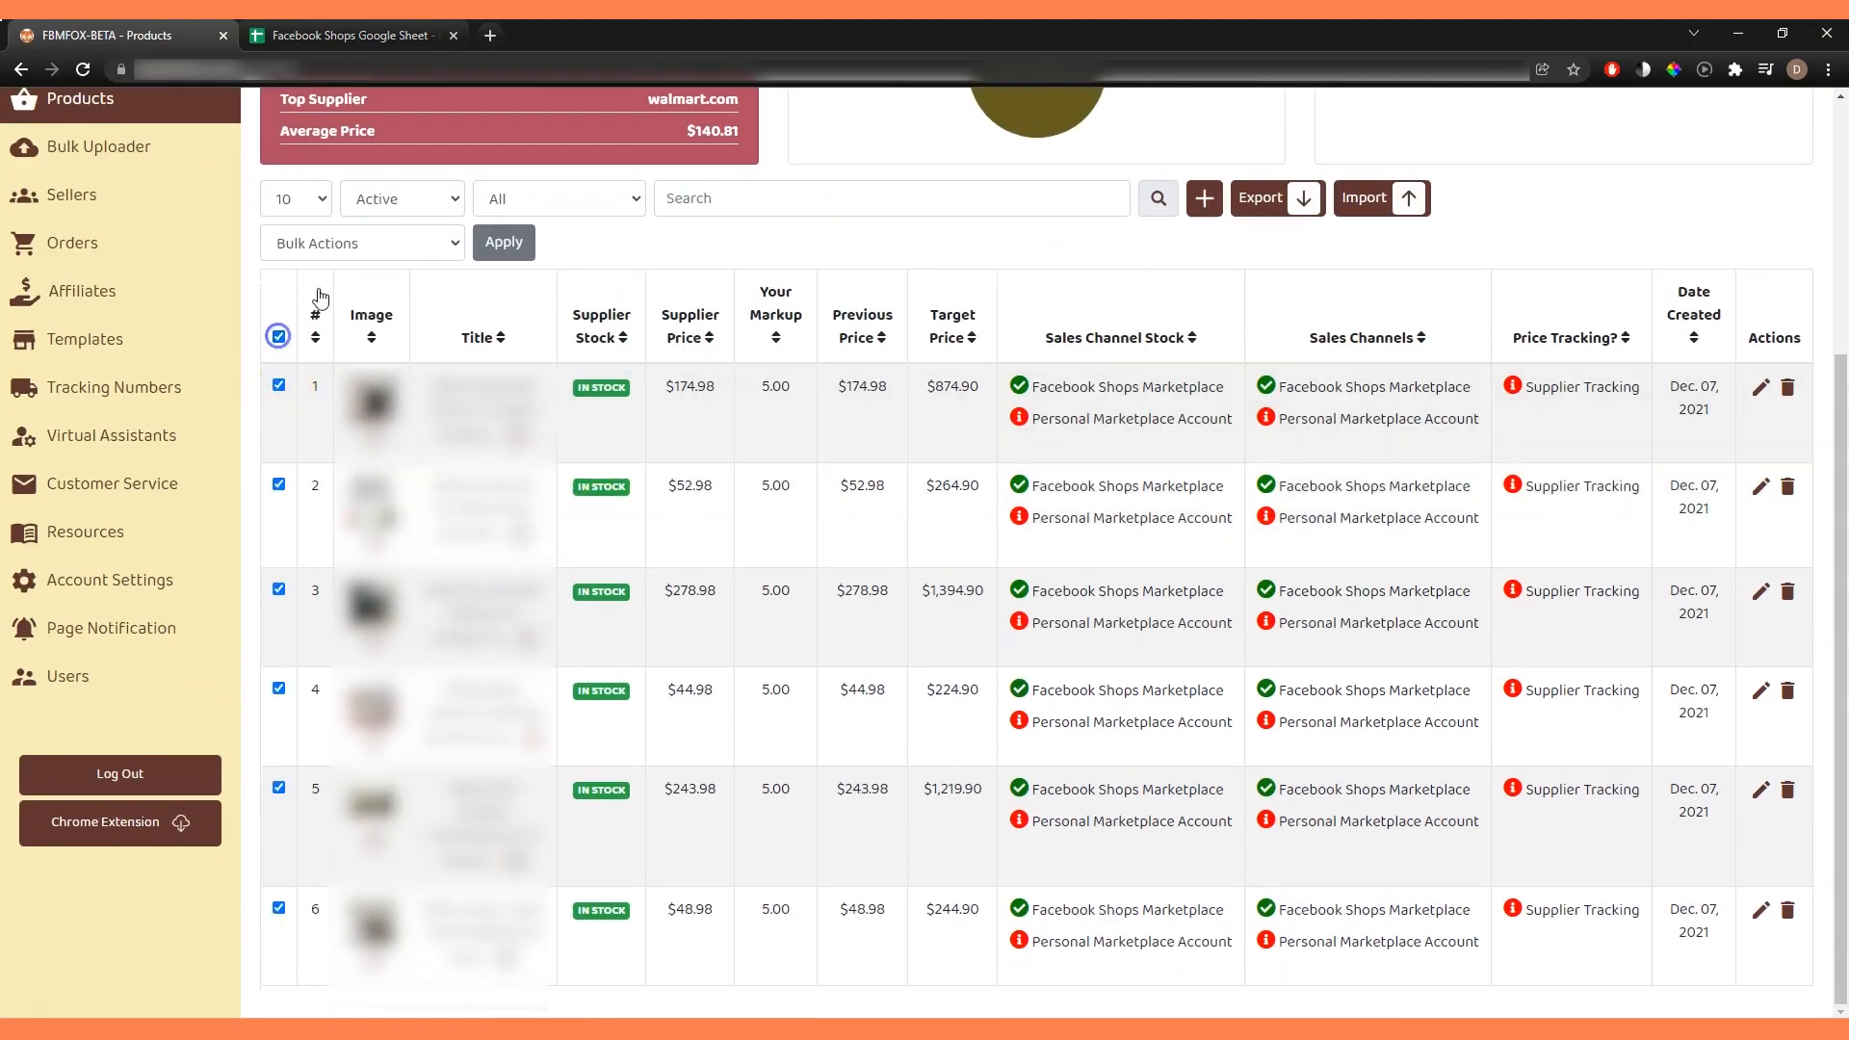
Turn on Track Supplier Price in bulk for all six products.
{"action": "left_click", "coordinate": [347, 242]}
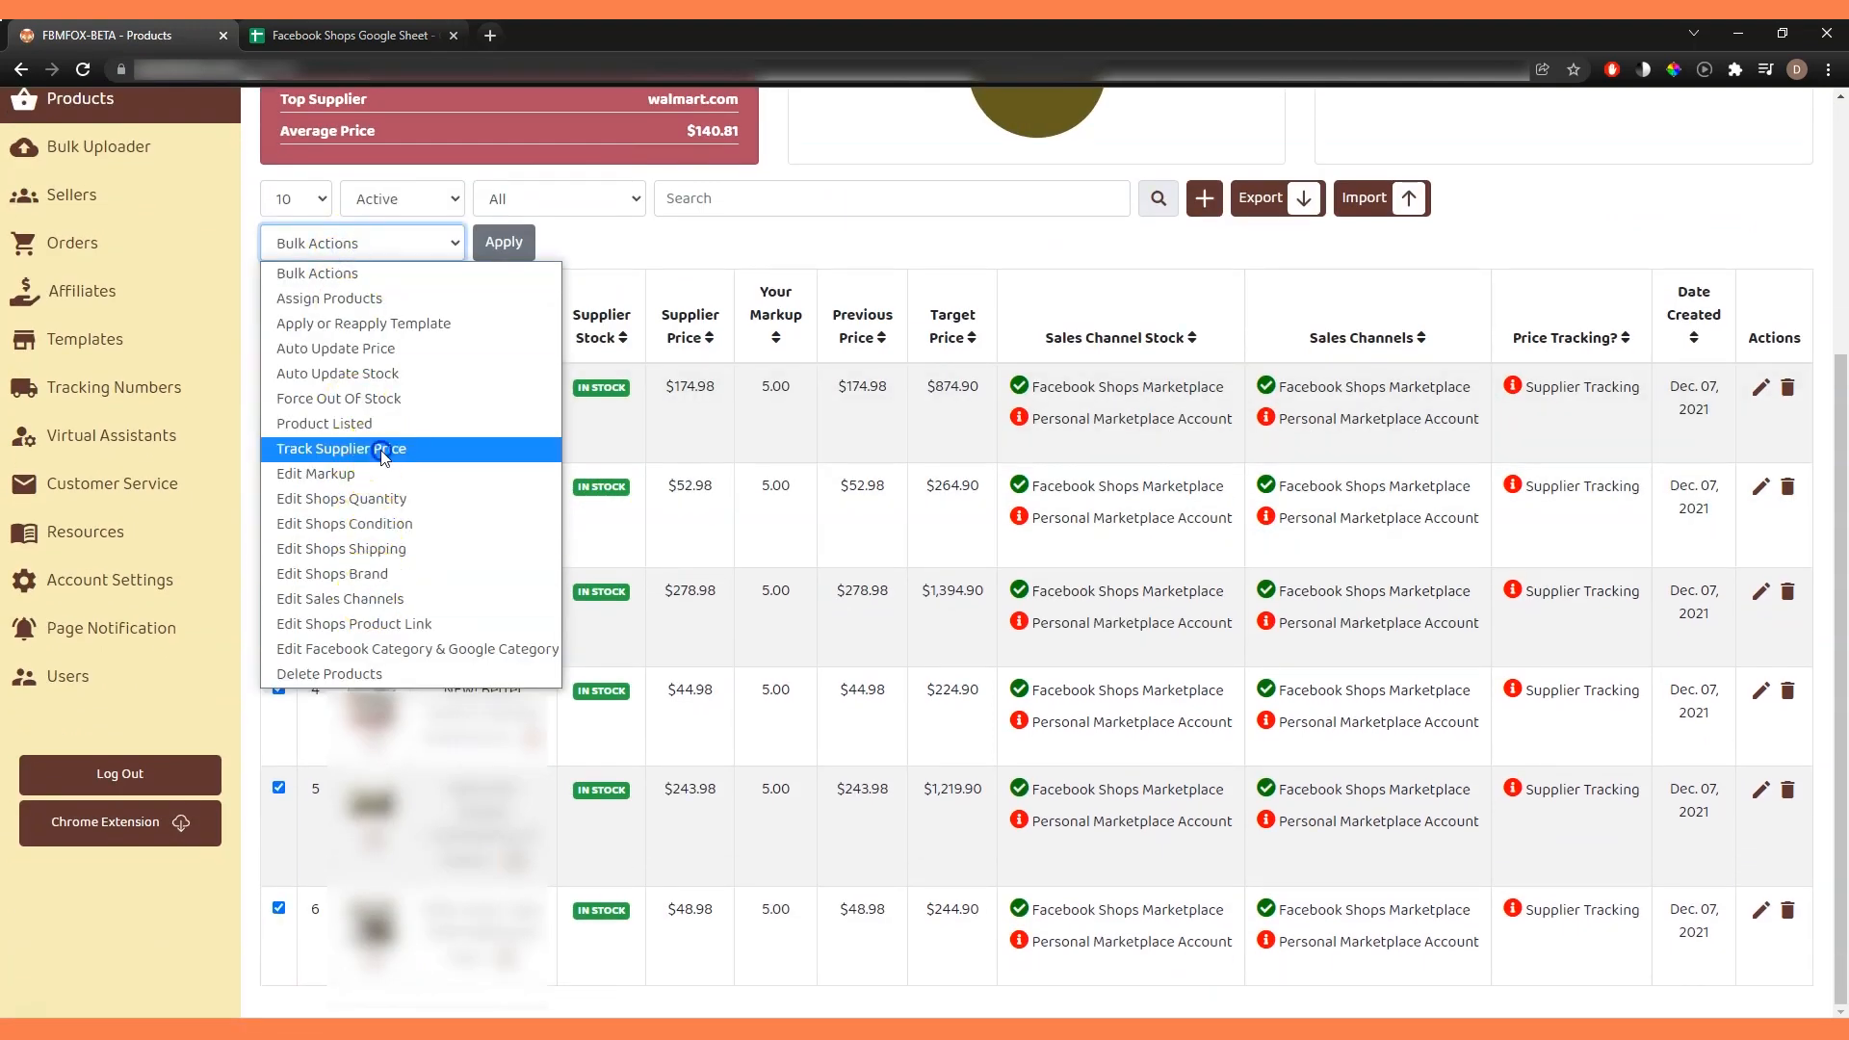
{"action": "left_click", "coordinate": [341, 448]}
{"action": "left_click", "coordinate": [517, 253]}
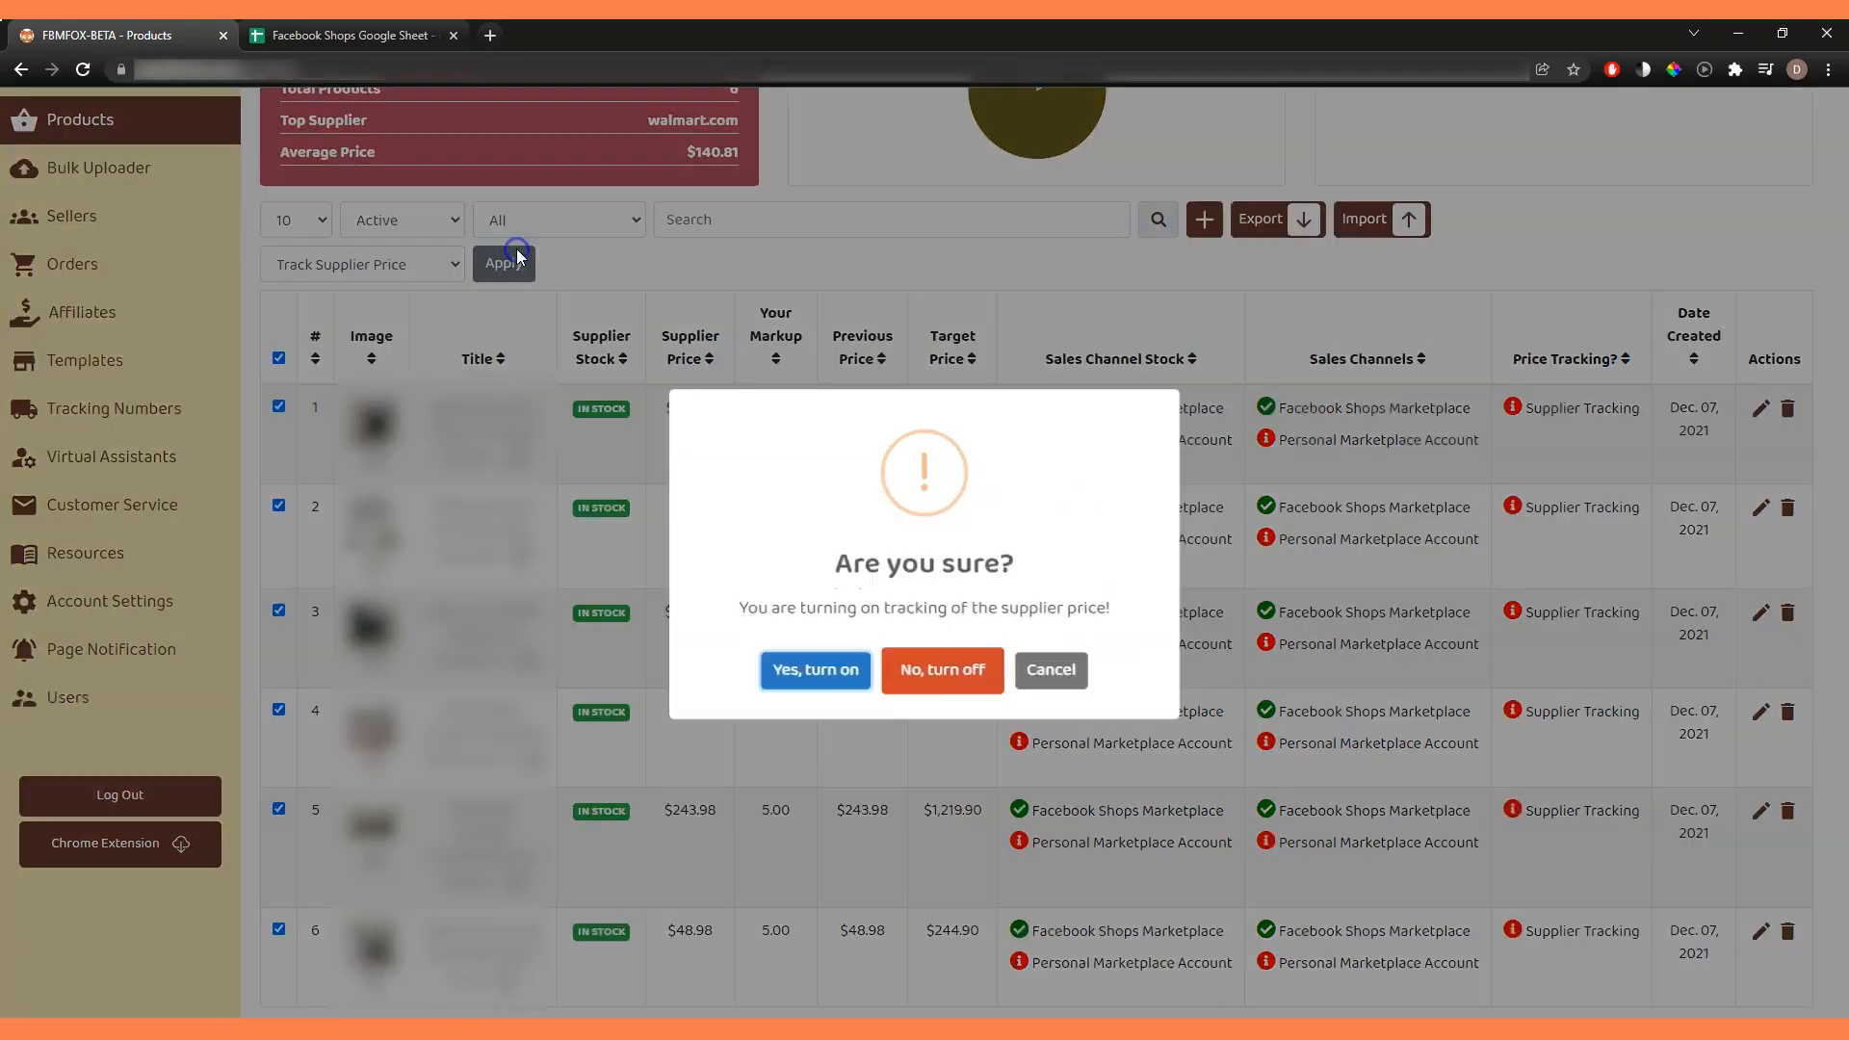
{"action": "left_click", "coordinate": [851, 686]}
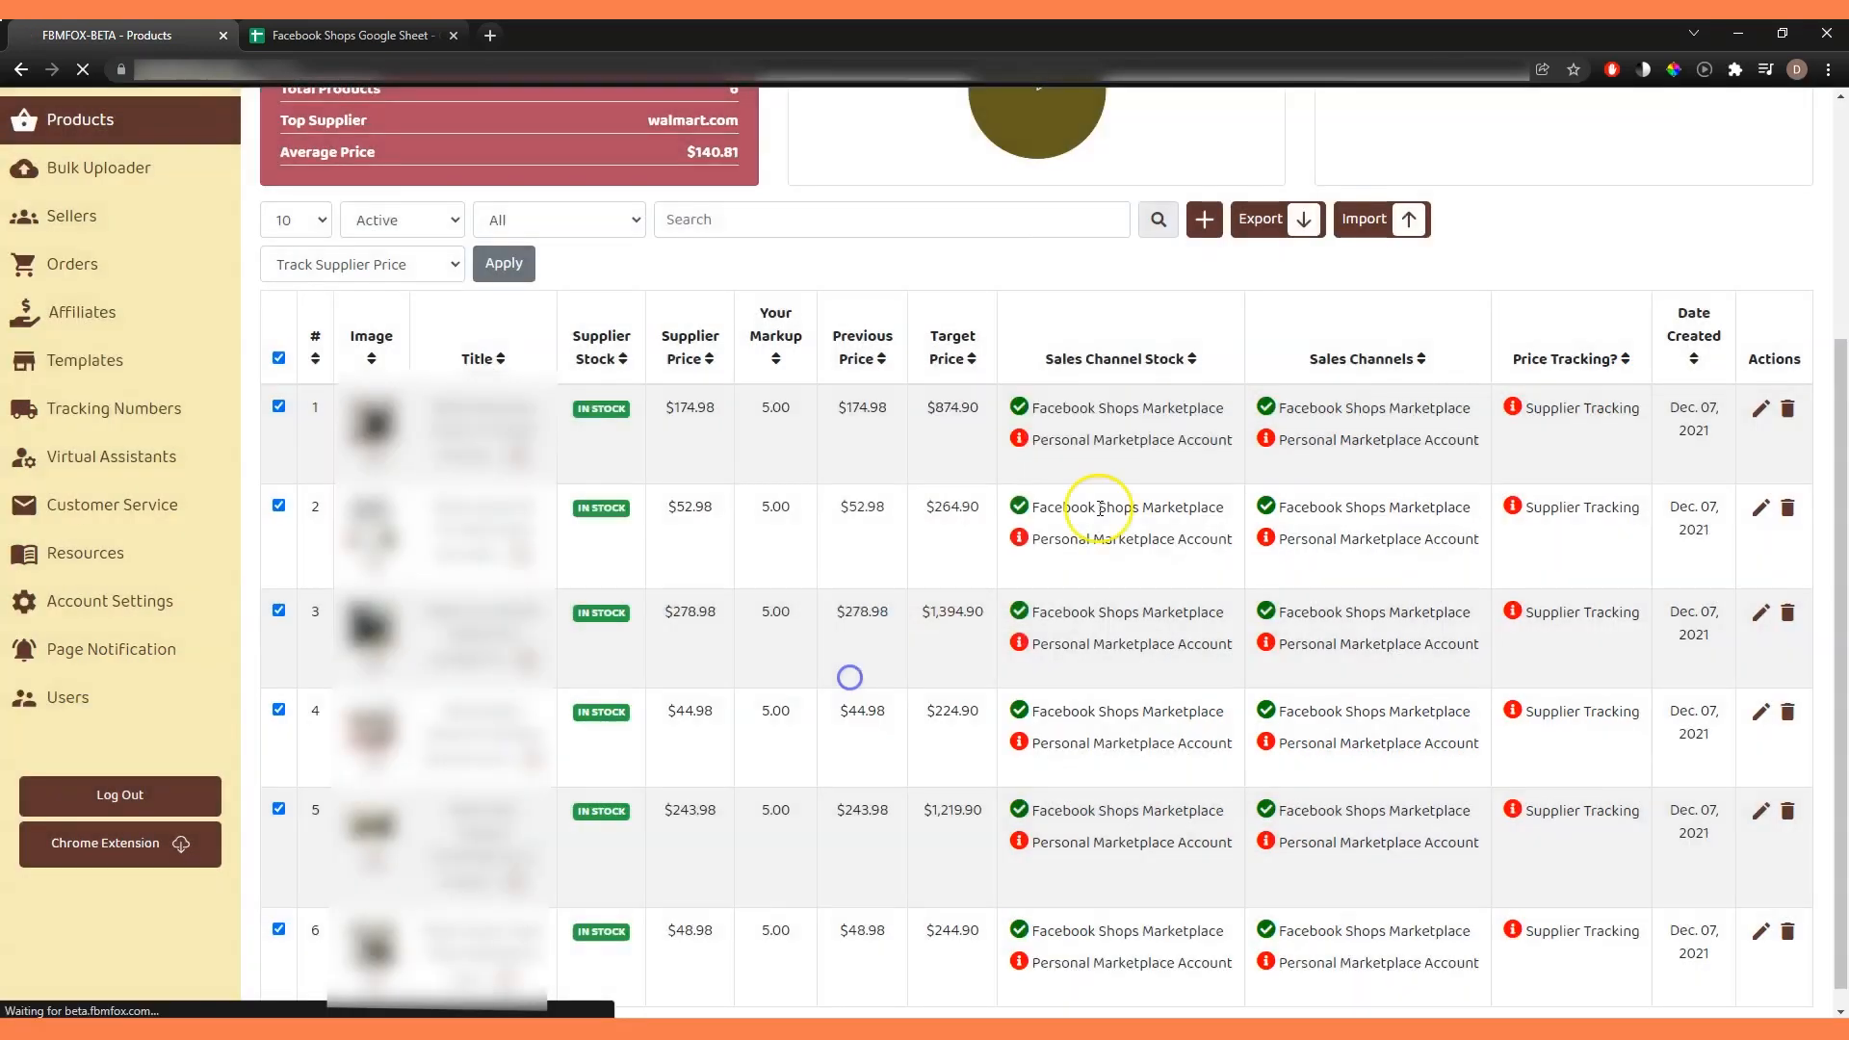
{"action": "scroll", "coordinate": [1373, 330], "scroll_direction": "down", "scroll_amount": 4}
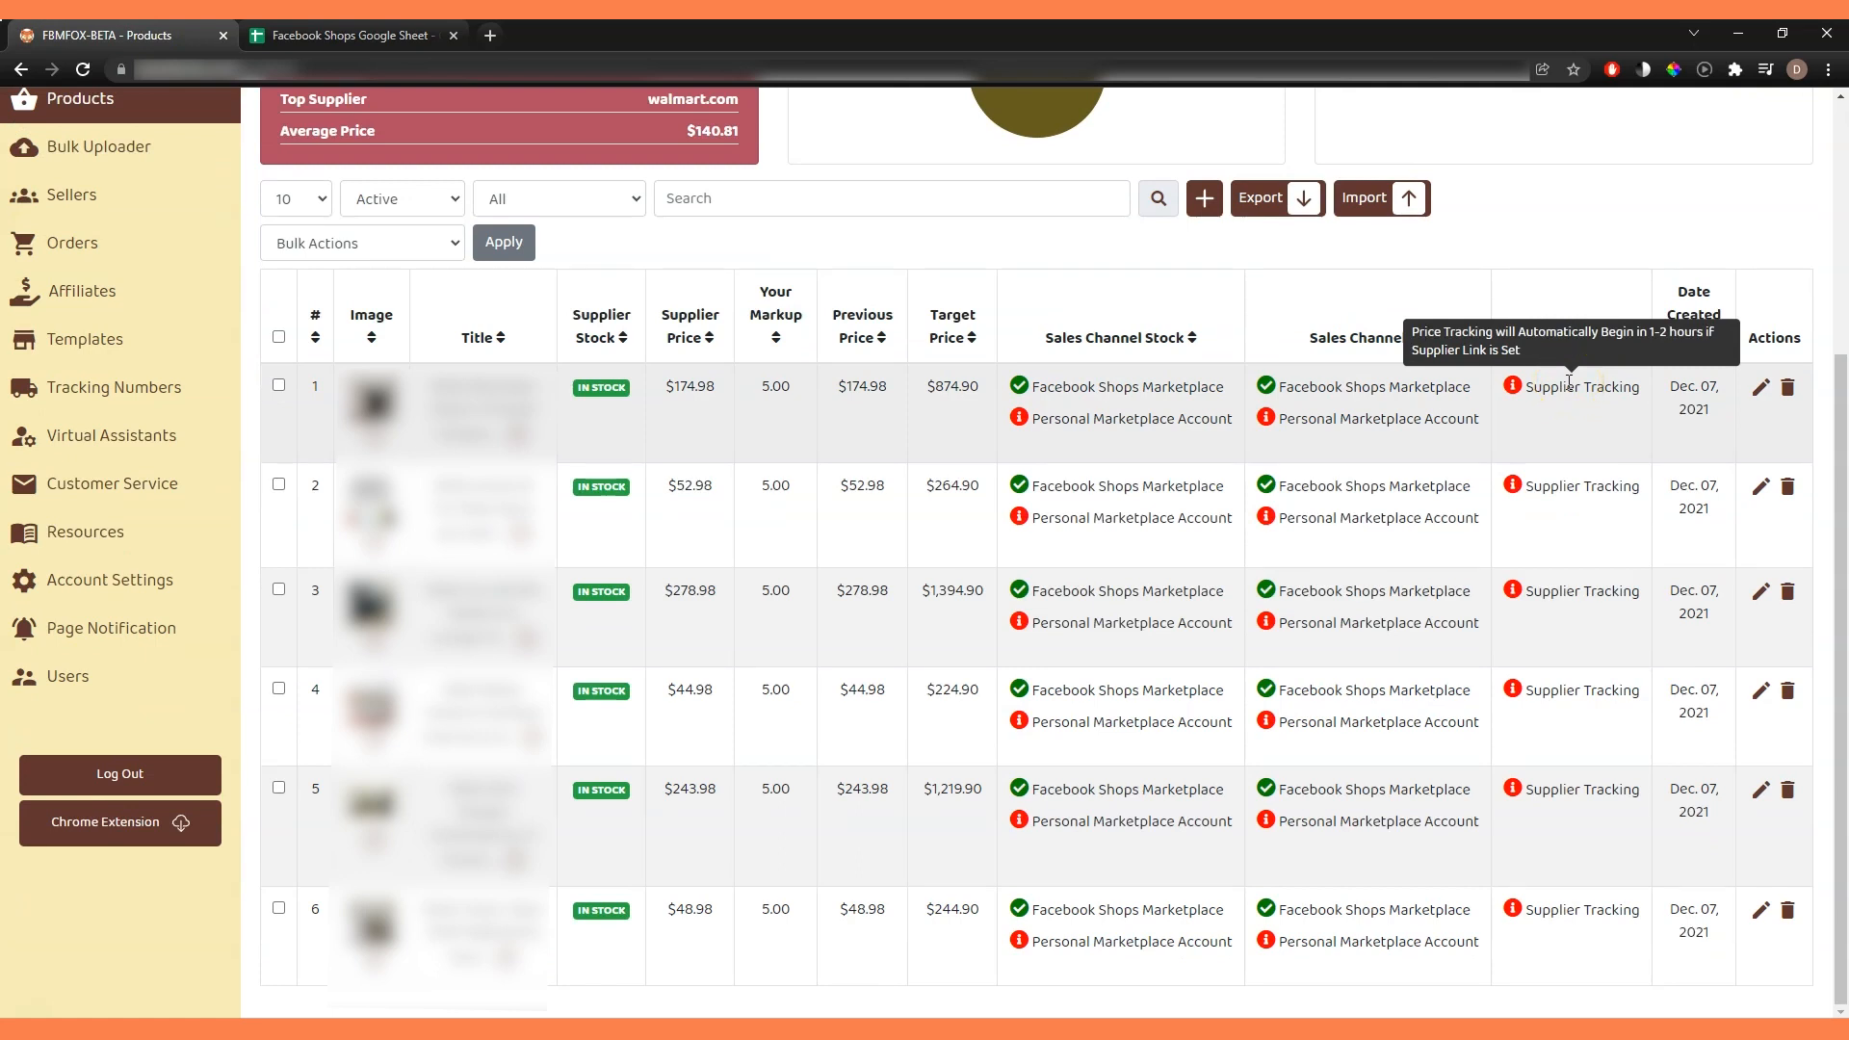
Review the first product's description, images, pricing, Facebook Shops, repricing and sales channel settings, and close it without saving.
{"action": "left_click", "coordinate": [1760, 386]}
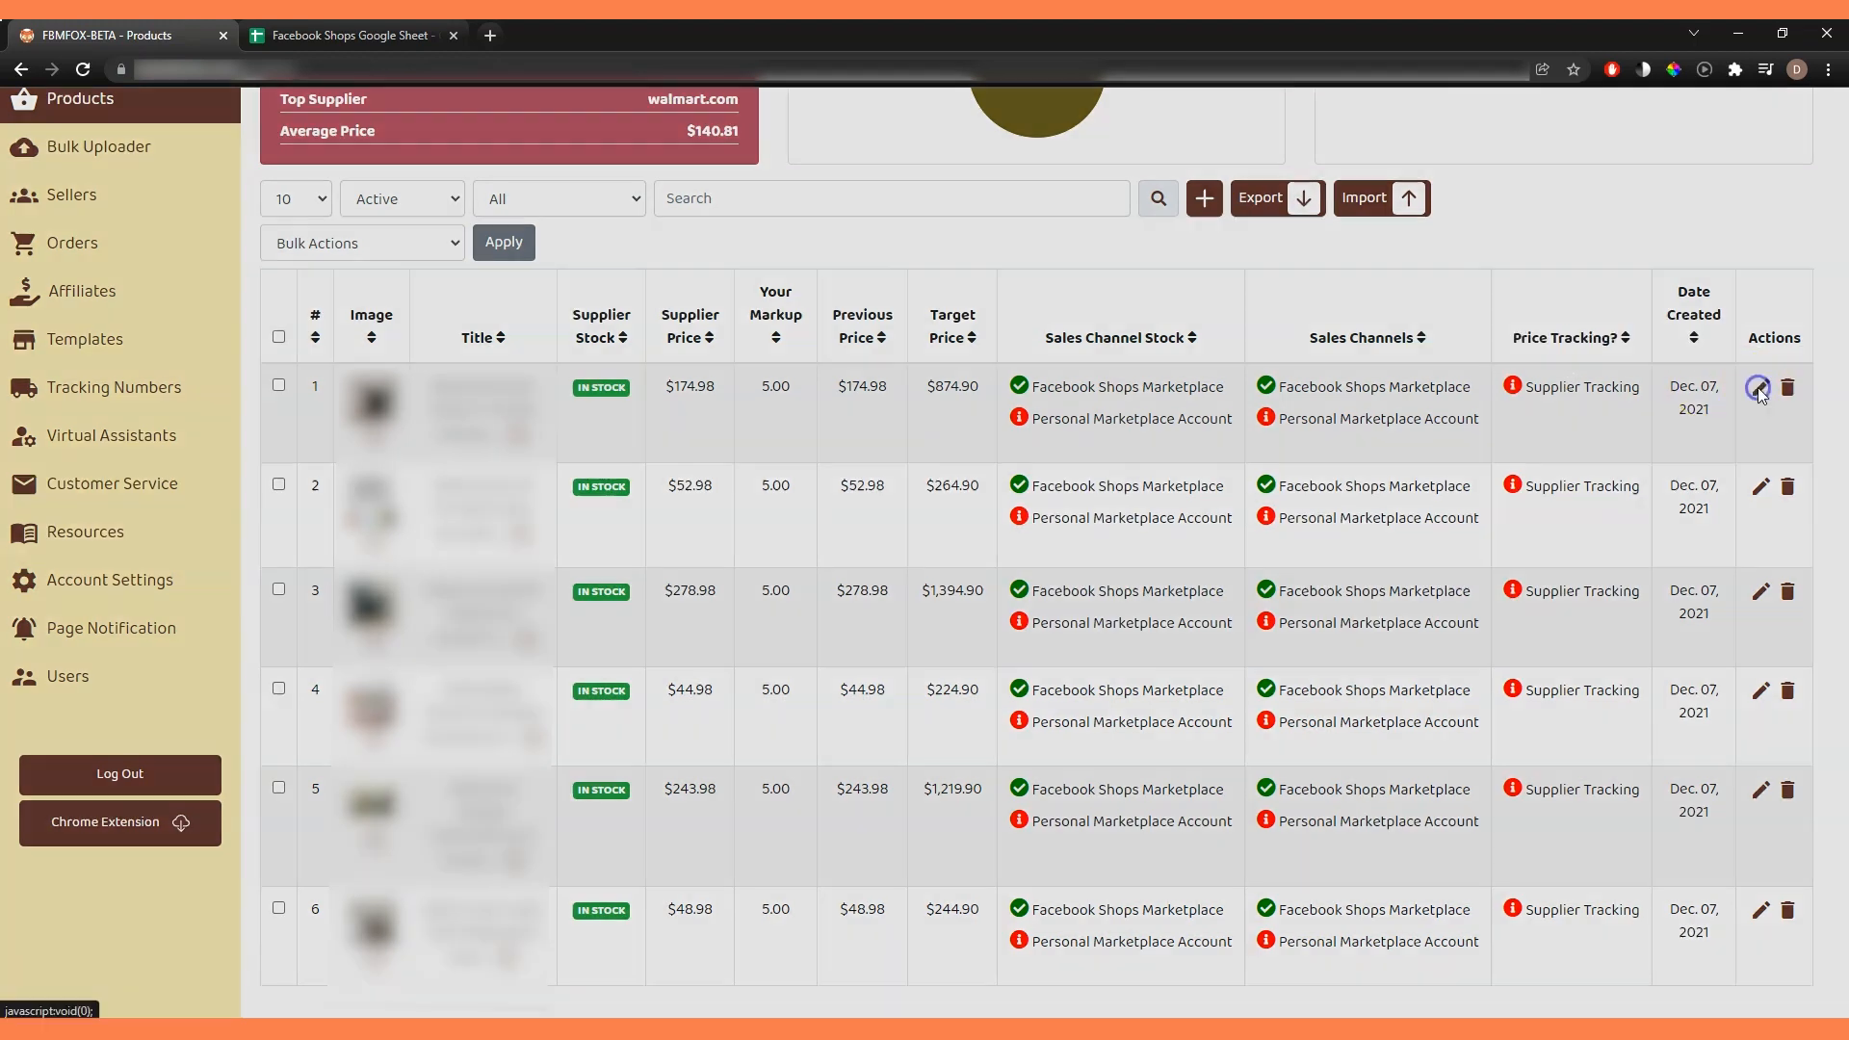
{"action": "left_click", "coordinate": [704, 229]}
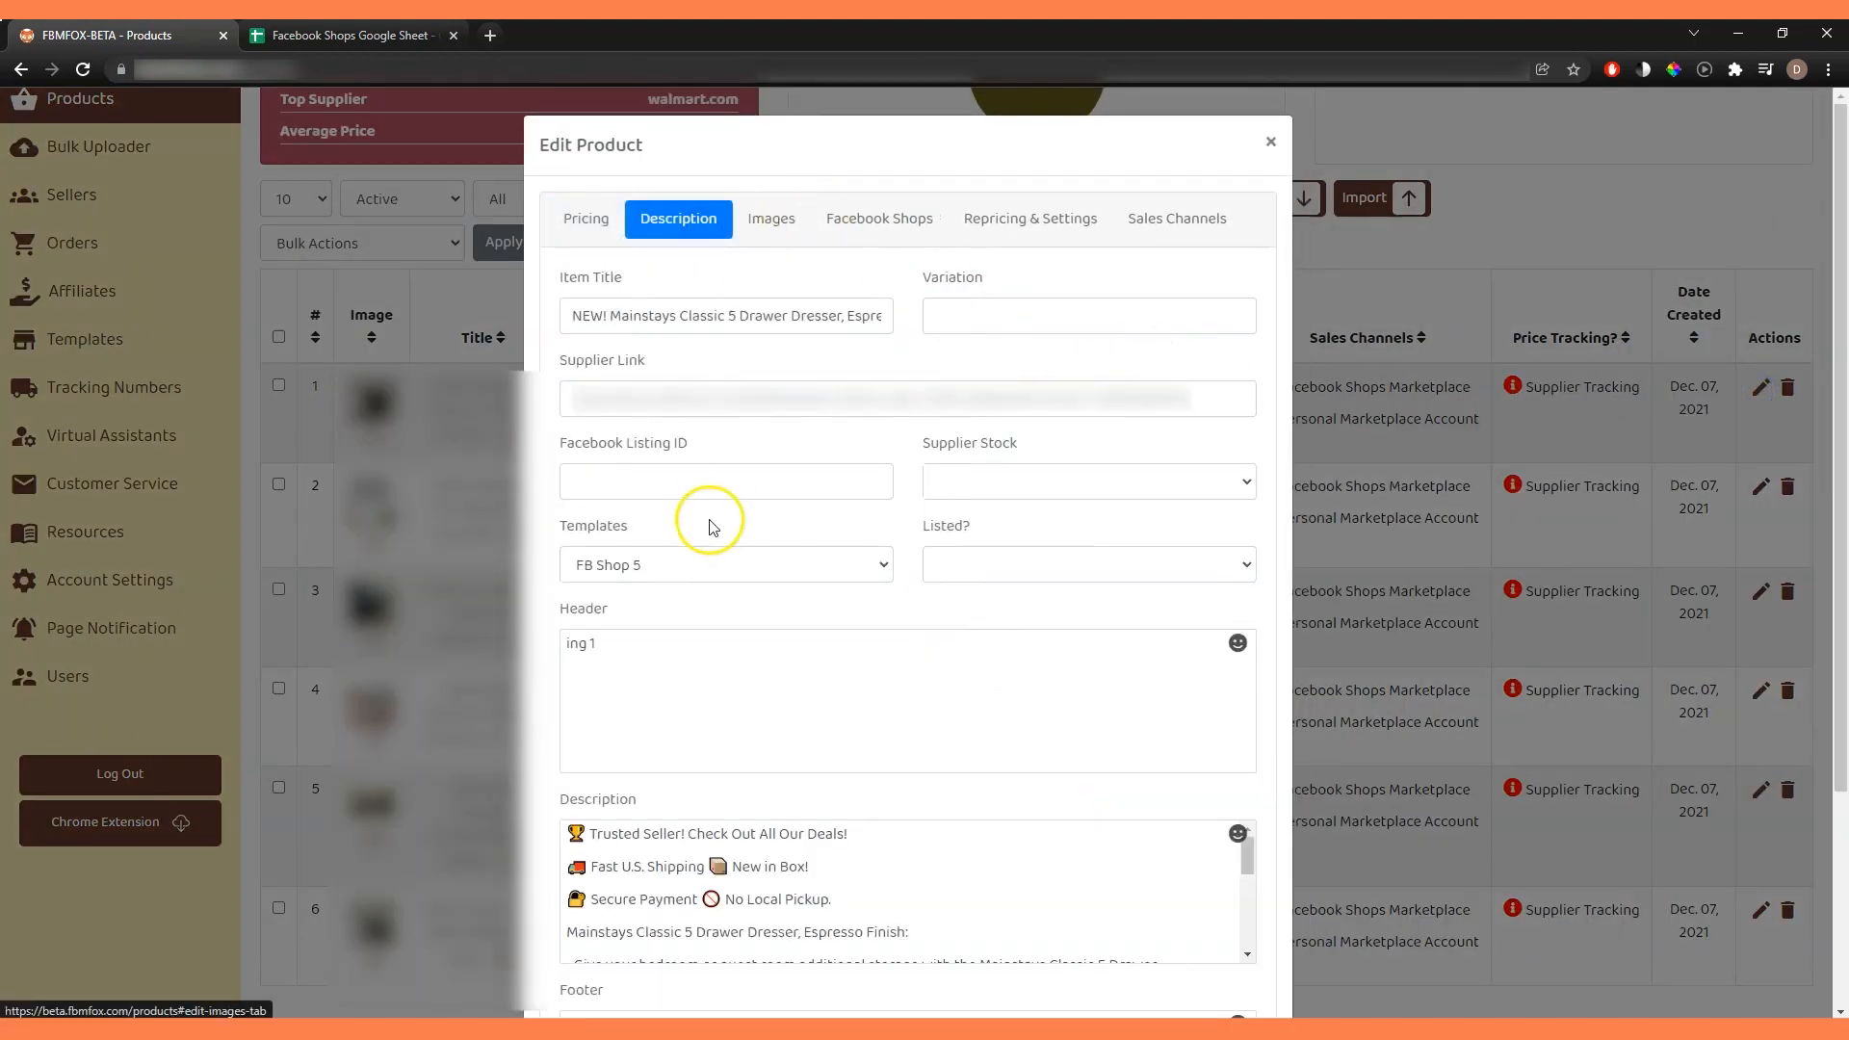
{"action": "left_click", "coordinate": [770, 220]}
{"action": "left_click", "coordinate": [847, 223]}
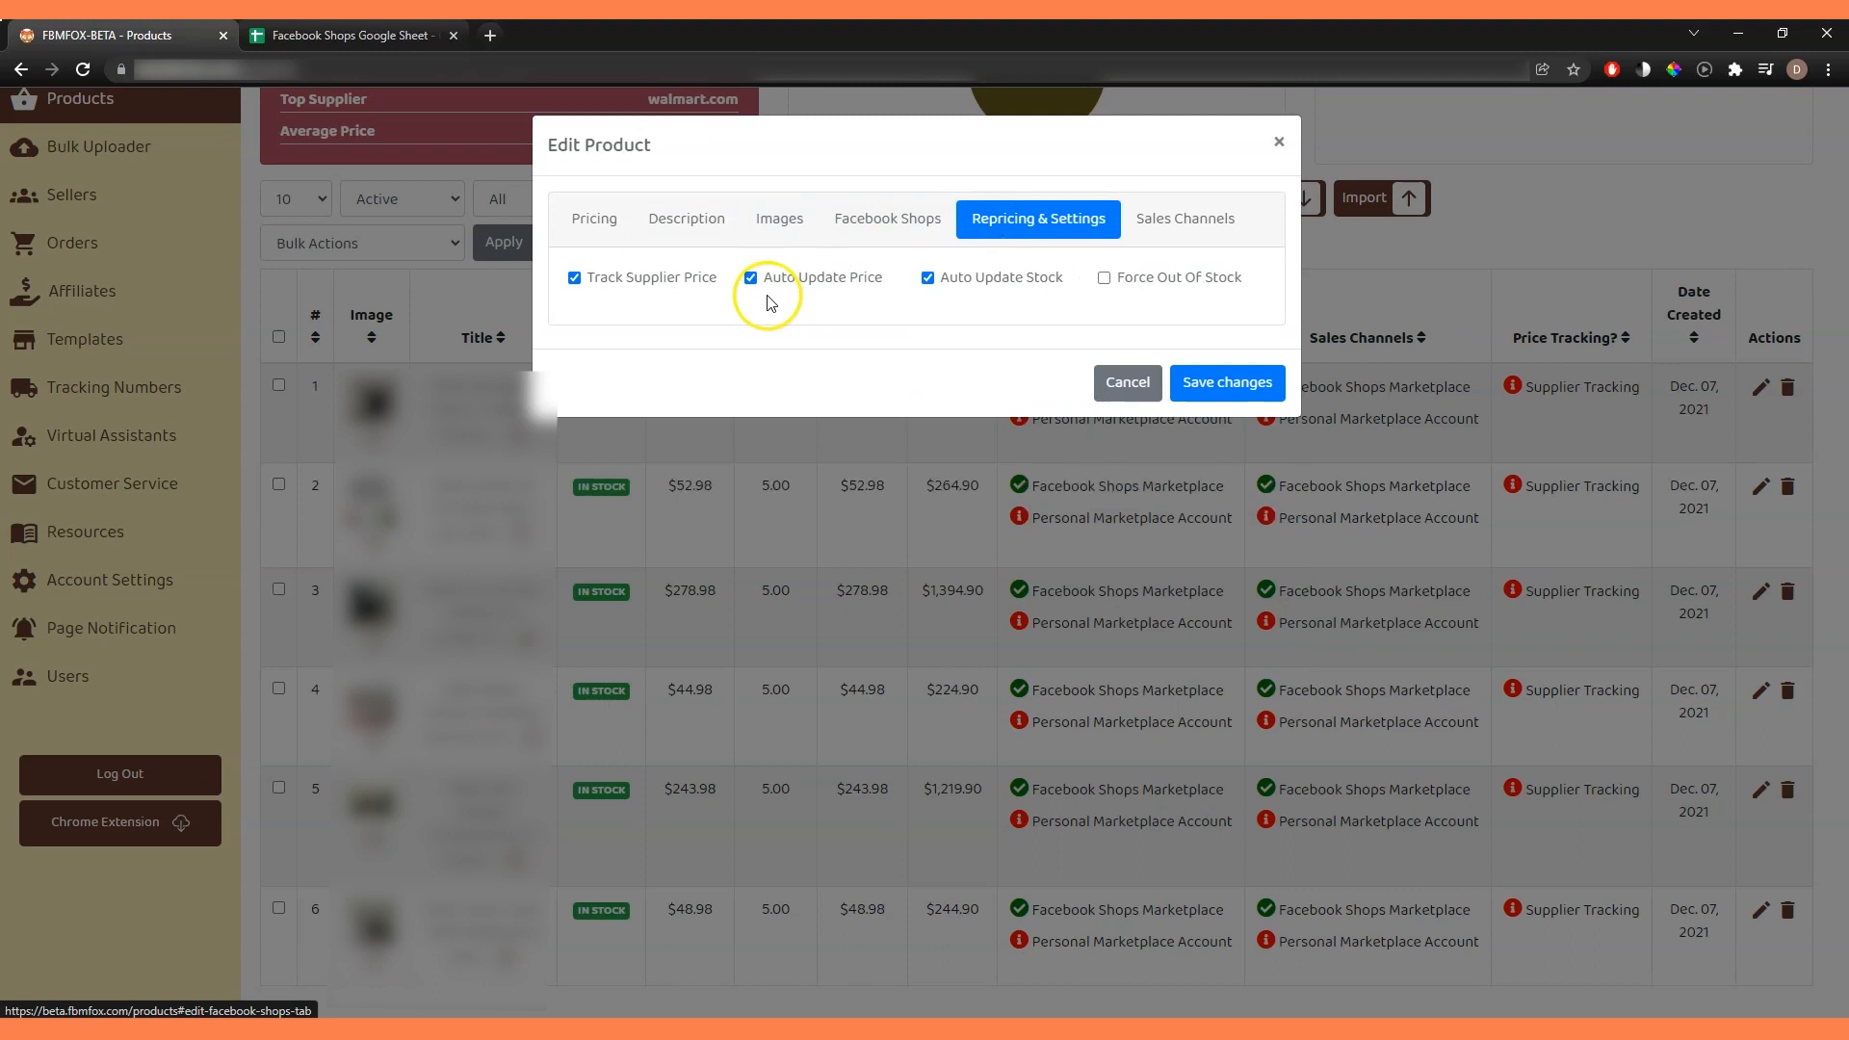
{"action": "left_click", "coordinate": [665, 223]}
{"action": "scroll", "coordinate": [784, 421], "scroll_direction": "down", "scroll_amount": 3}
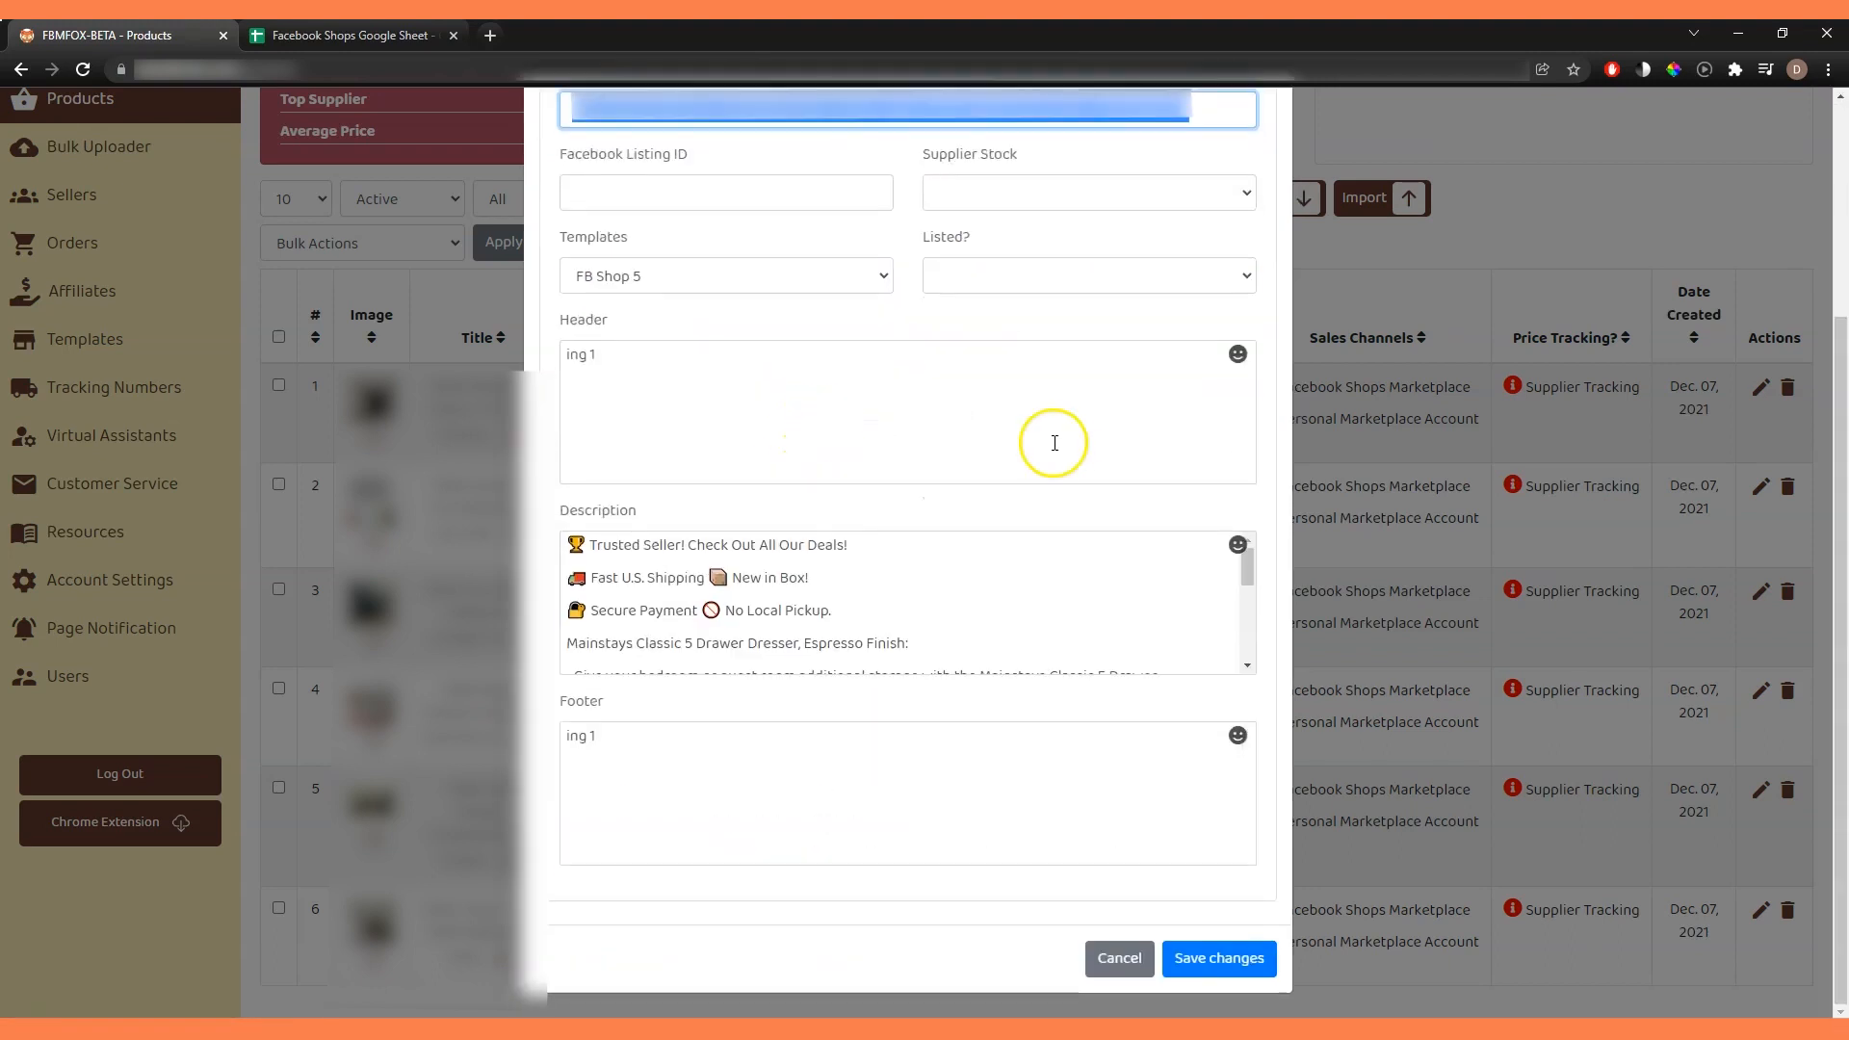
{"action": "scroll", "coordinate": [1062, 443], "scroll_direction": "up", "scroll_amount": 3}
{"action": "left_click", "coordinate": [597, 219]}
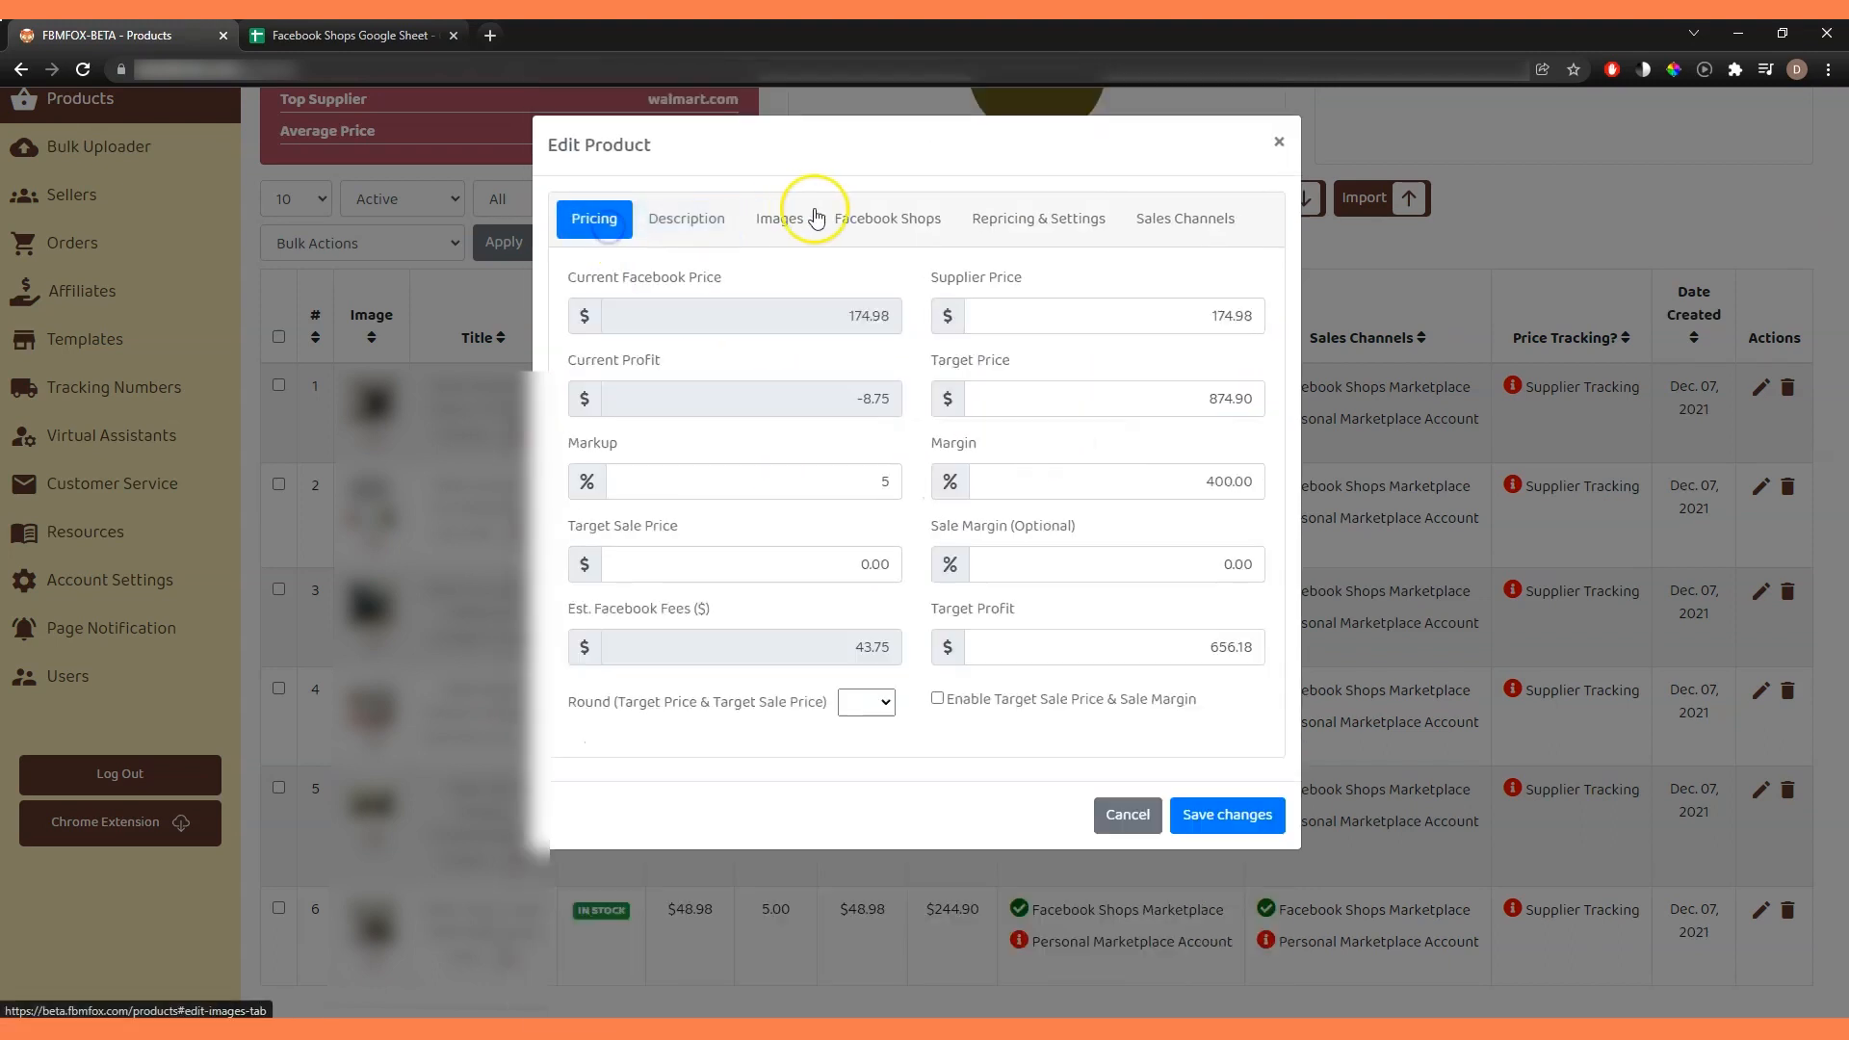
{"action": "left_click", "coordinate": [920, 231]}
{"action": "left_click", "coordinate": [1038, 219]}
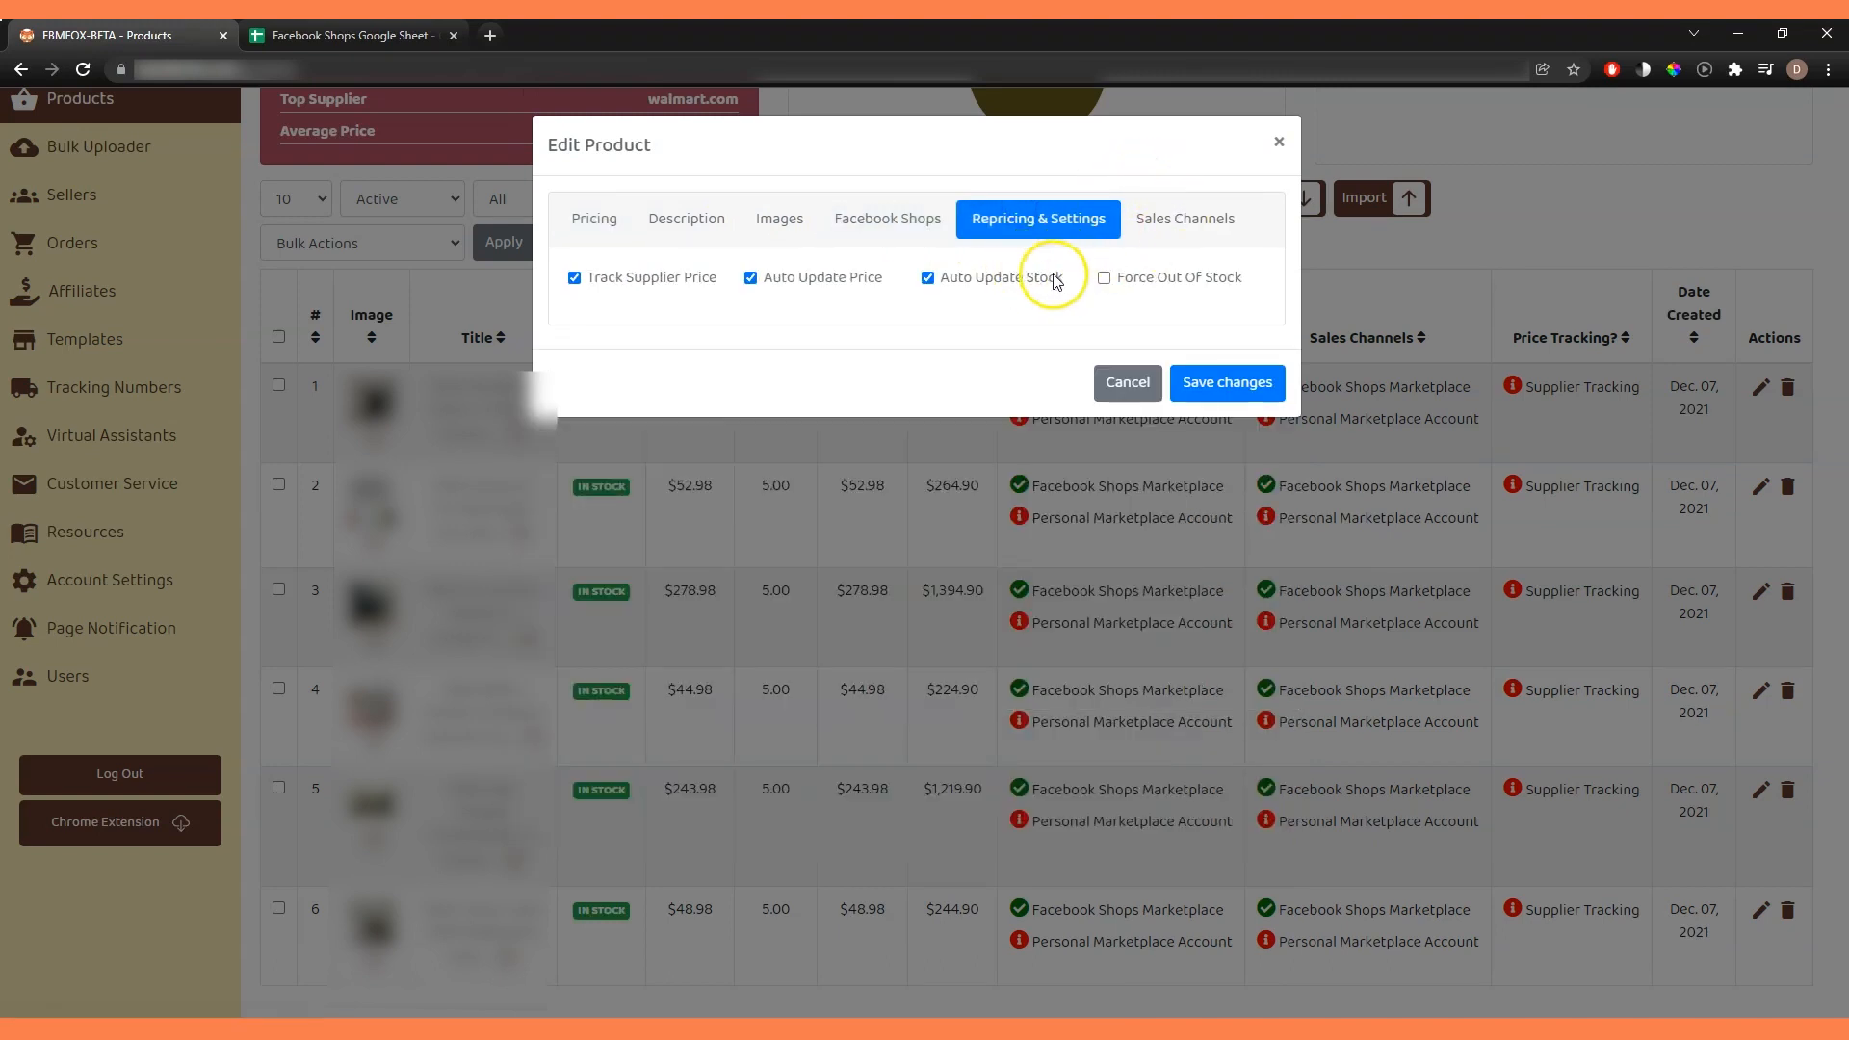
{"action": "left_click", "coordinate": [1181, 224]}
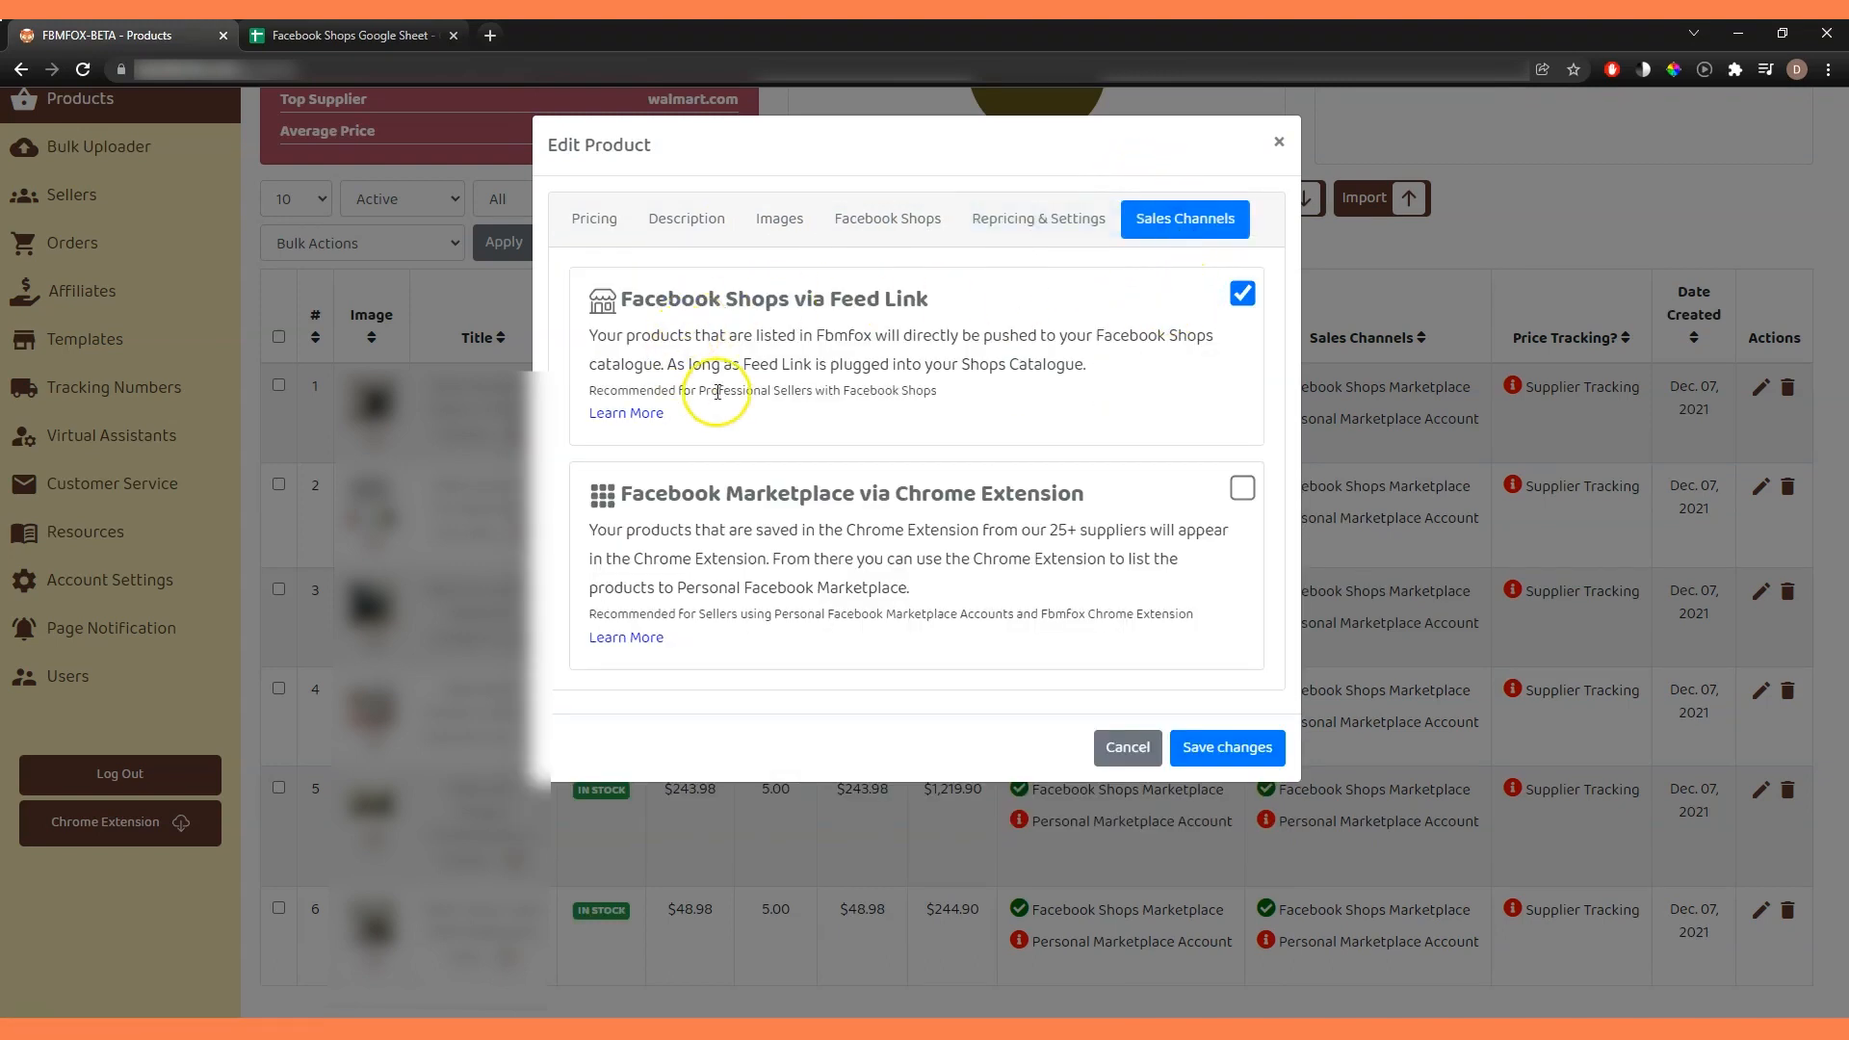
{"action": "left_click", "coordinate": [1279, 145]}
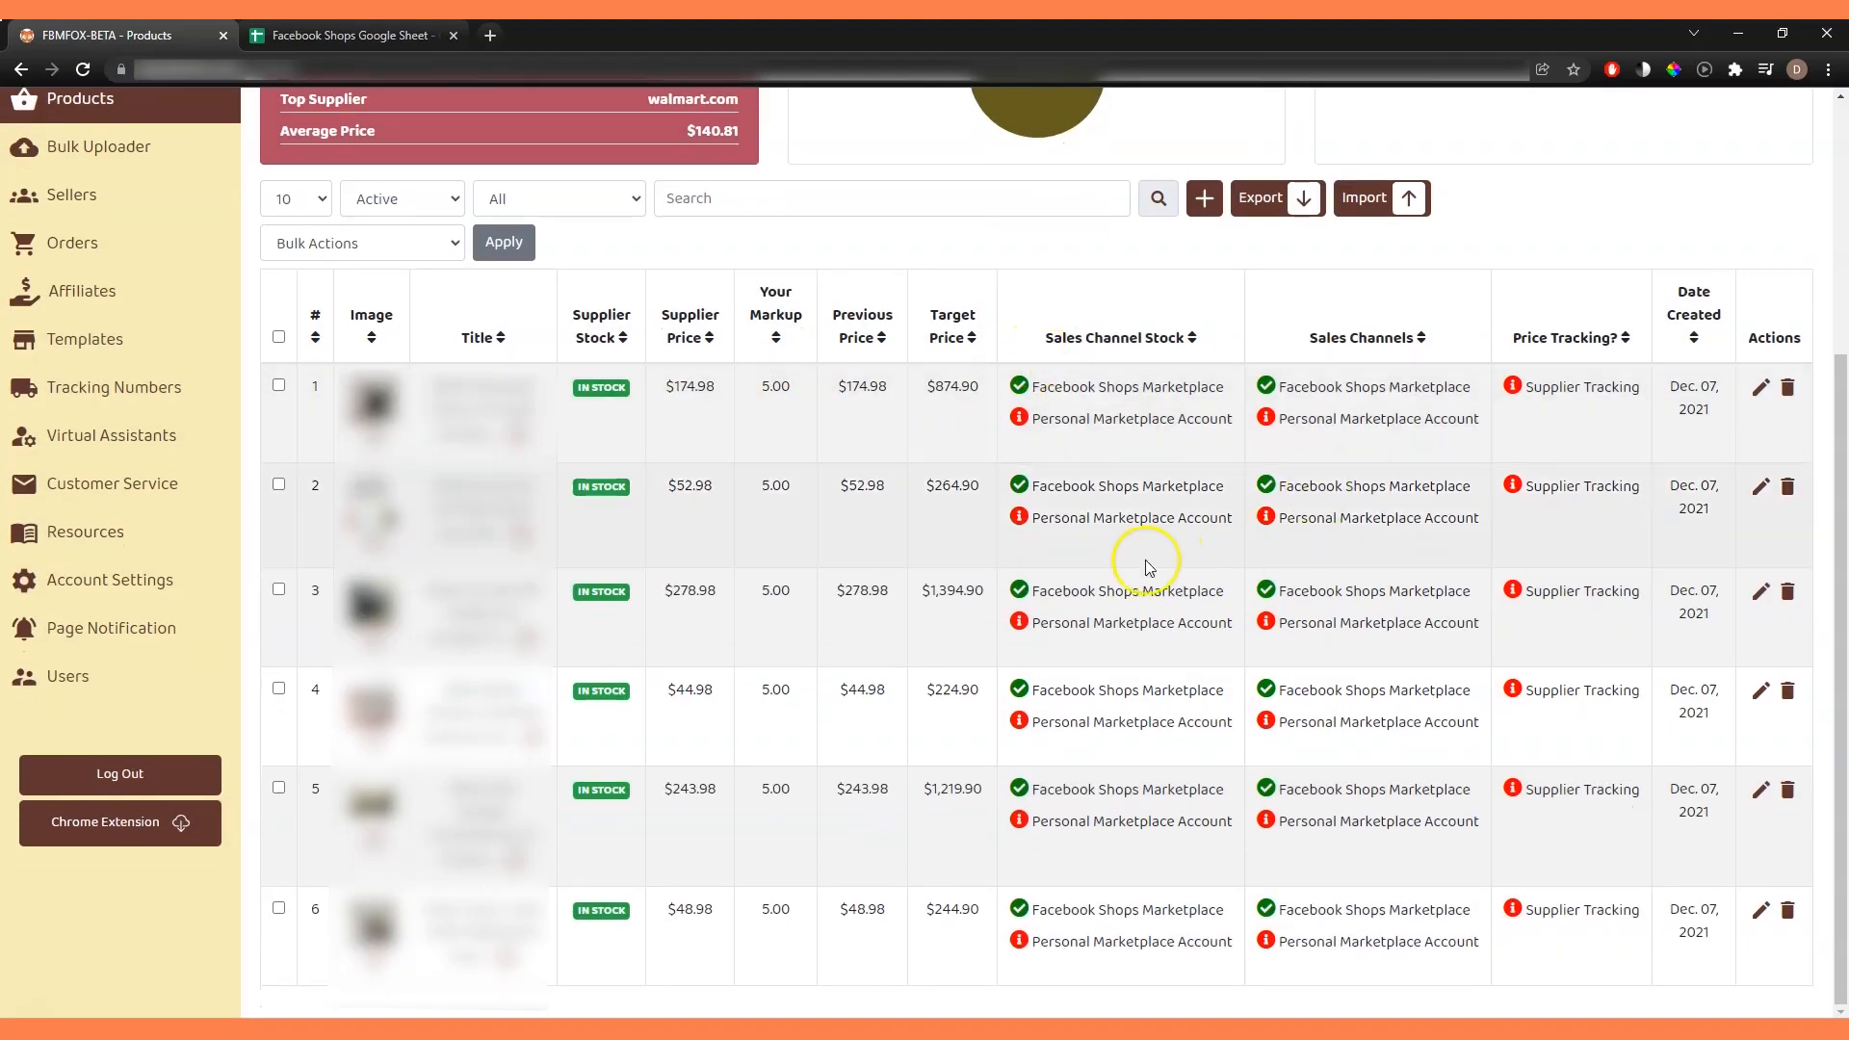